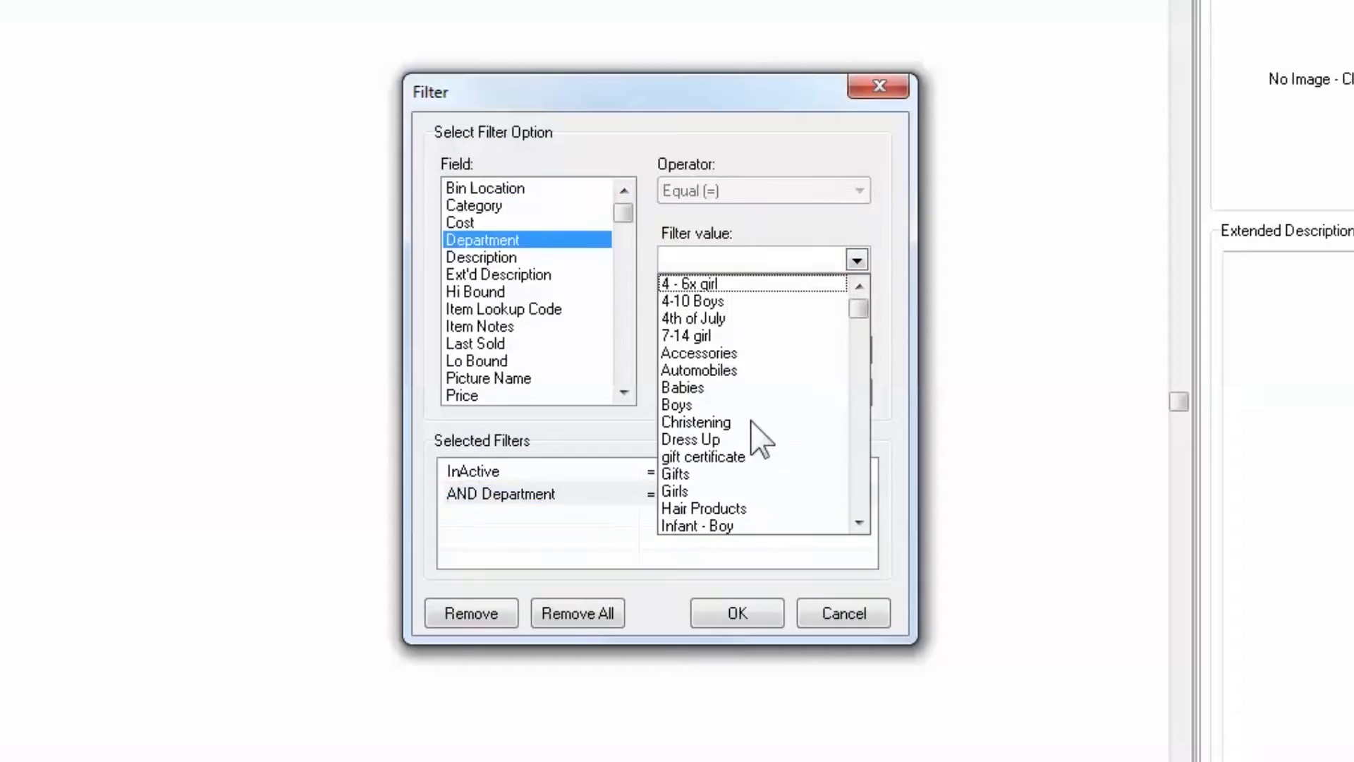
# Pick the filter department, copy Description into WebDescription, and begin a Price formula
pyautogui.click(748, 370)
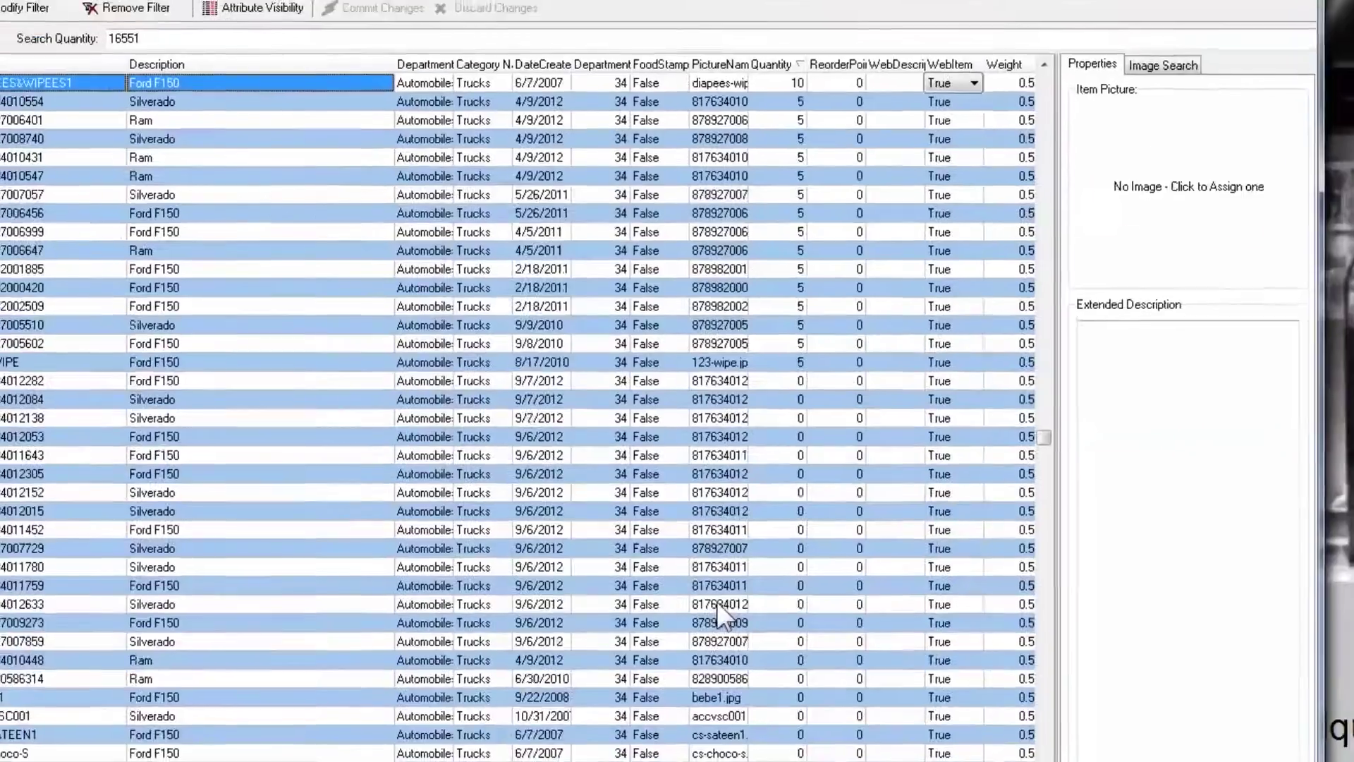
pyautogui.rightClick(903, 73)
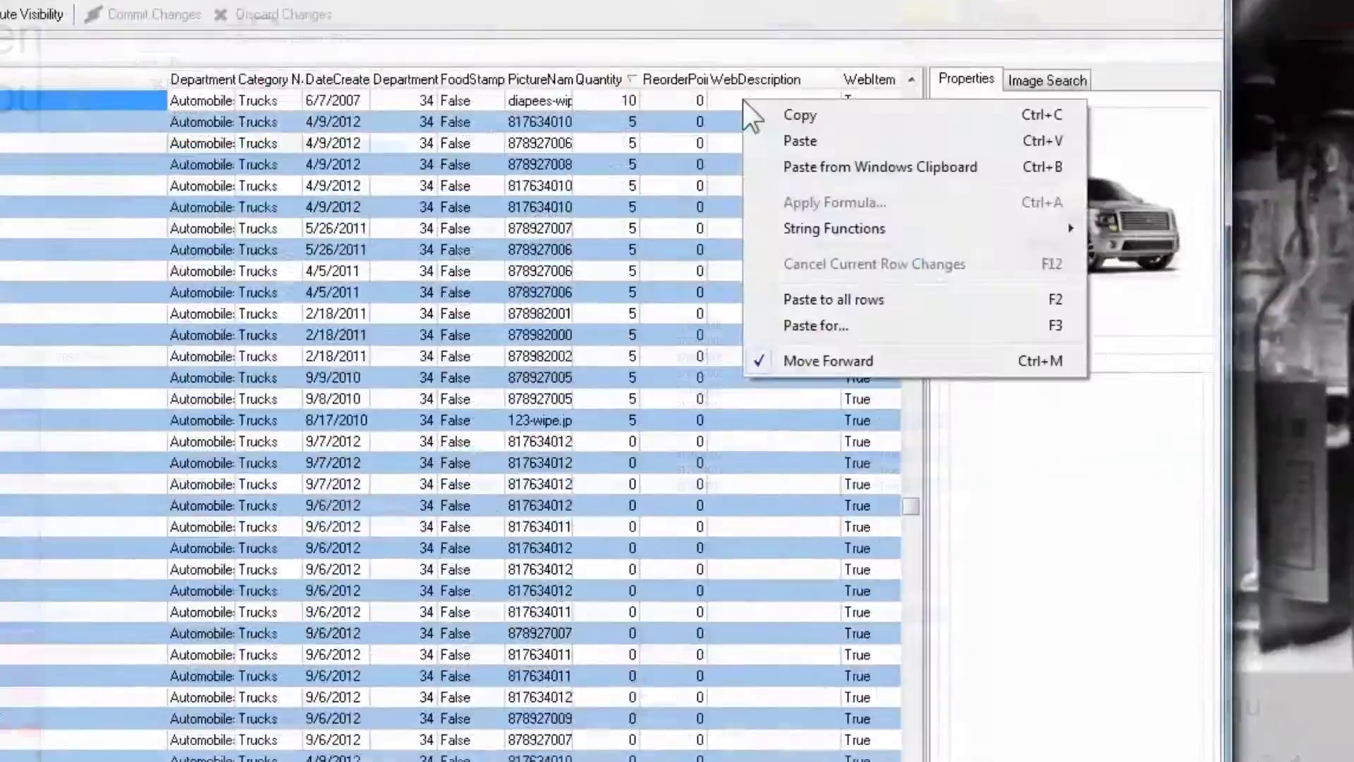
pyautogui.moveTo(960, 166)
pyautogui.click(1169, 227)
pyautogui.click(595, 414)
pyautogui.click(441, 457)
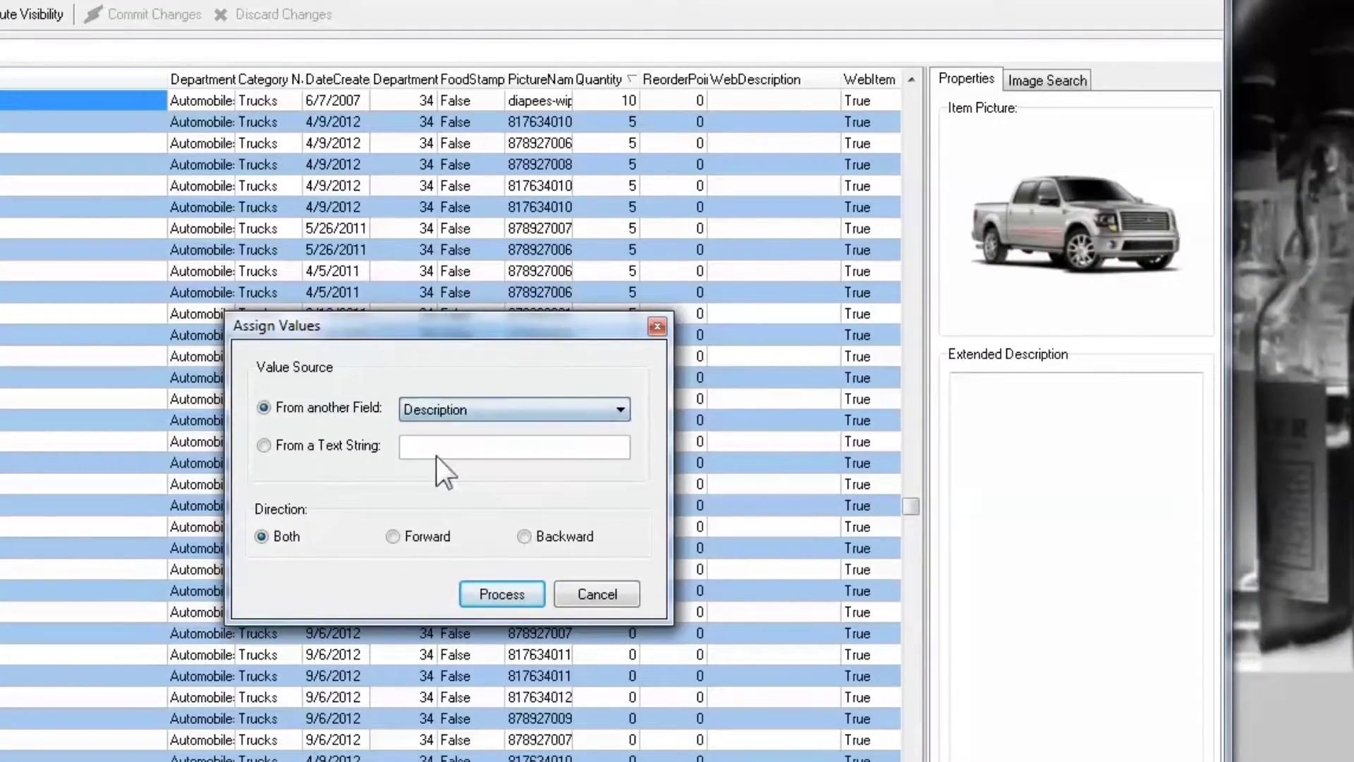
pyautogui.click(486, 593)
pyautogui.click(575, 578)
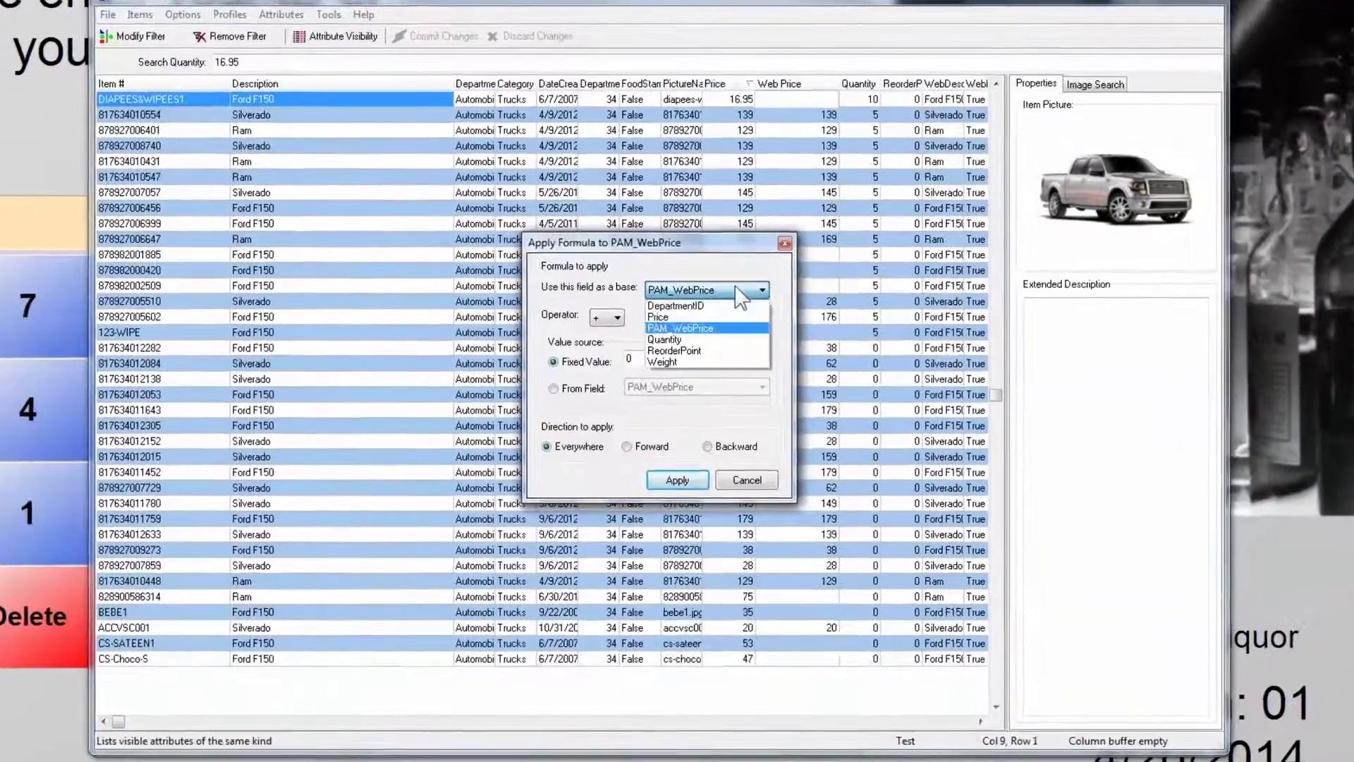
pyautogui.click(706, 303)
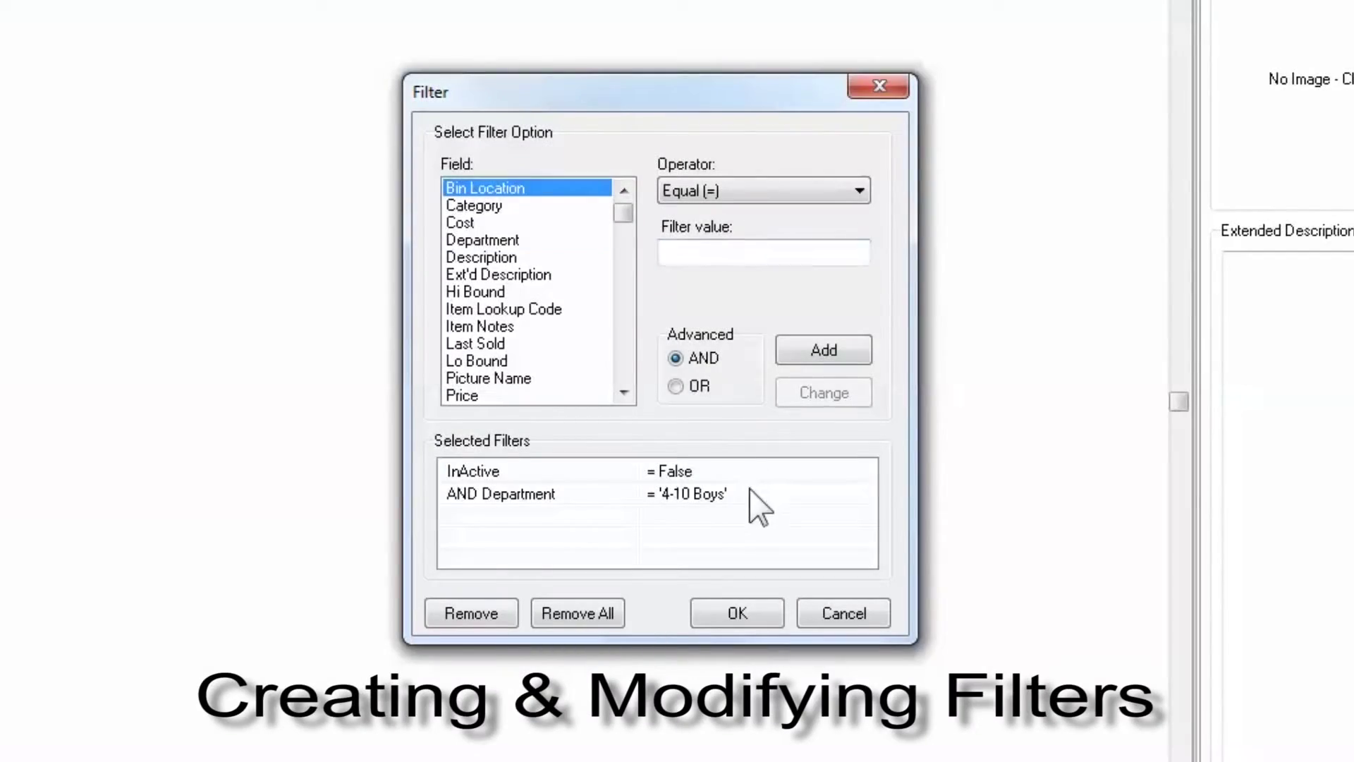
# Change the Department filter condition to Automobiles and apply it to the item grid
pyautogui.click(750, 491)
pyautogui.click(857, 260)
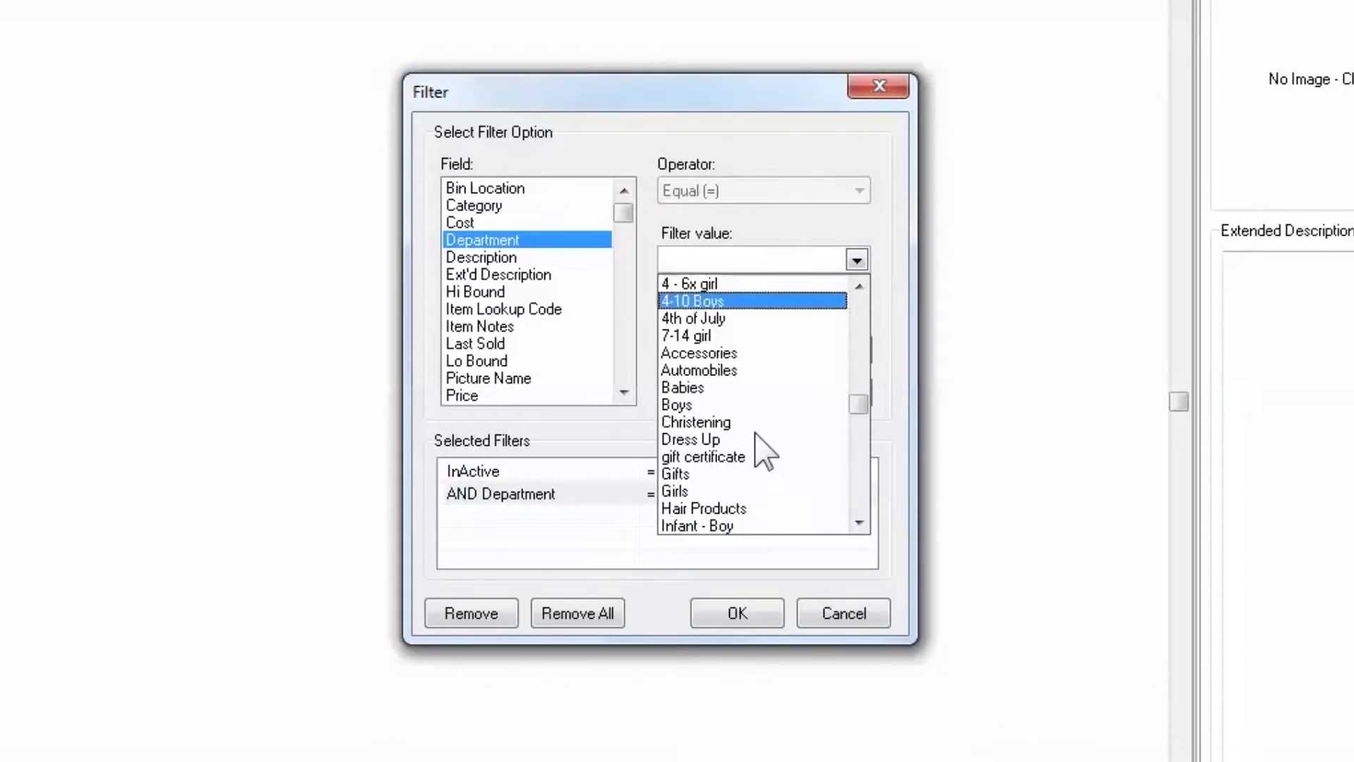
pyautogui.press('h')
pyautogui.click(701, 370)
pyautogui.click(822, 390)
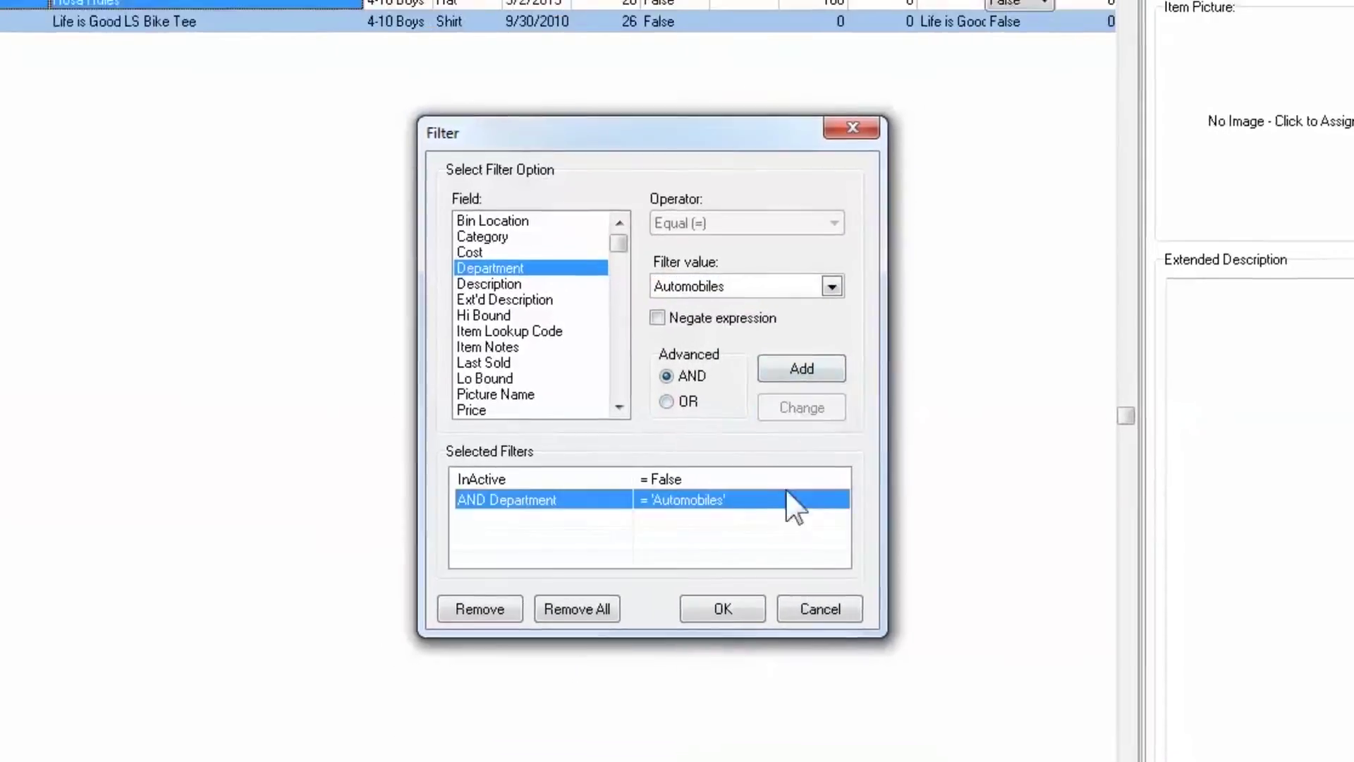
pyautogui.click(737, 612)
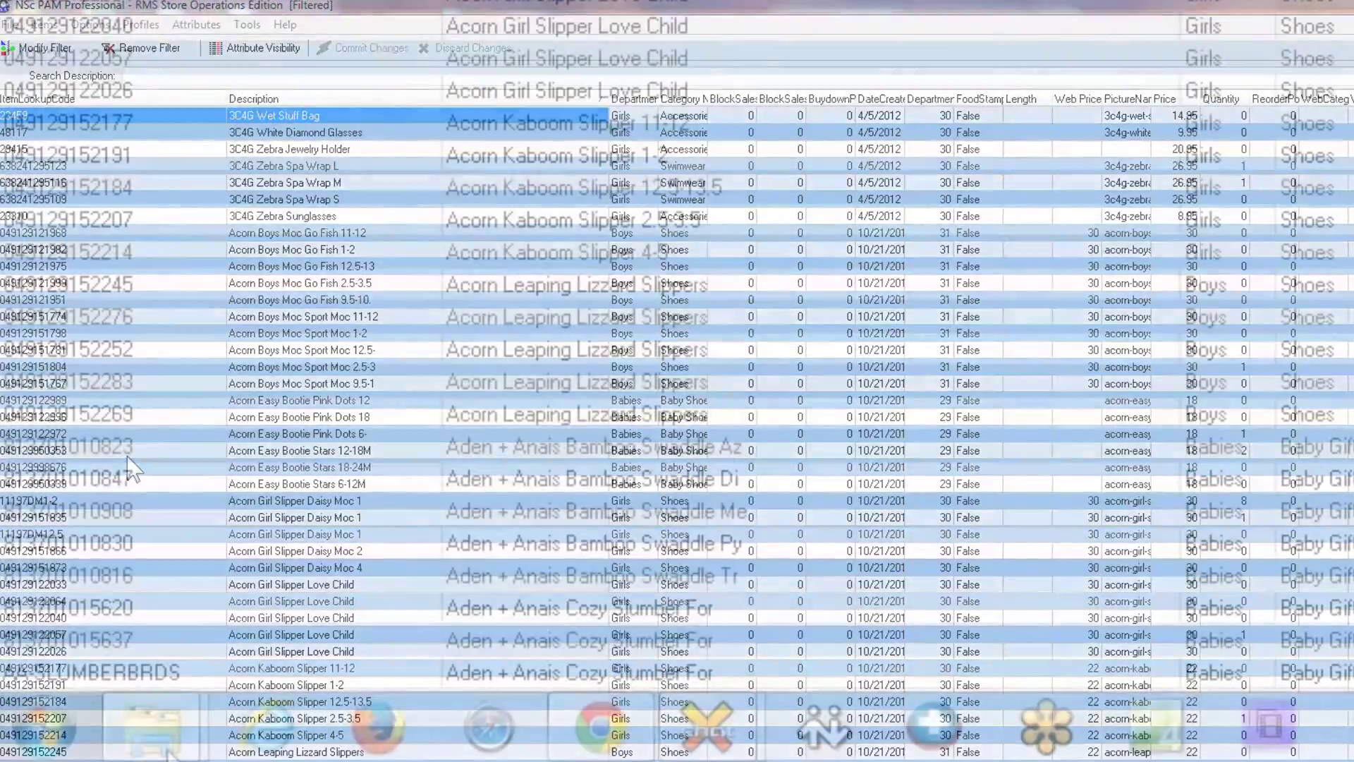
pyautogui.moveTo(87, 758)
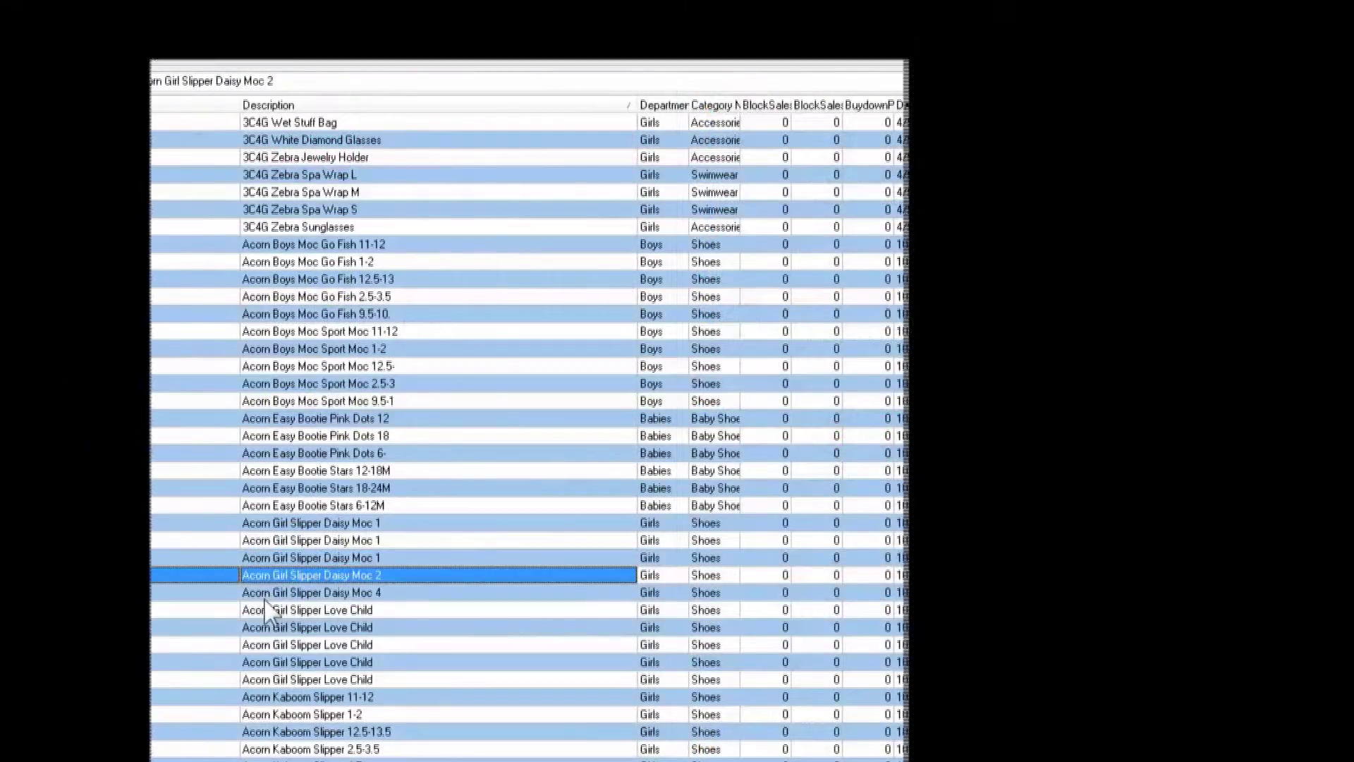
# Add a Description Contains 'acorn' condition and apply it, listing only Acorn items
pyautogui.click(267, 609)
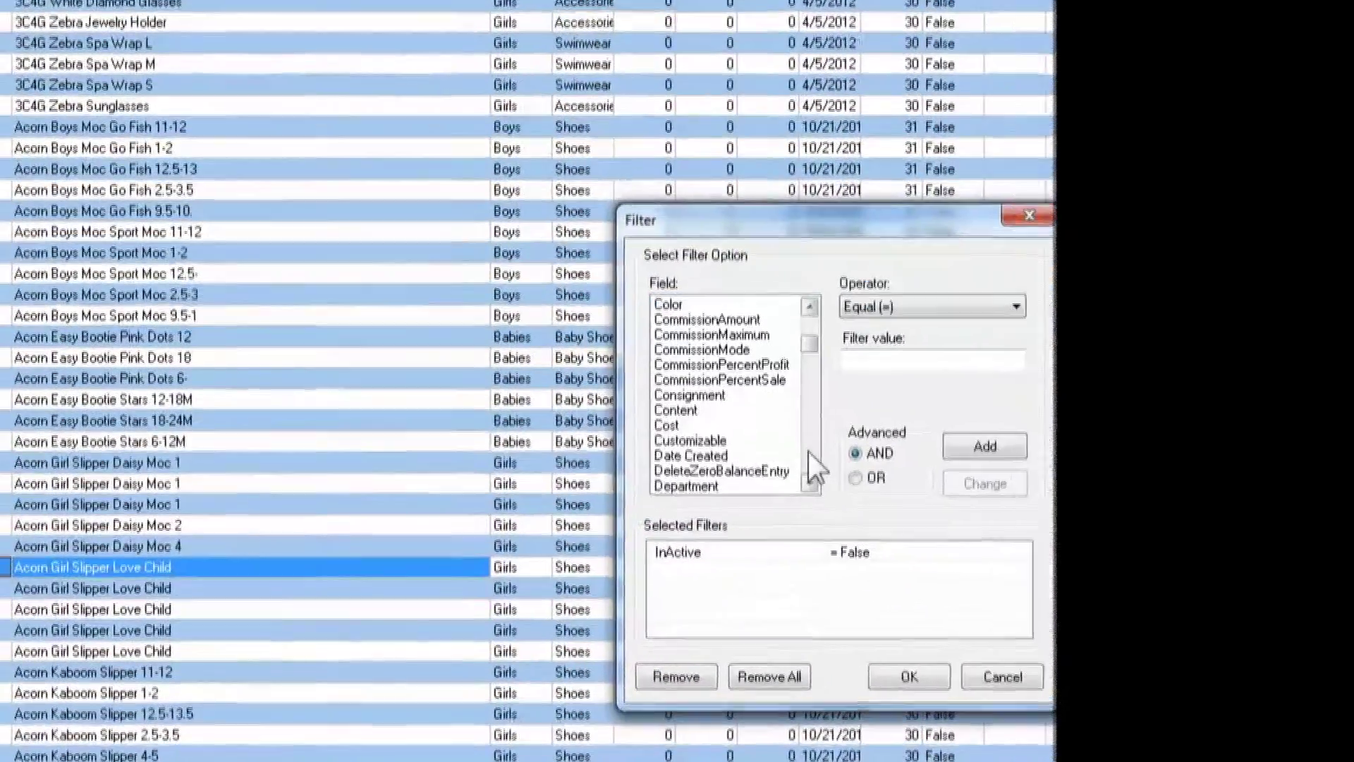
pyautogui.scroll(-4, 808, 452)
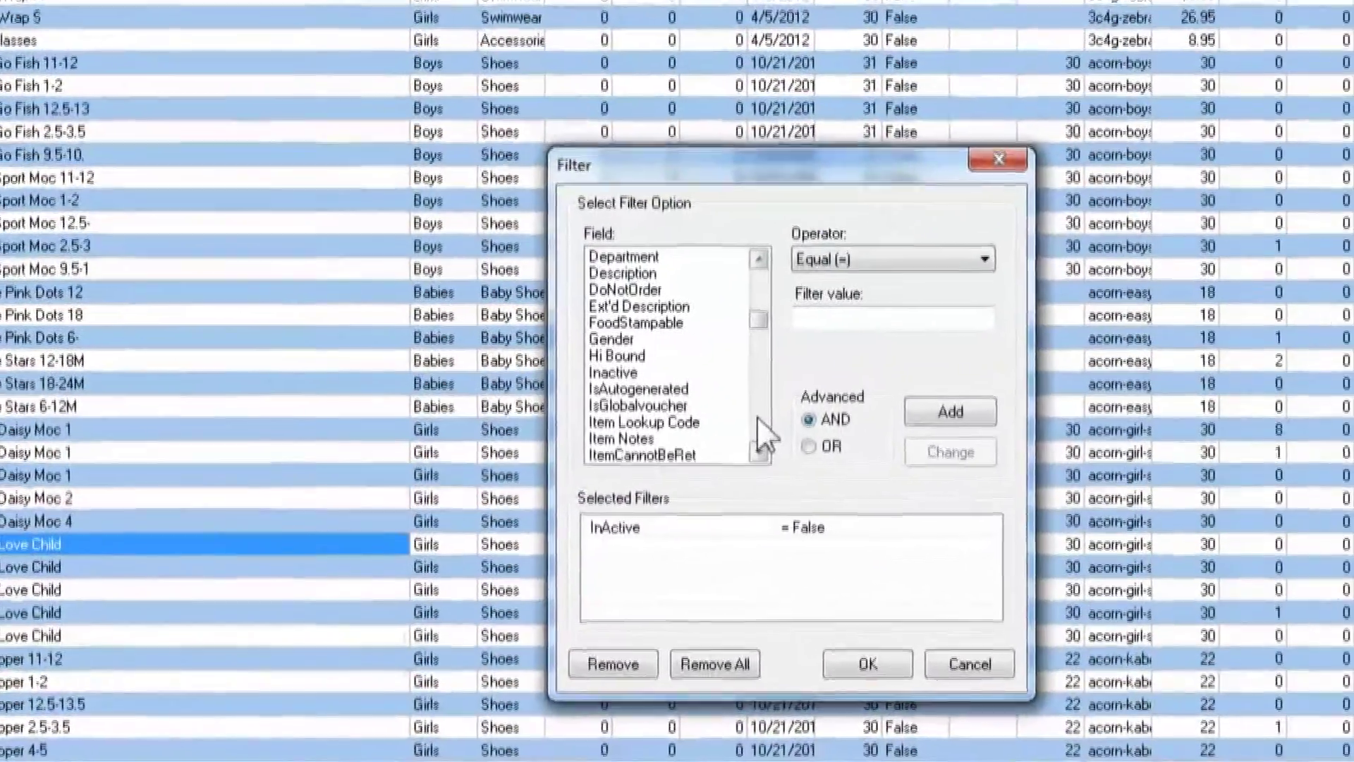
pyautogui.click(698, 318)
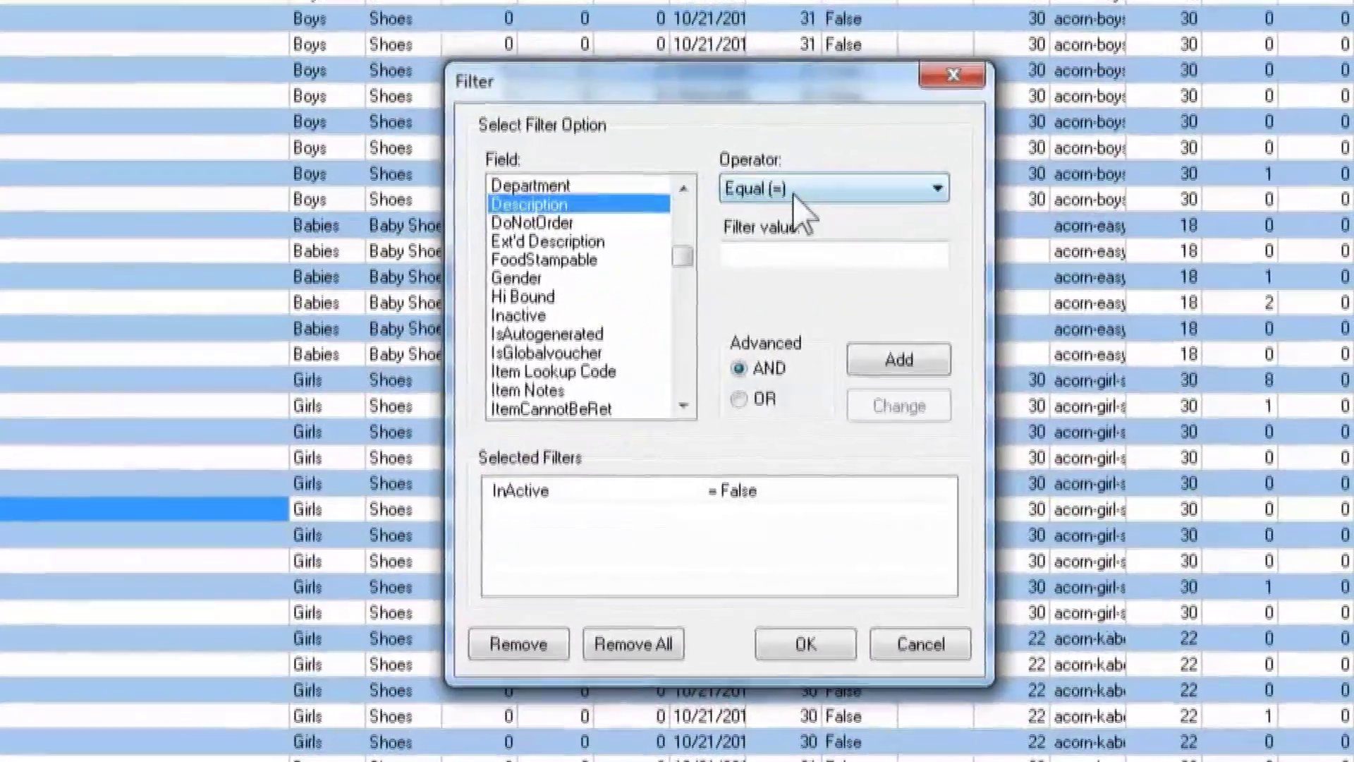
pyautogui.click(828, 211)
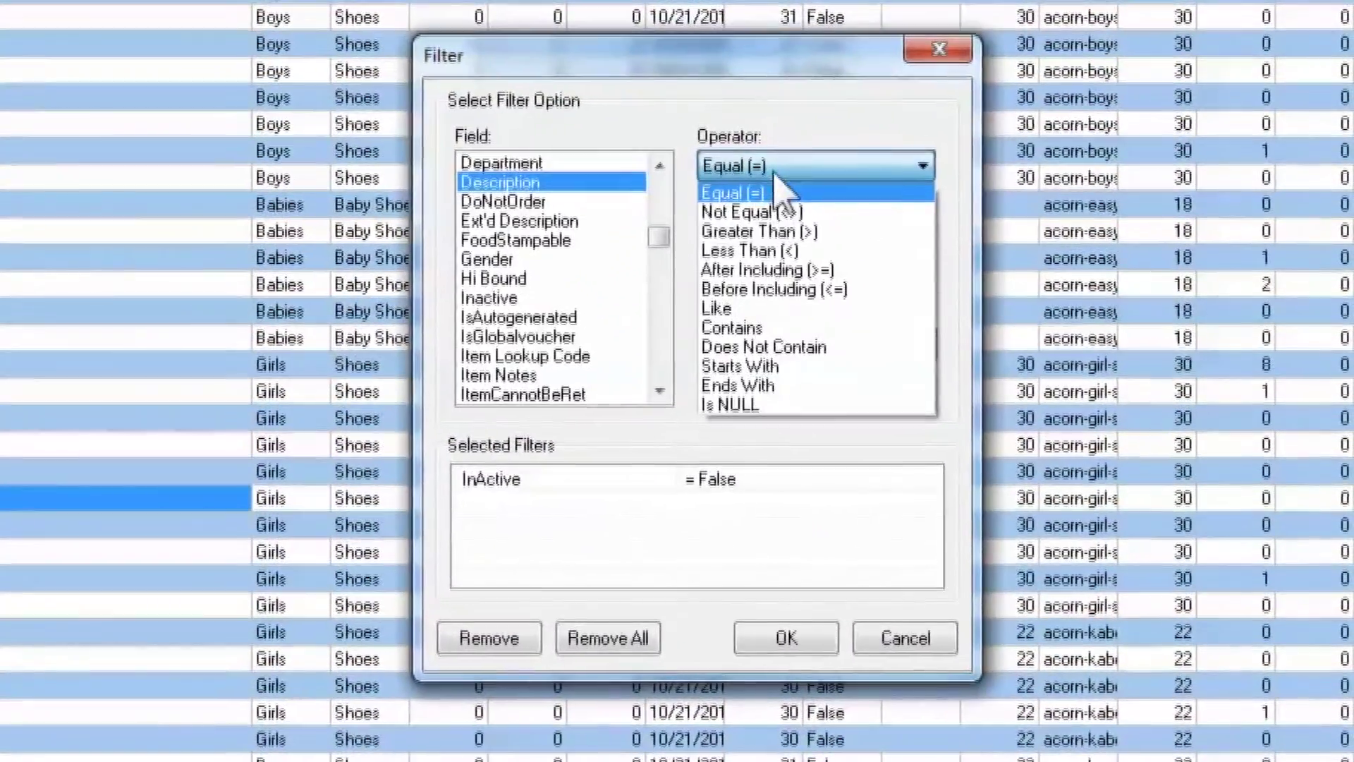
pyautogui.click(810, 359)
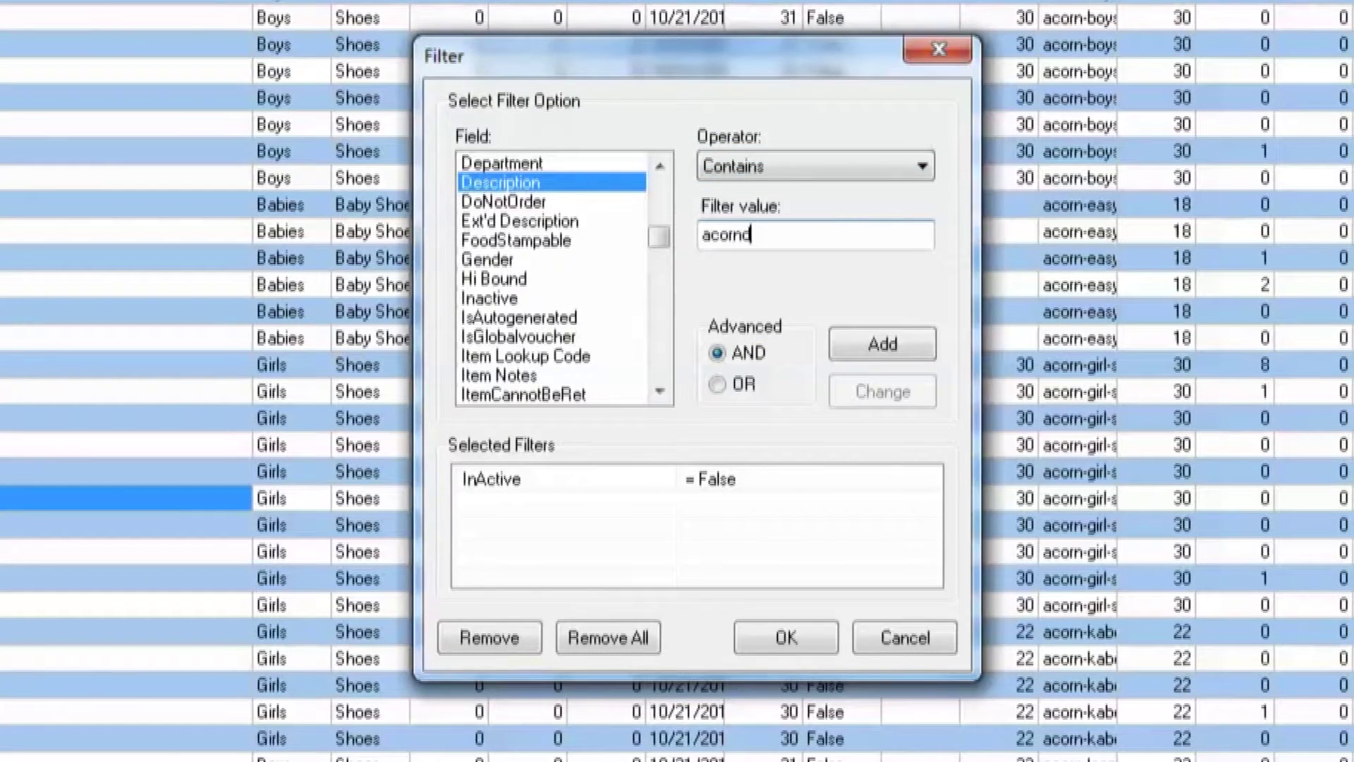
pyautogui.click(863, 359)
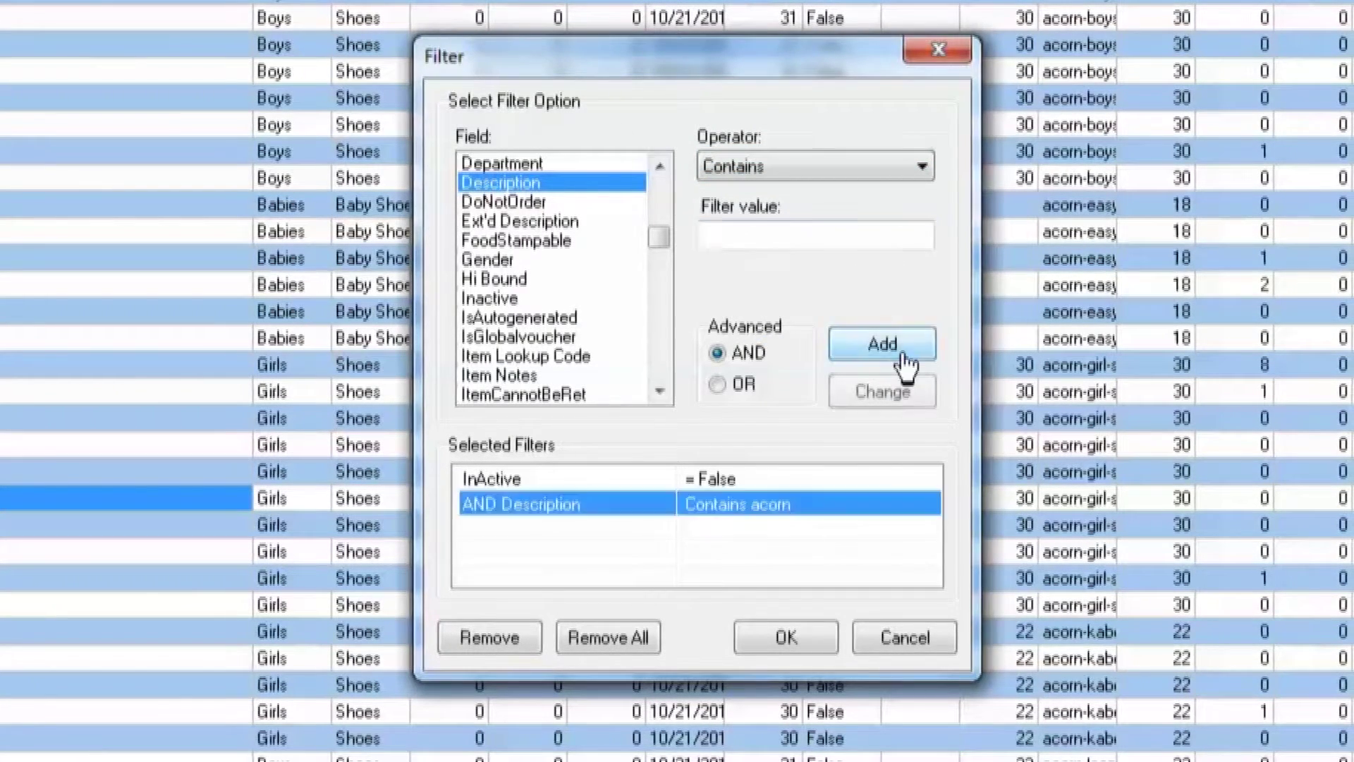
pyautogui.click(786, 638)
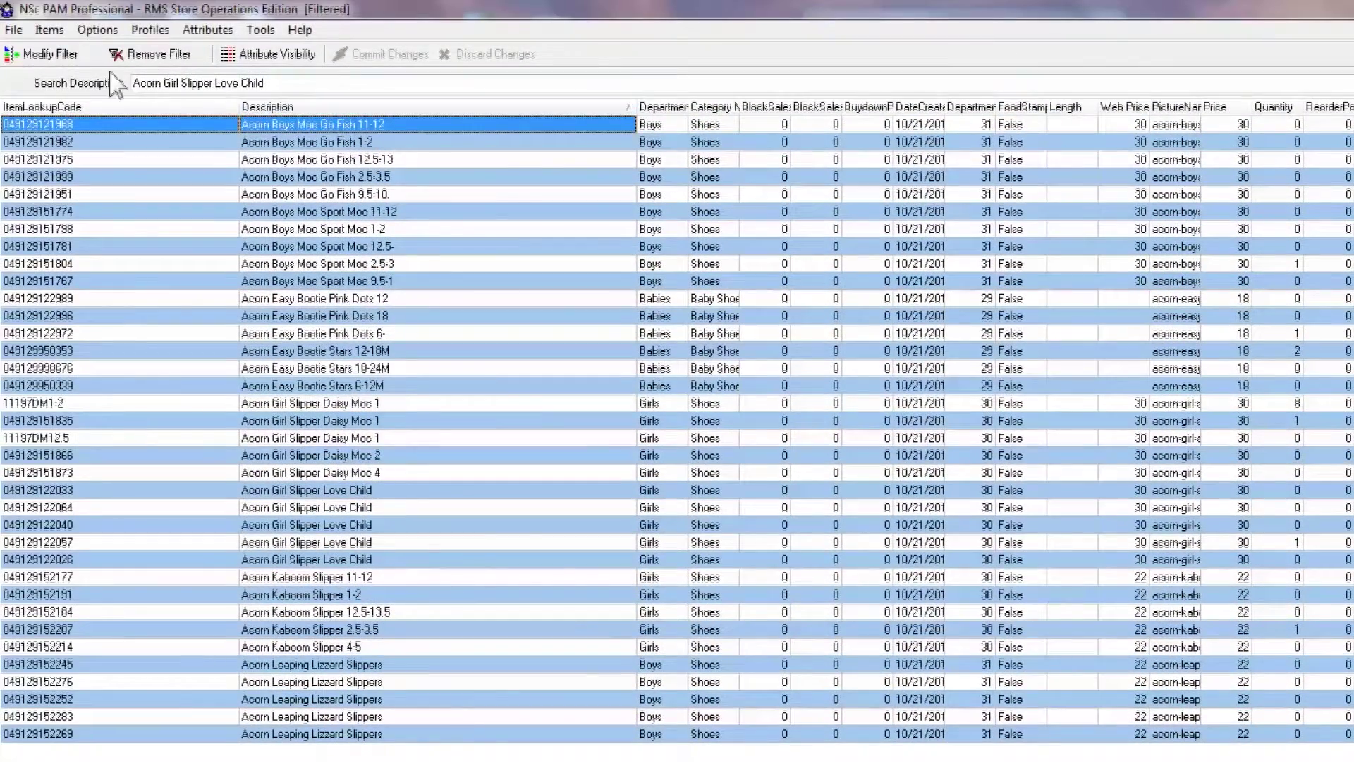
pyautogui.click(51, 55)
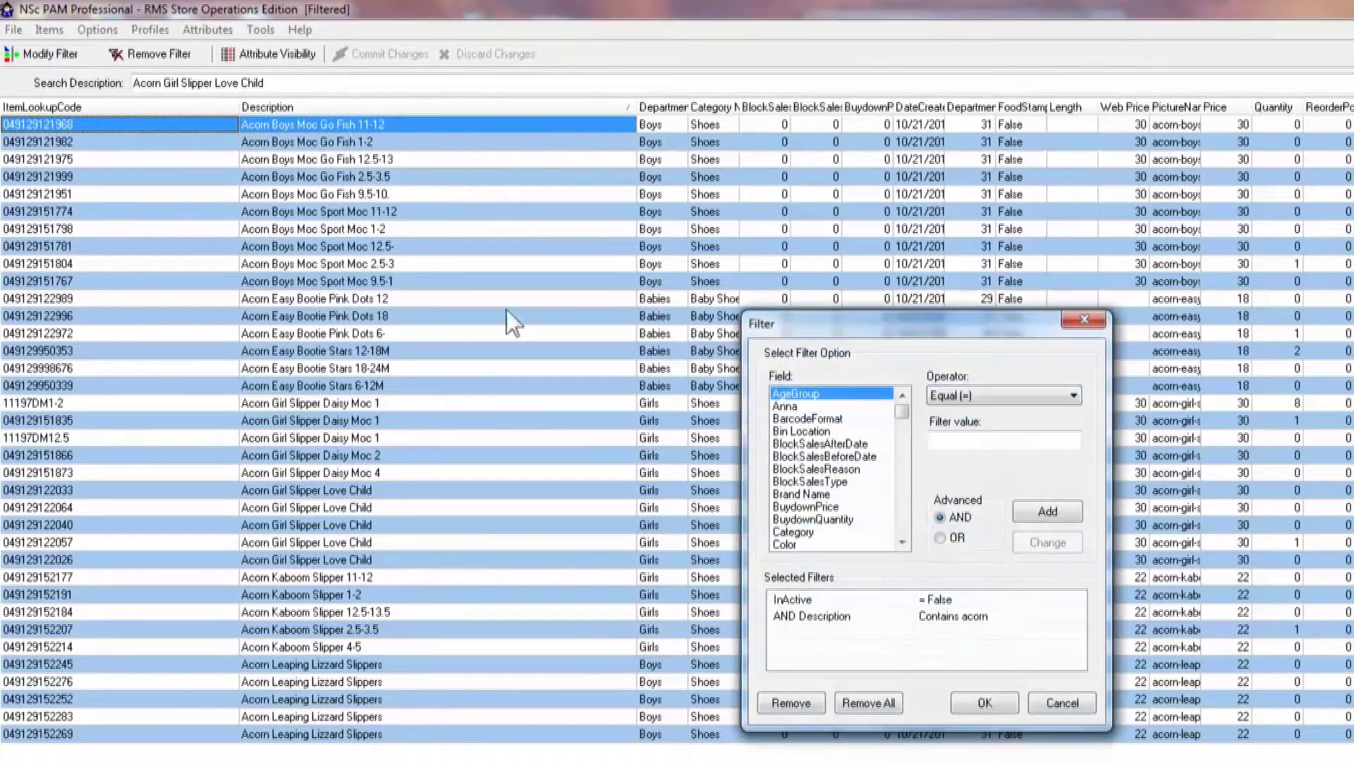
# Add a Department = 'Boys' condition so the grid shows only Boys Acorn items
pyautogui.scroll(-8, 914, 527)
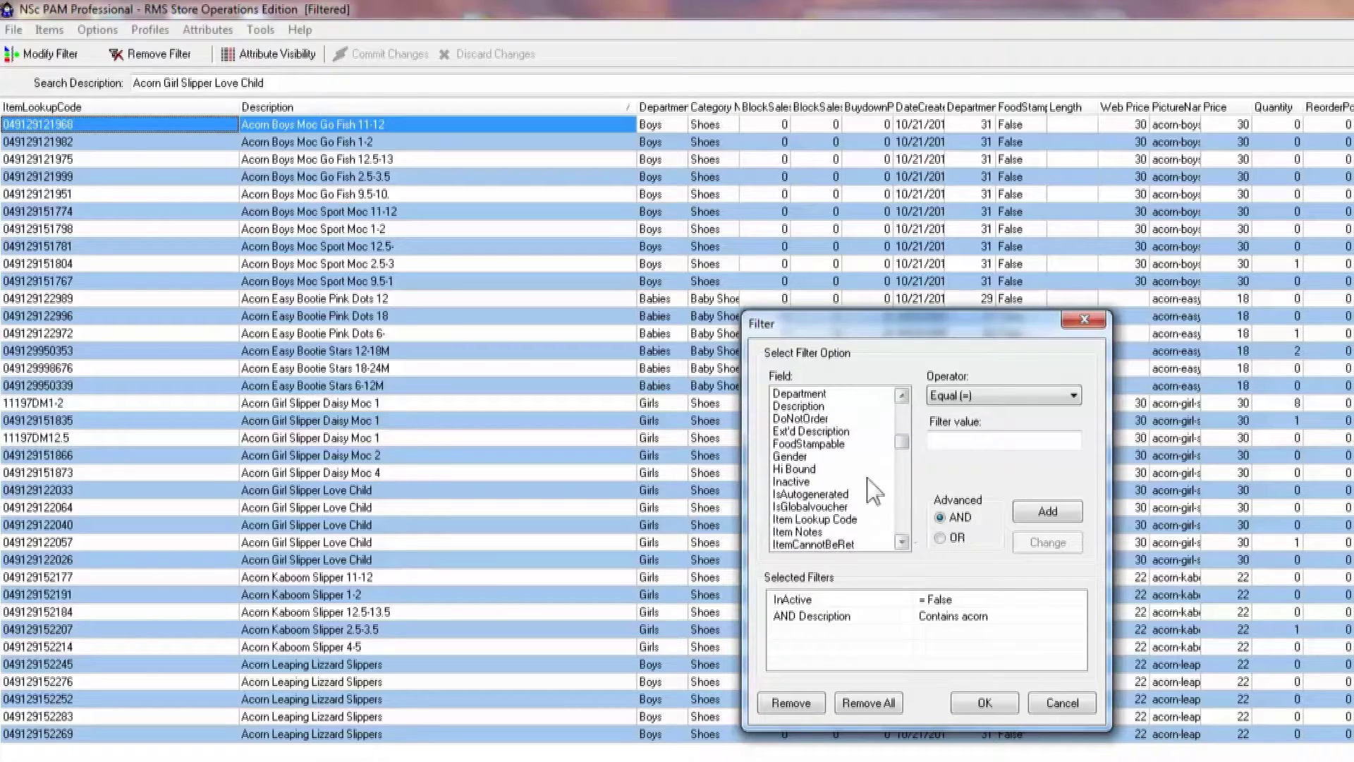
pyautogui.click(820, 395)
pyautogui.click(1031, 445)
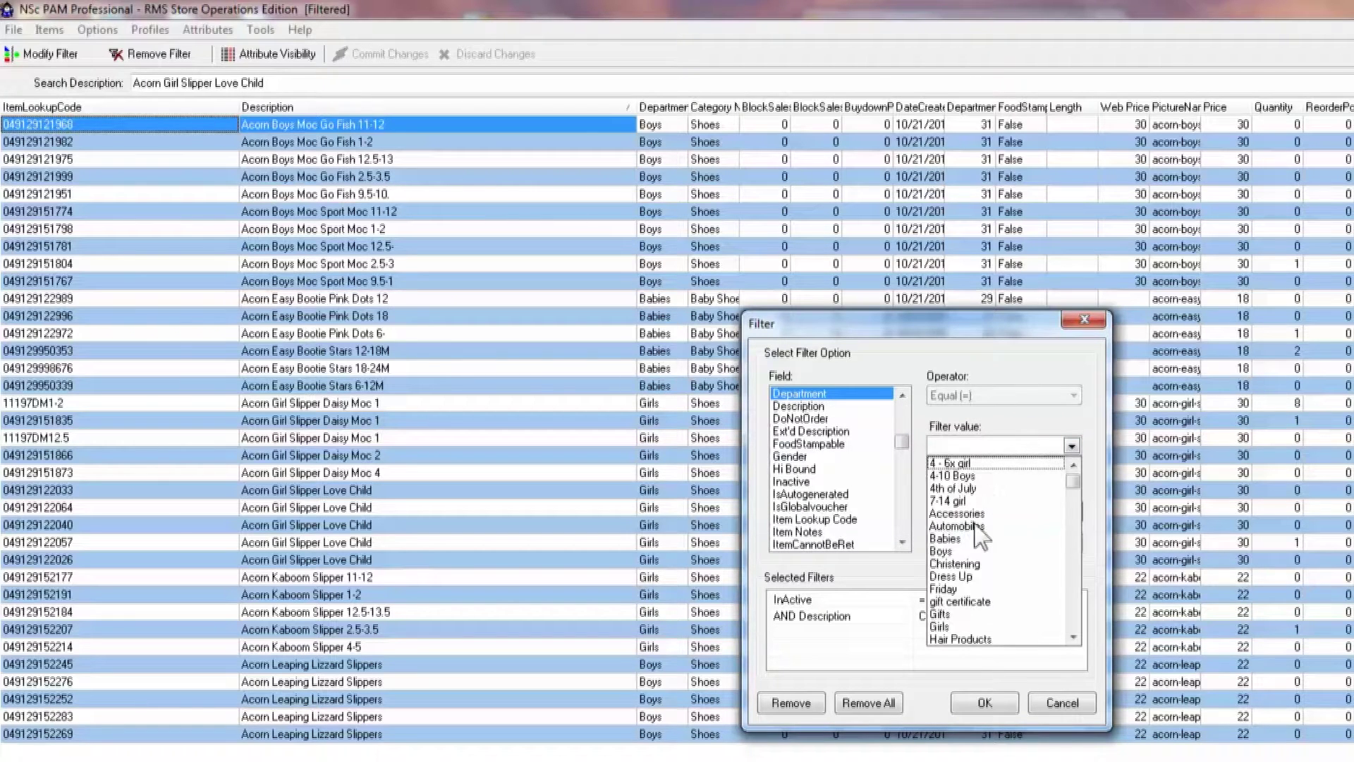
pyautogui.click(966, 549)
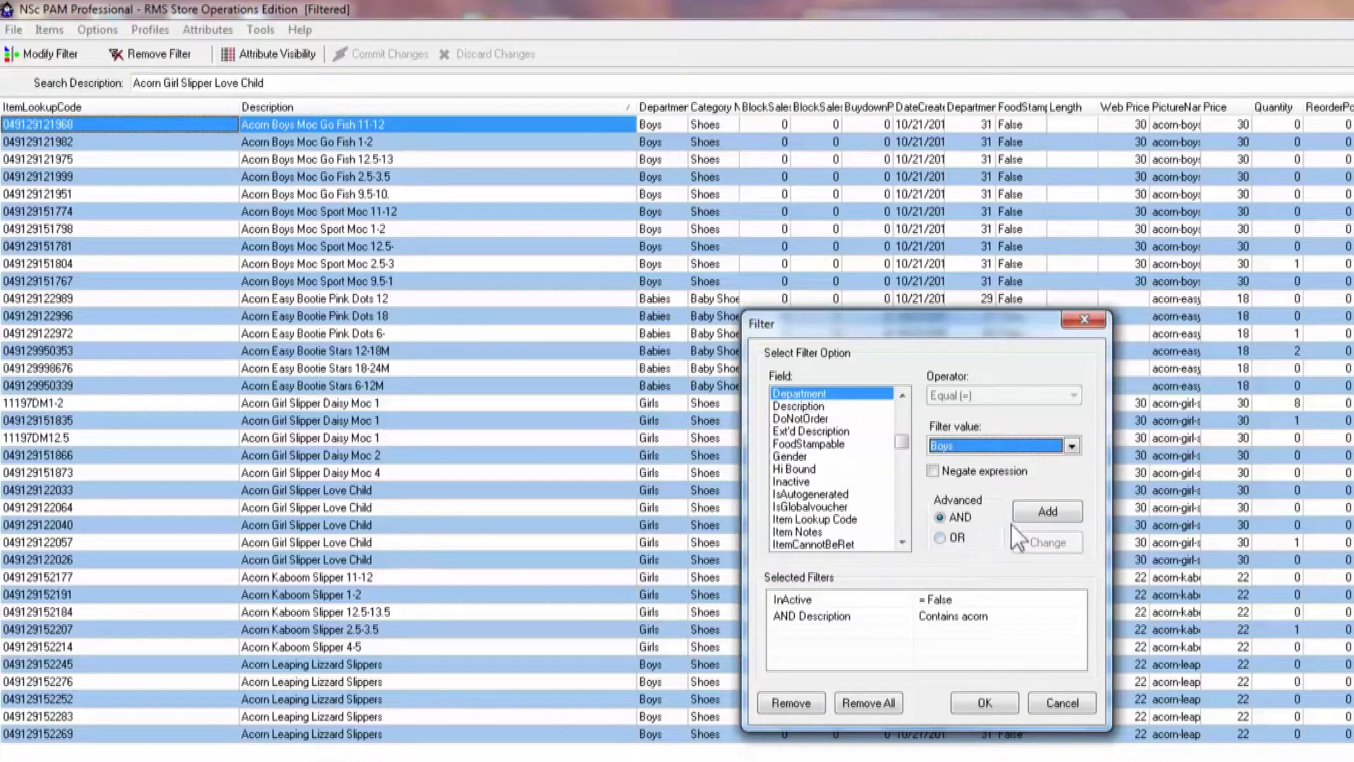
pyautogui.click(1044, 517)
pyautogui.click(994, 715)
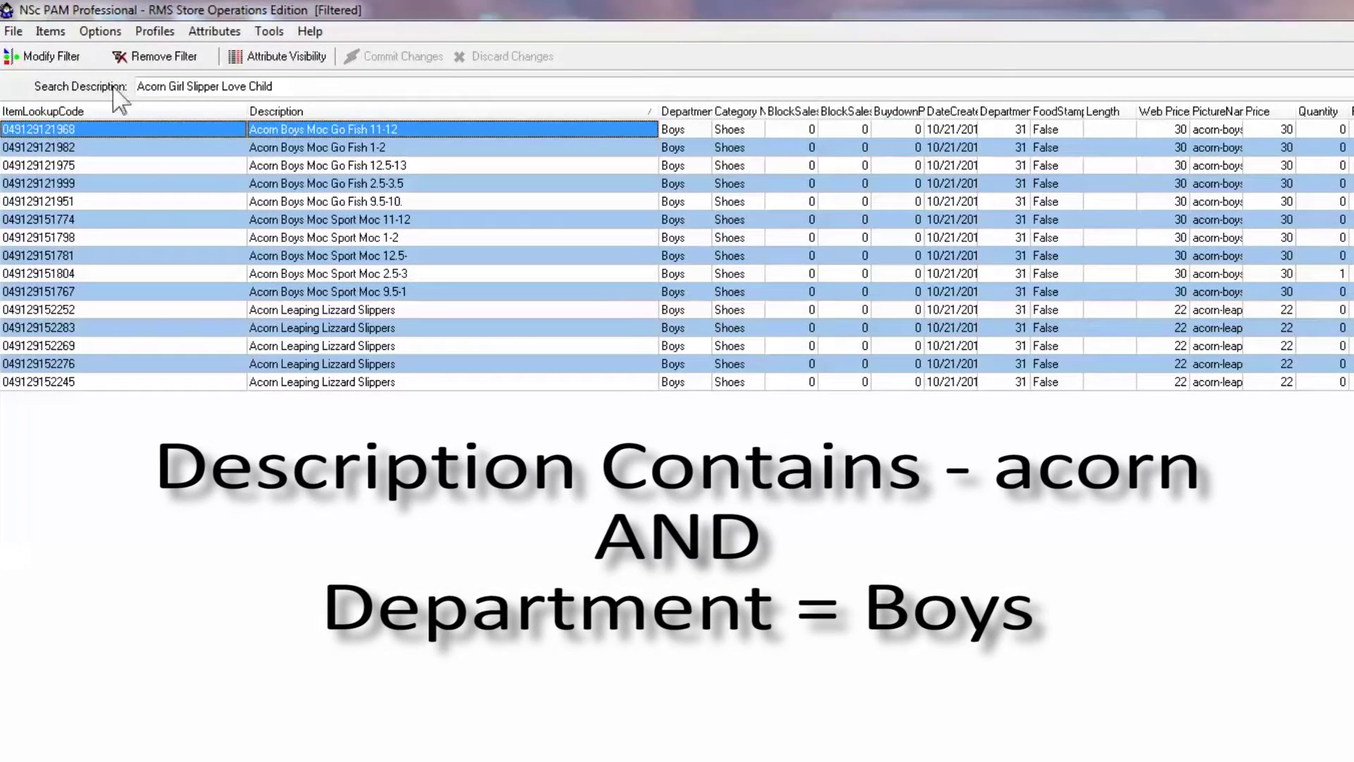
pyautogui.click(68, 58)
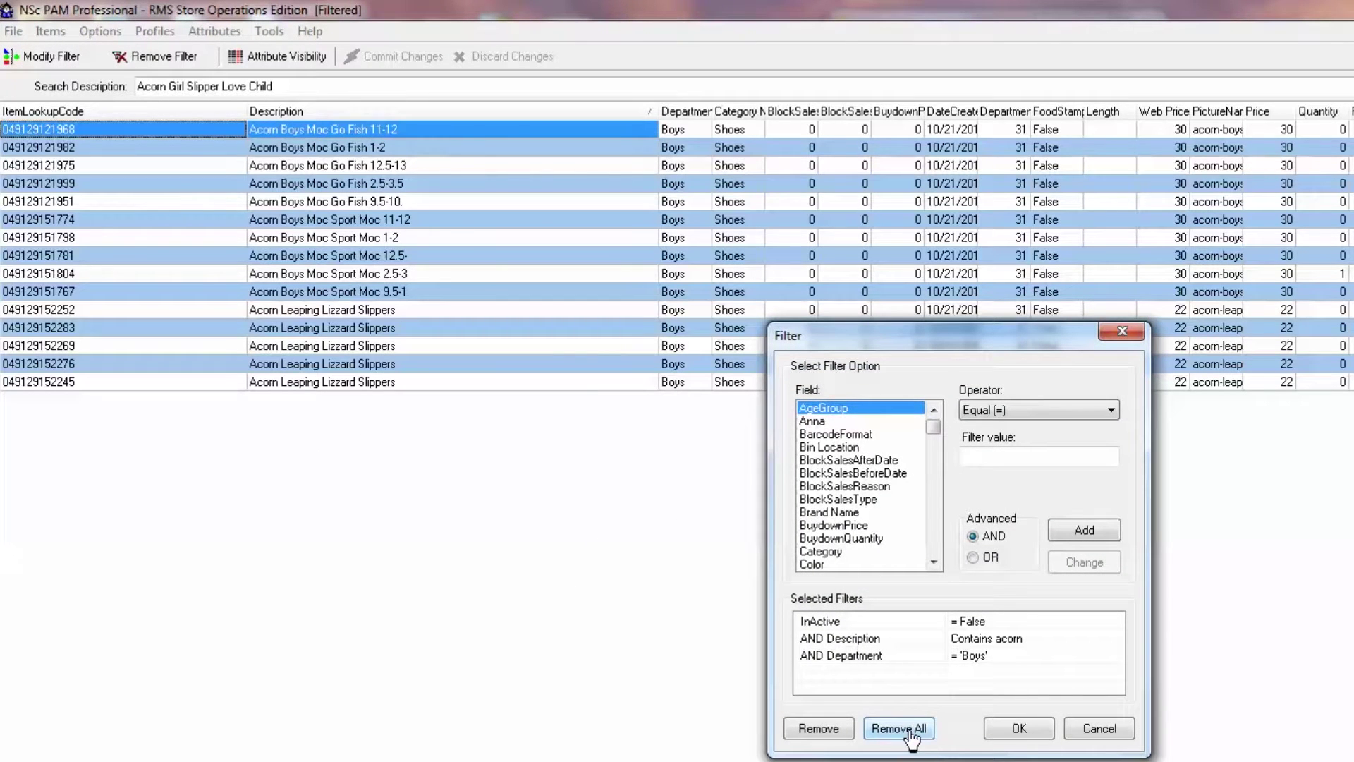
# Add an OR Department = 'Girls' condition and apply the filter to the grid
pyautogui.click(994, 655)
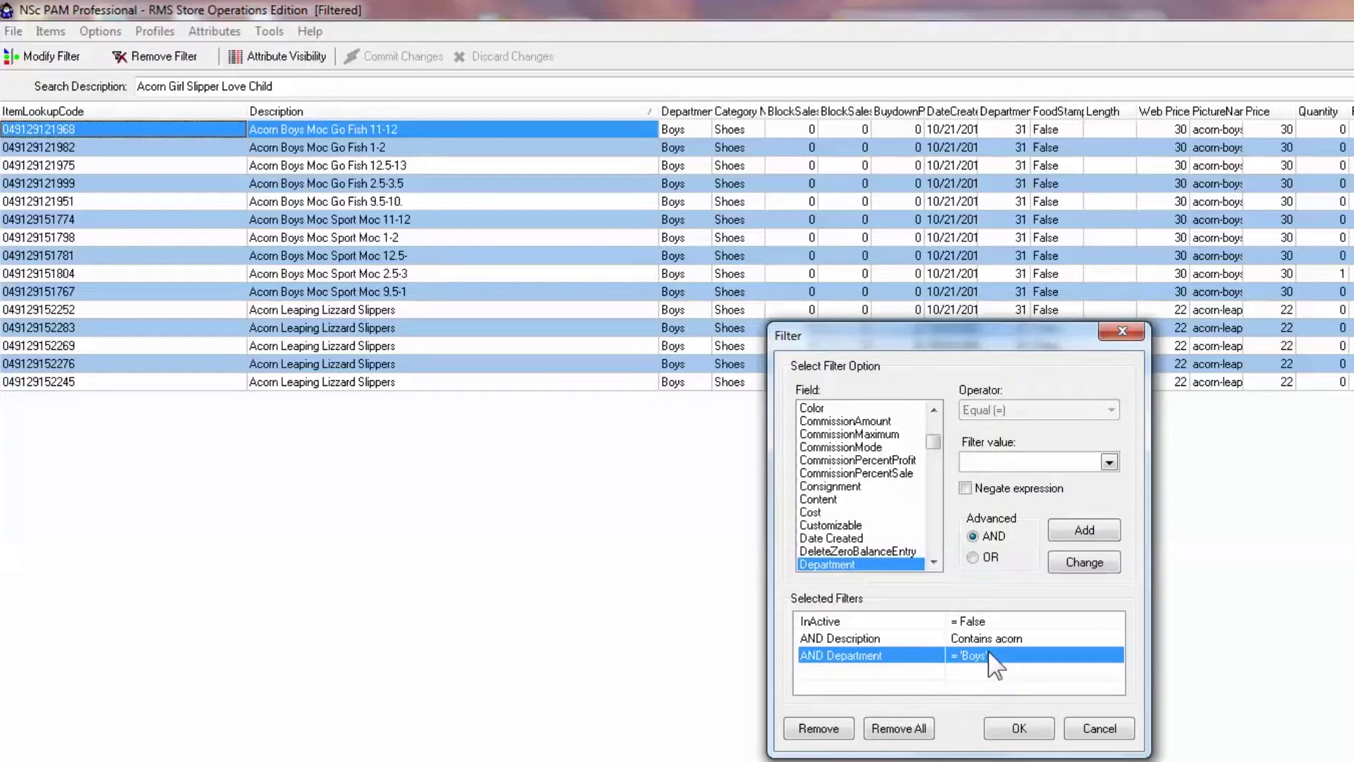
pyautogui.click(1108, 463)
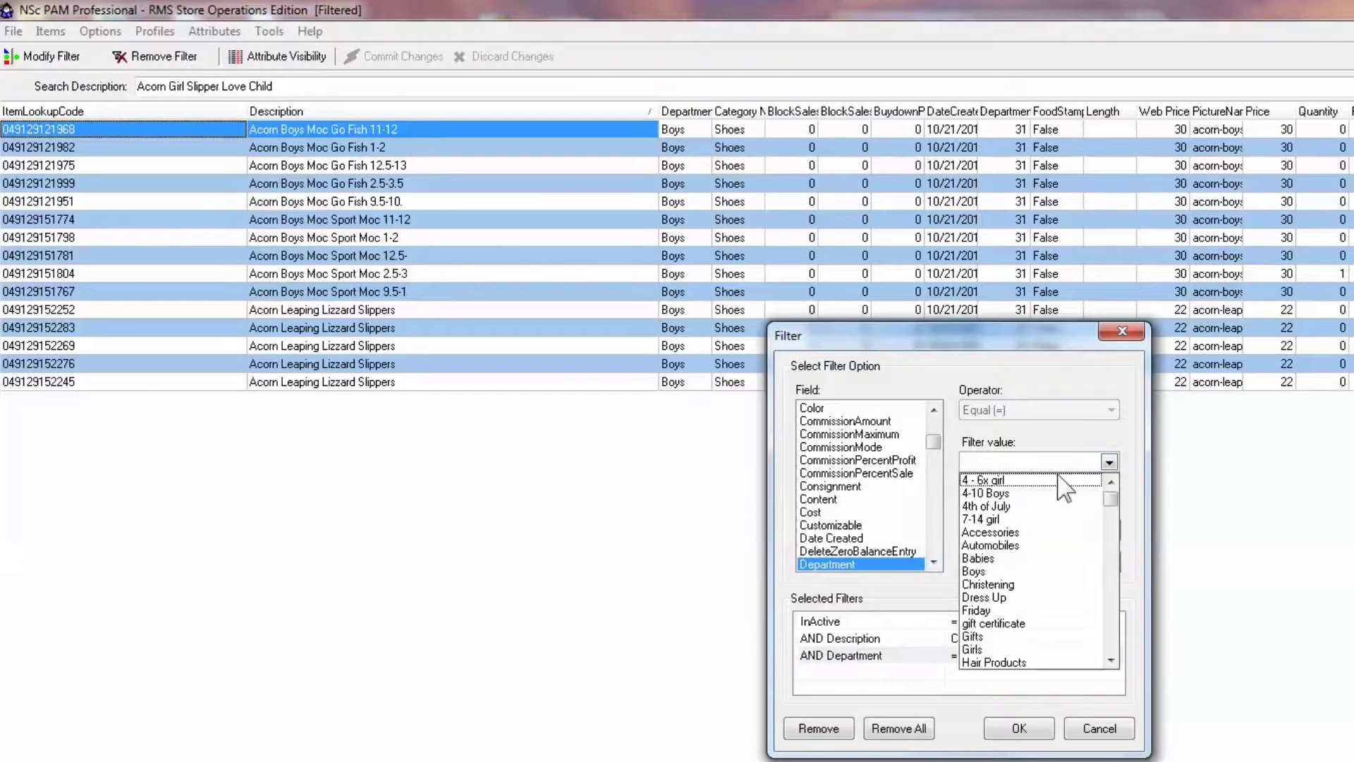
pyautogui.click(990, 649)
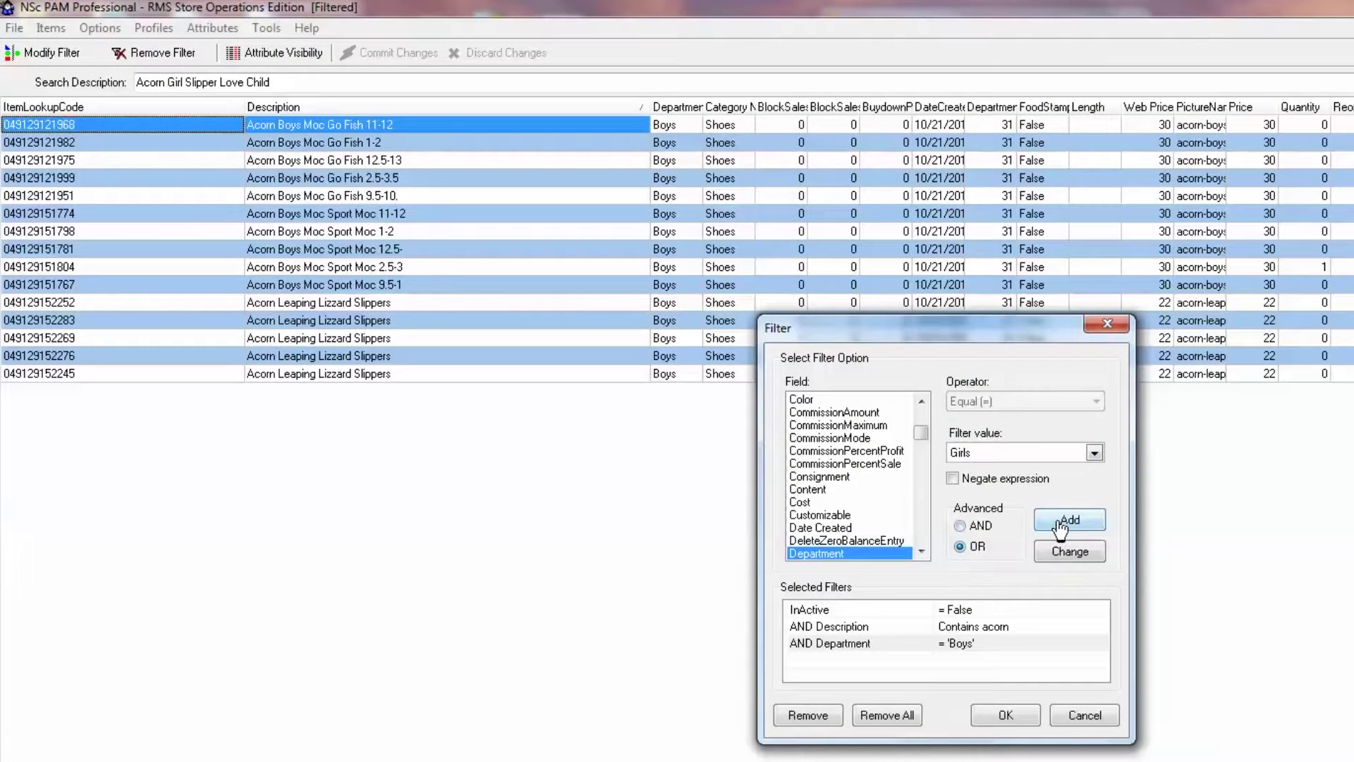
pyautogui.click(1063, 525)
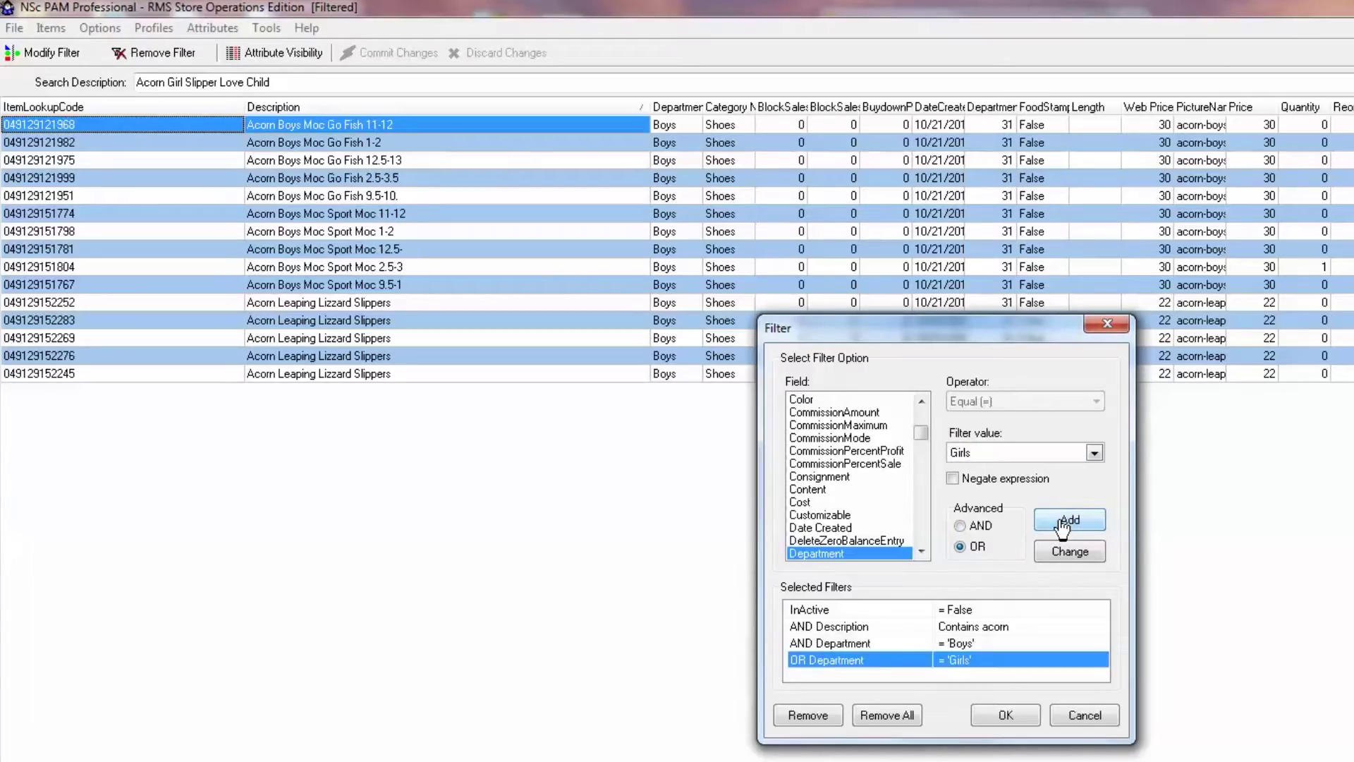
pyautogui.click(1004, 715)
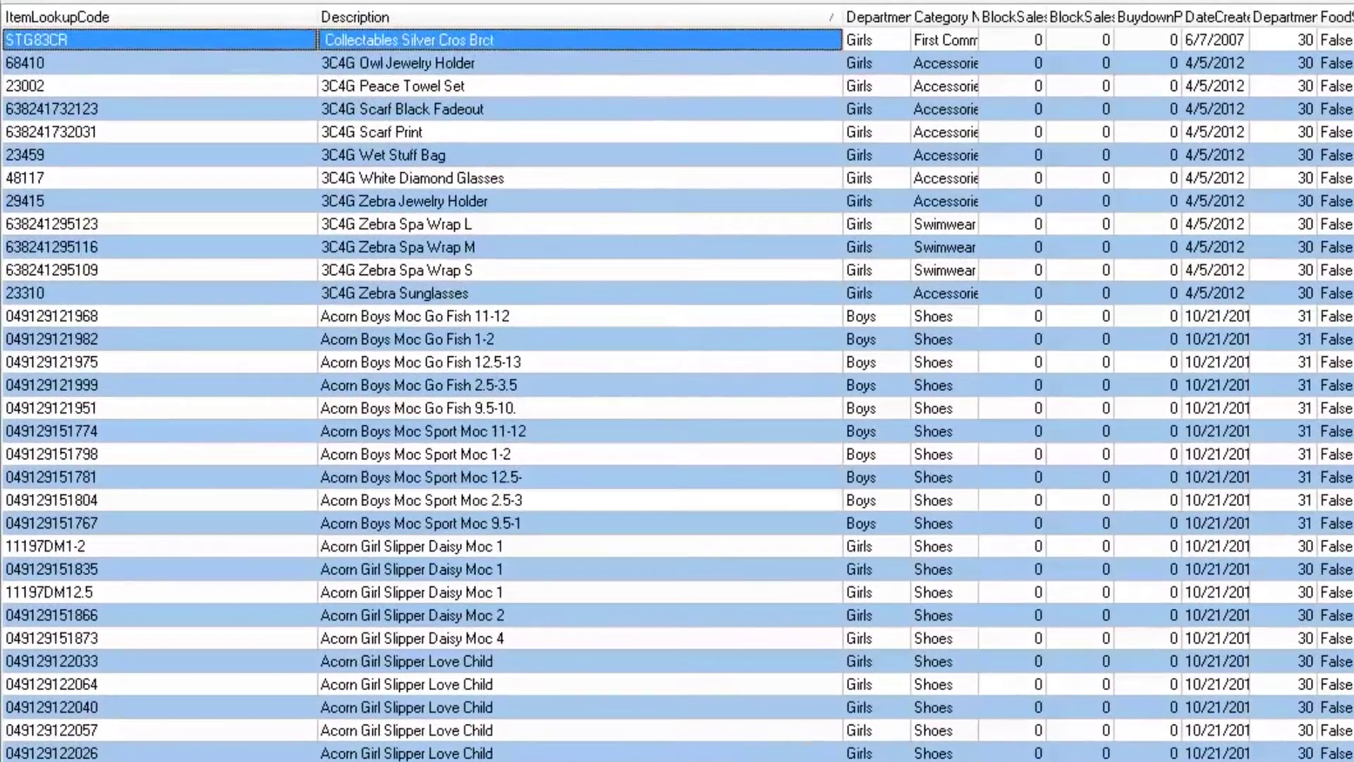
pyautogui.press('Down')
pyautogui.press('Down')
pyautogui.press('Down')
pyautogui.press('Down')
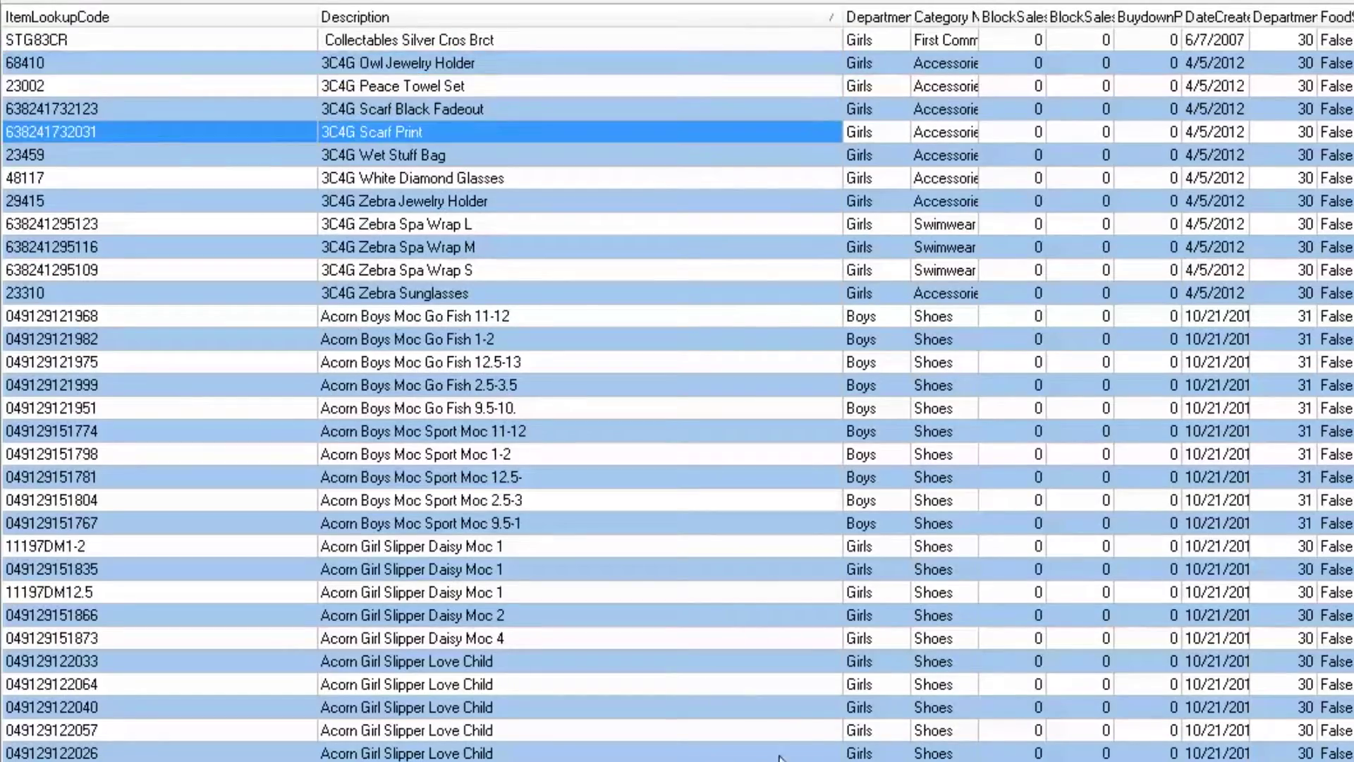
# Replace the OR Girls condition with an OR Description Contains 'acorn' condition
pyautogui.click(792, 39)
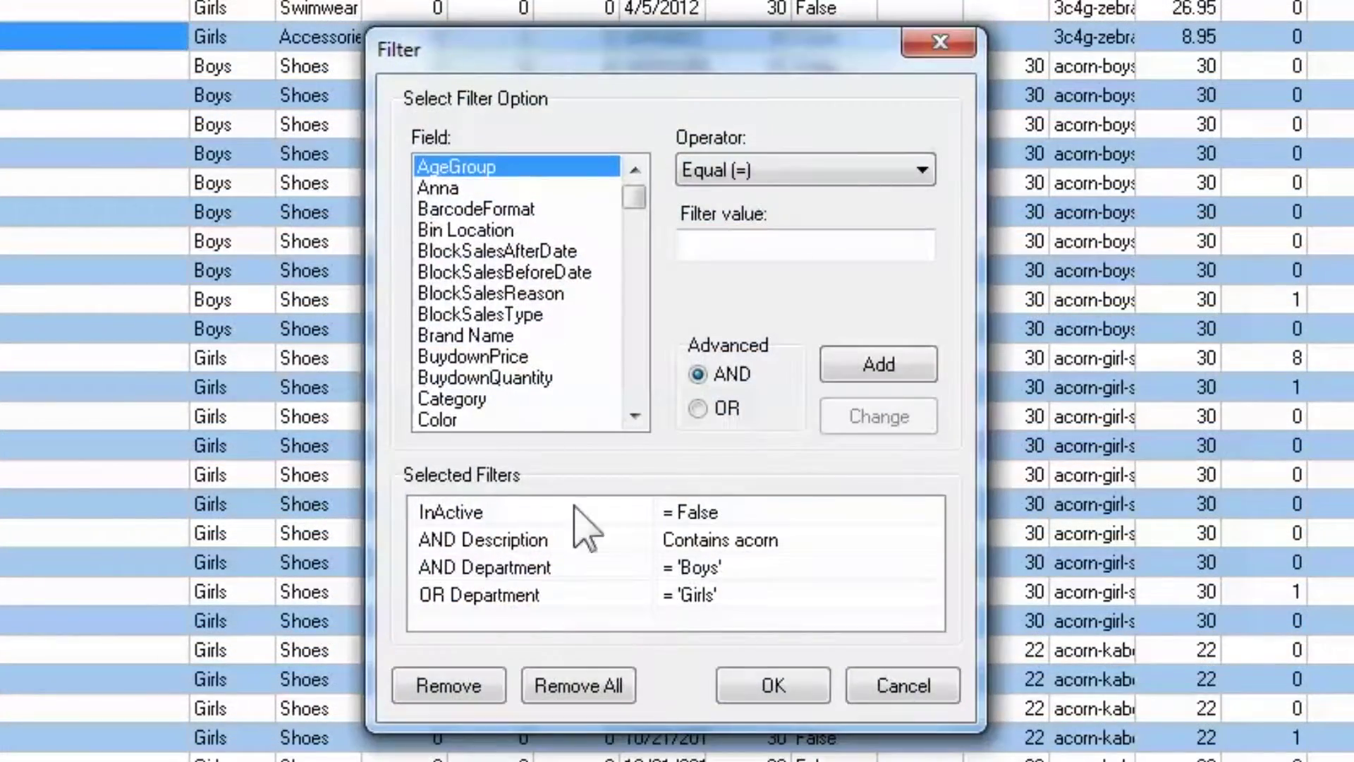
pyautogui.click(687, 594)
pyautogui.click(452, 688)
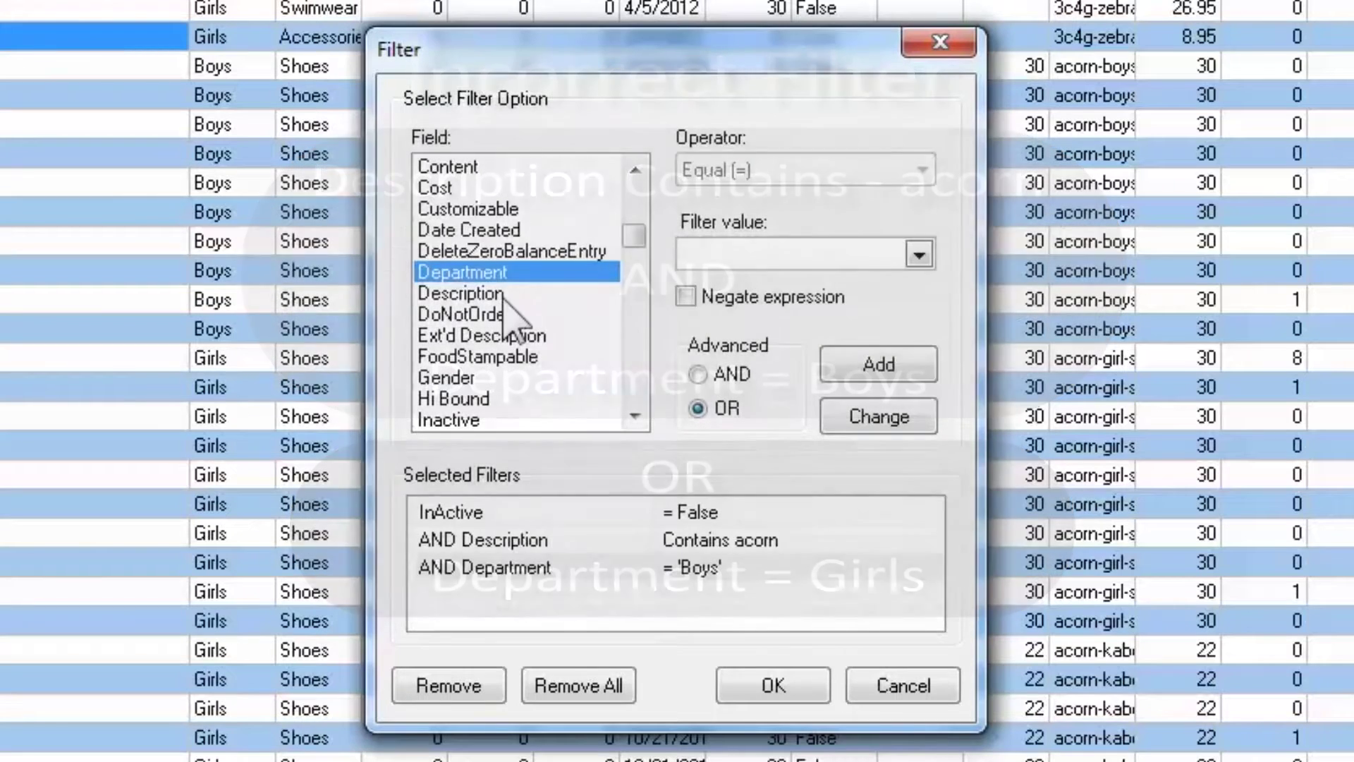
pyautogui.click(506, 294)
pyautogui.click(915, 175)
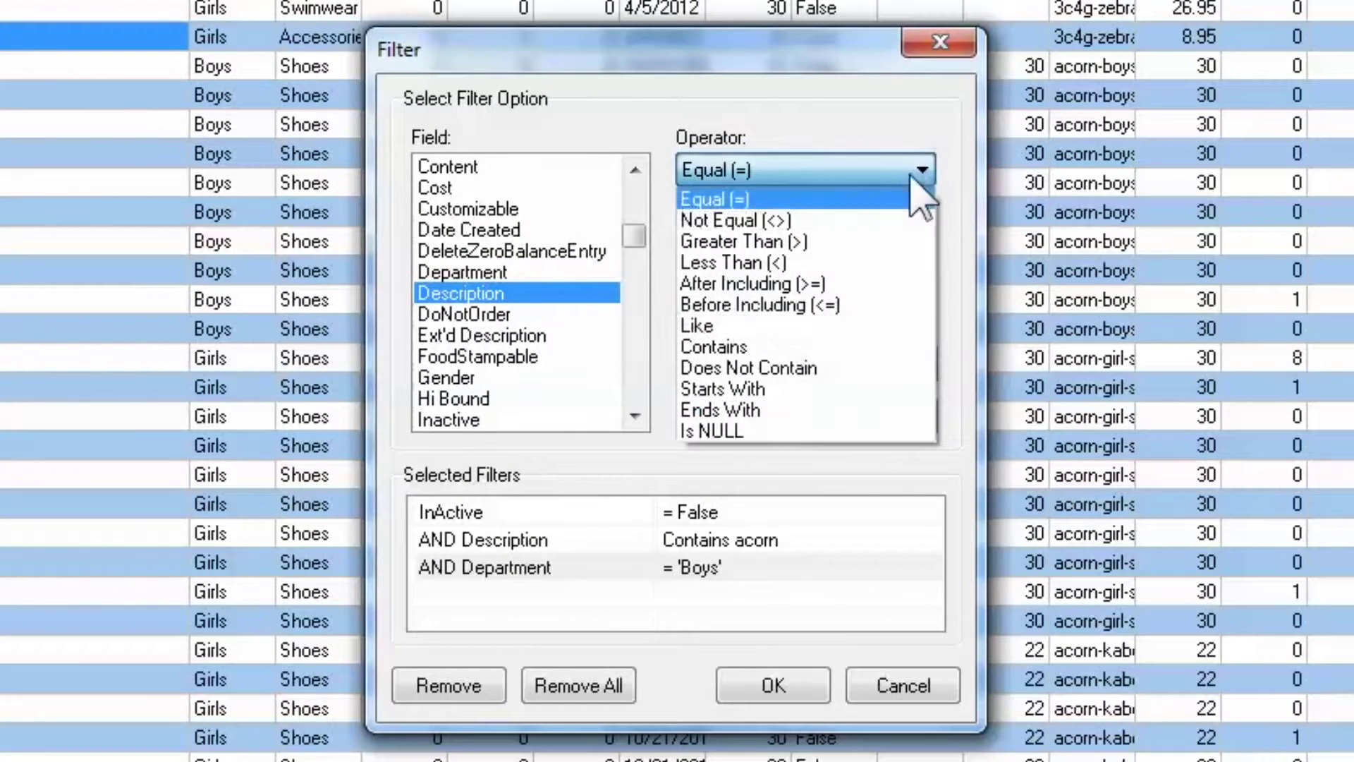
pyautogui.click(782, 347)
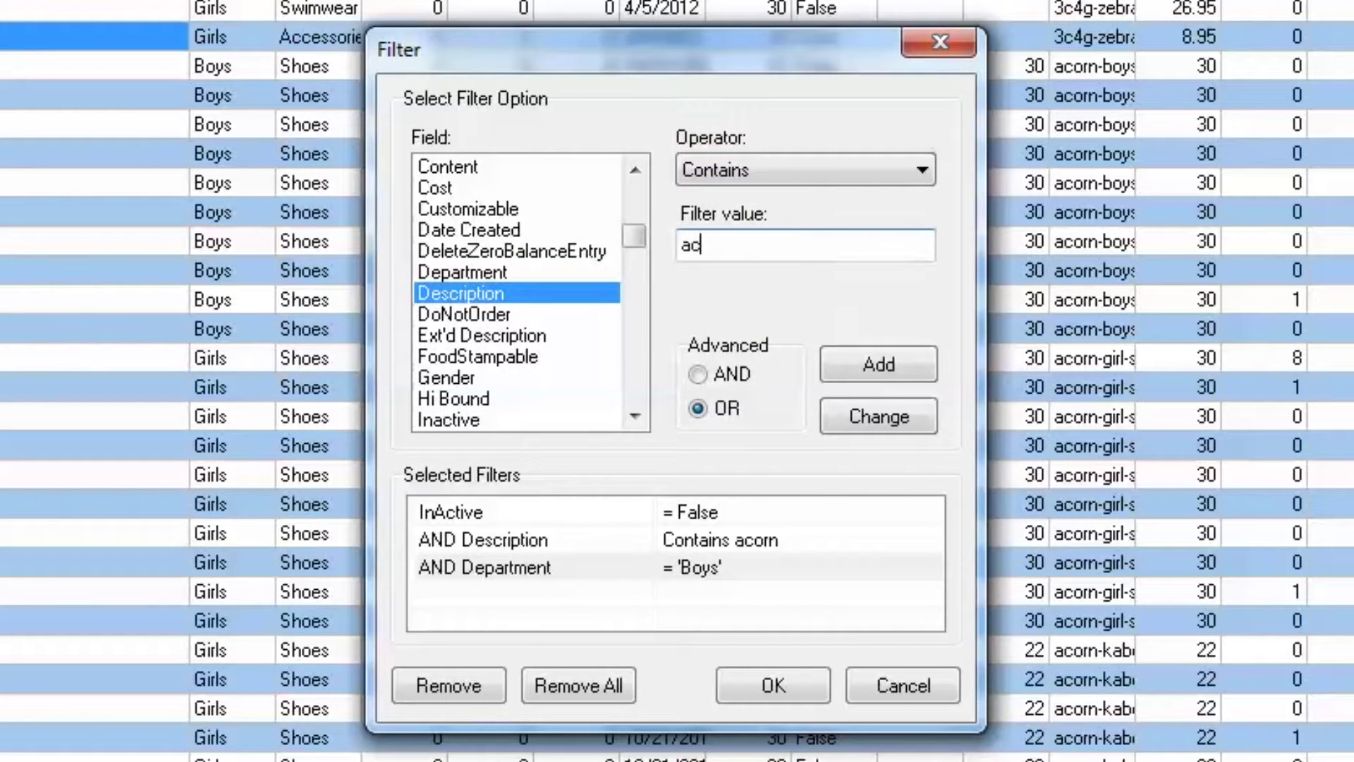
pyautogui.click(869, 367)
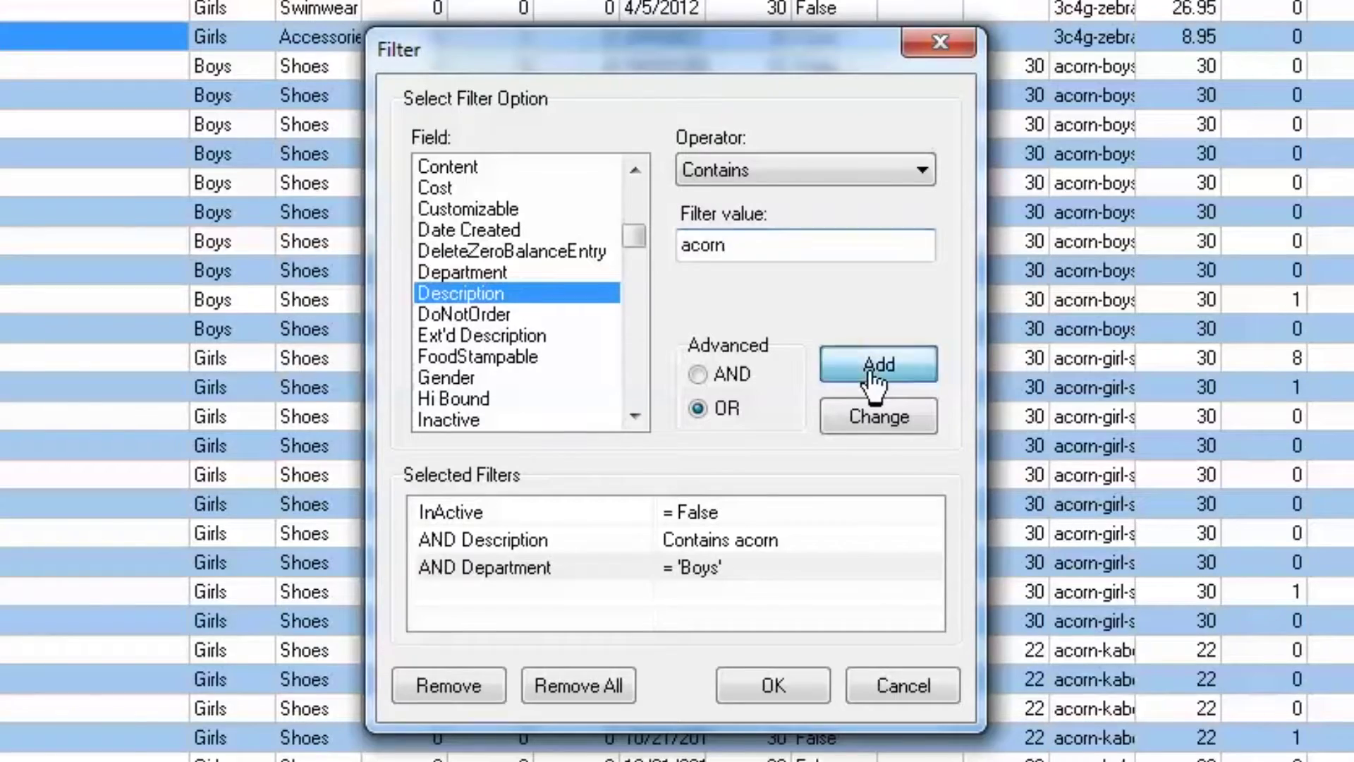
# Add an AND Department = 'Girls' condition and apply the filter
pyautogui.click(698, 374)
pyautogui.click(479, 272)
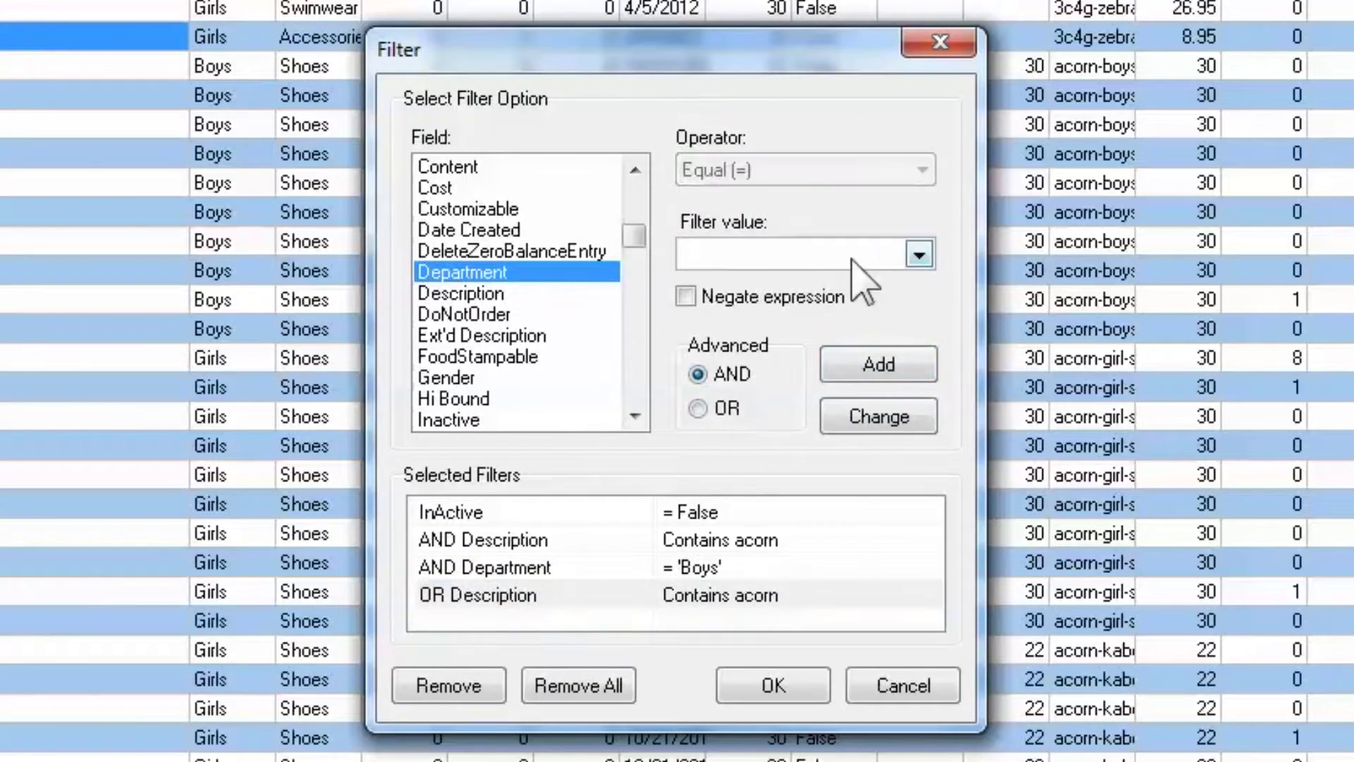
pyautogui.click(919, 254)
pyautogui.click(793, 557)
pyautogui.click(889, 367)
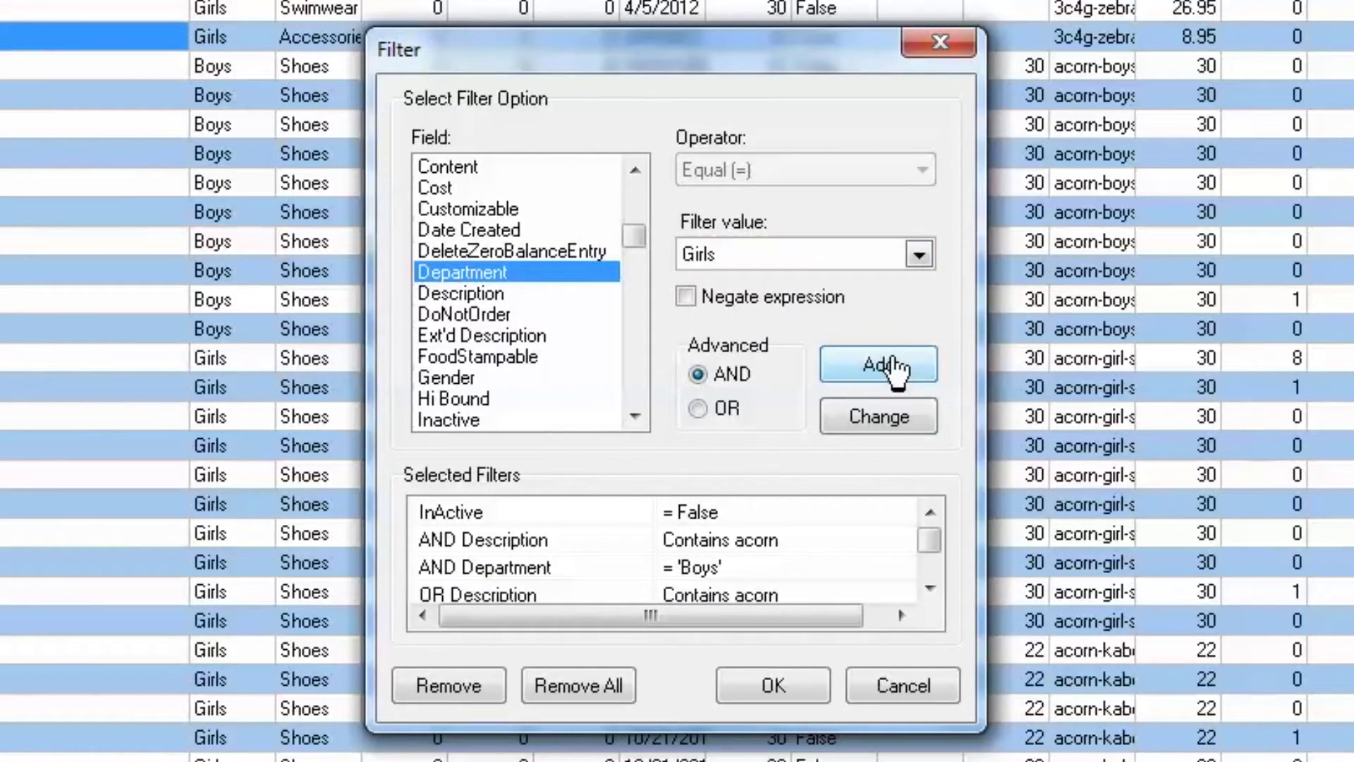
pyautogui.click(773, 685)
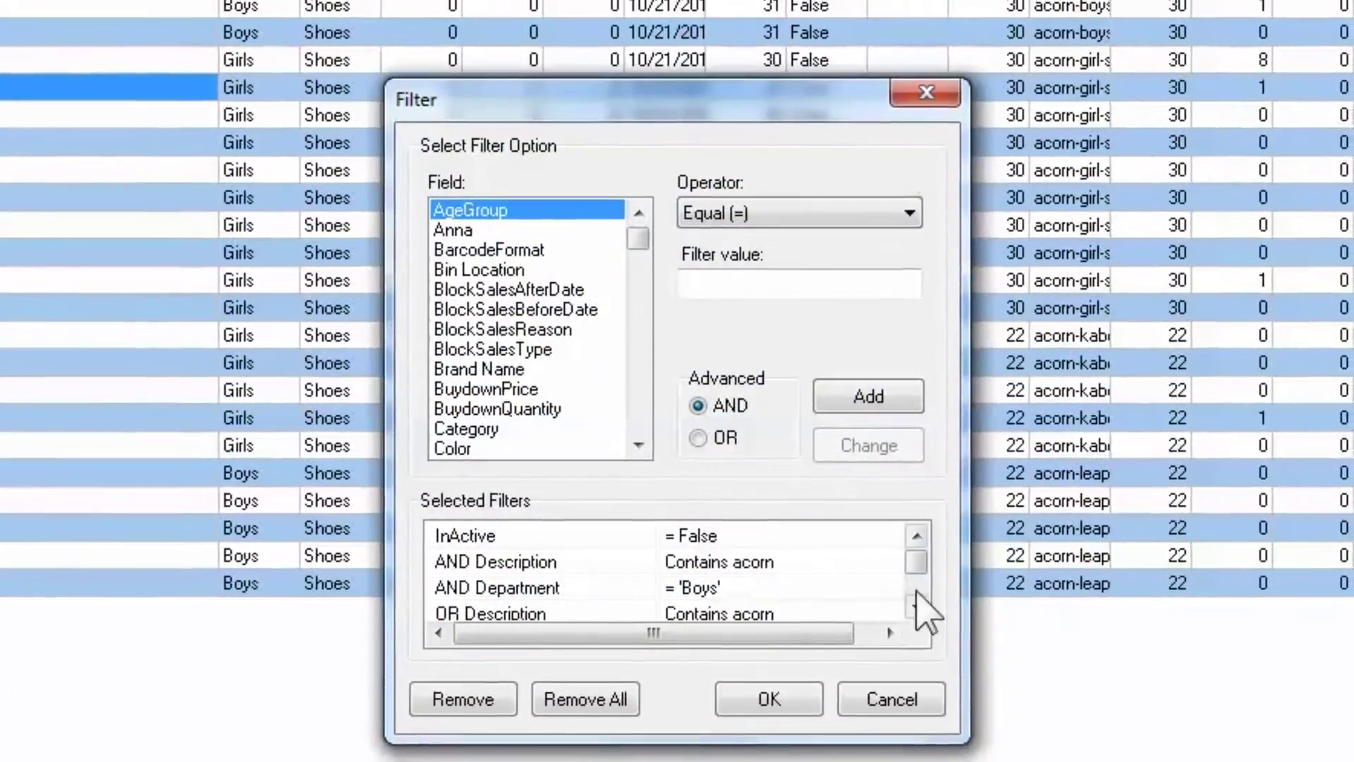
pyautogui.click(916, 596)
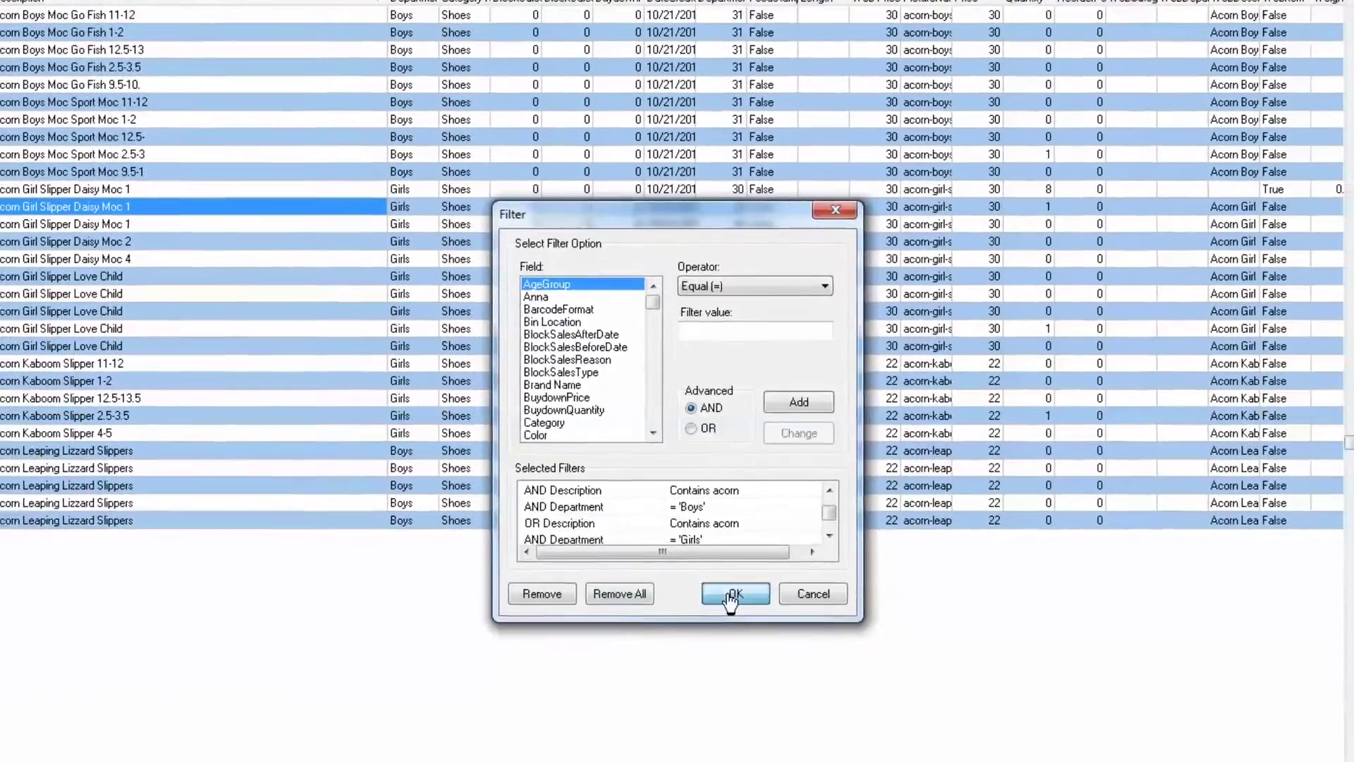
# Remove all Acorn and department conditions, keeping only InActive = False, and apply
pyautogui.click(734, 595)
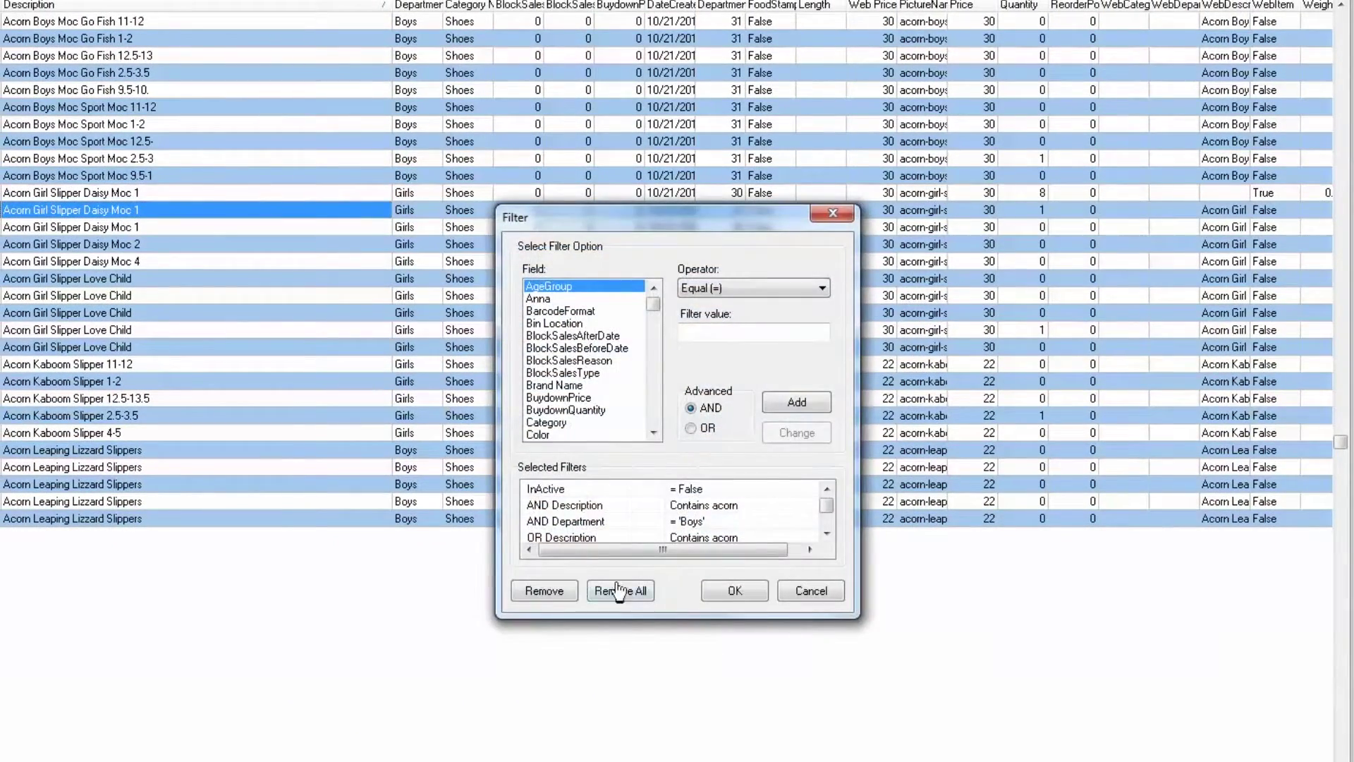
pyautogui.click(618, 591)
pyautogui.click(732, 596)
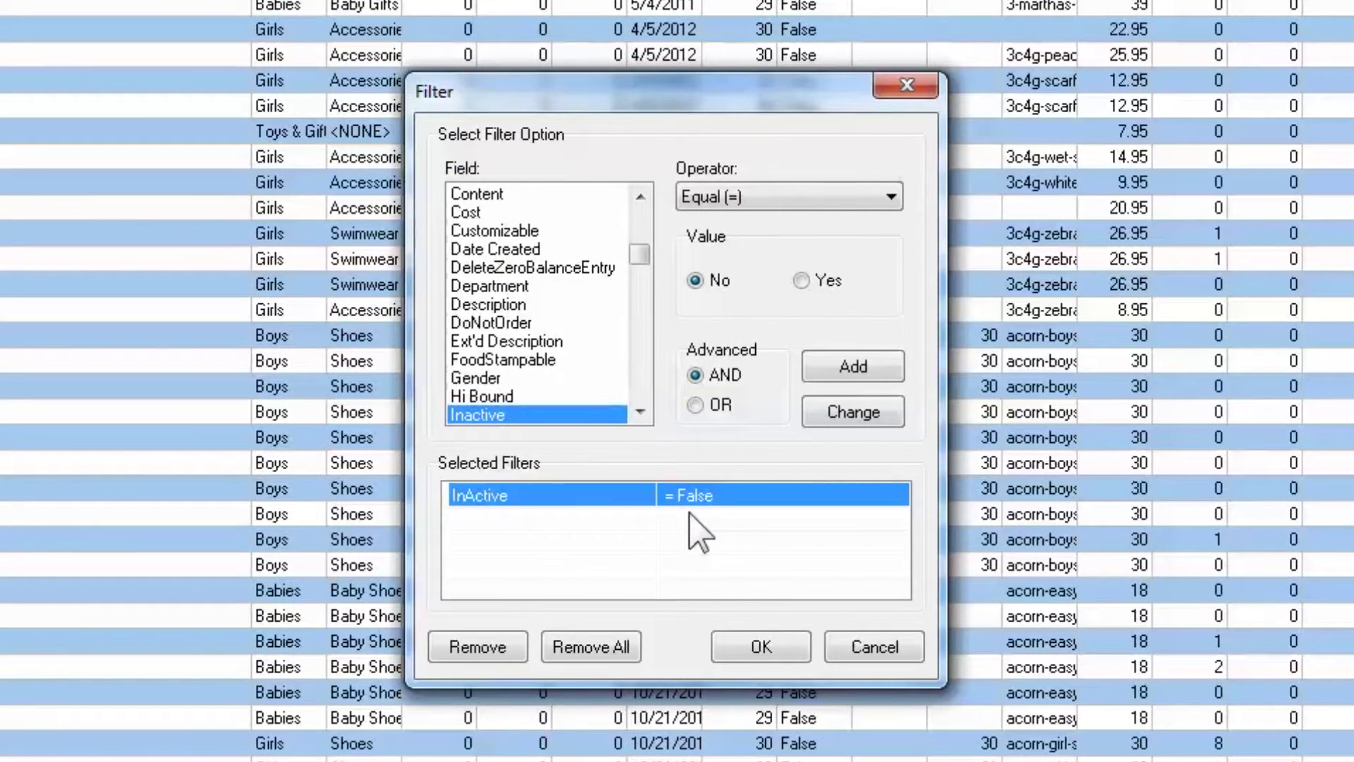
pyautogui.click(755, 659)
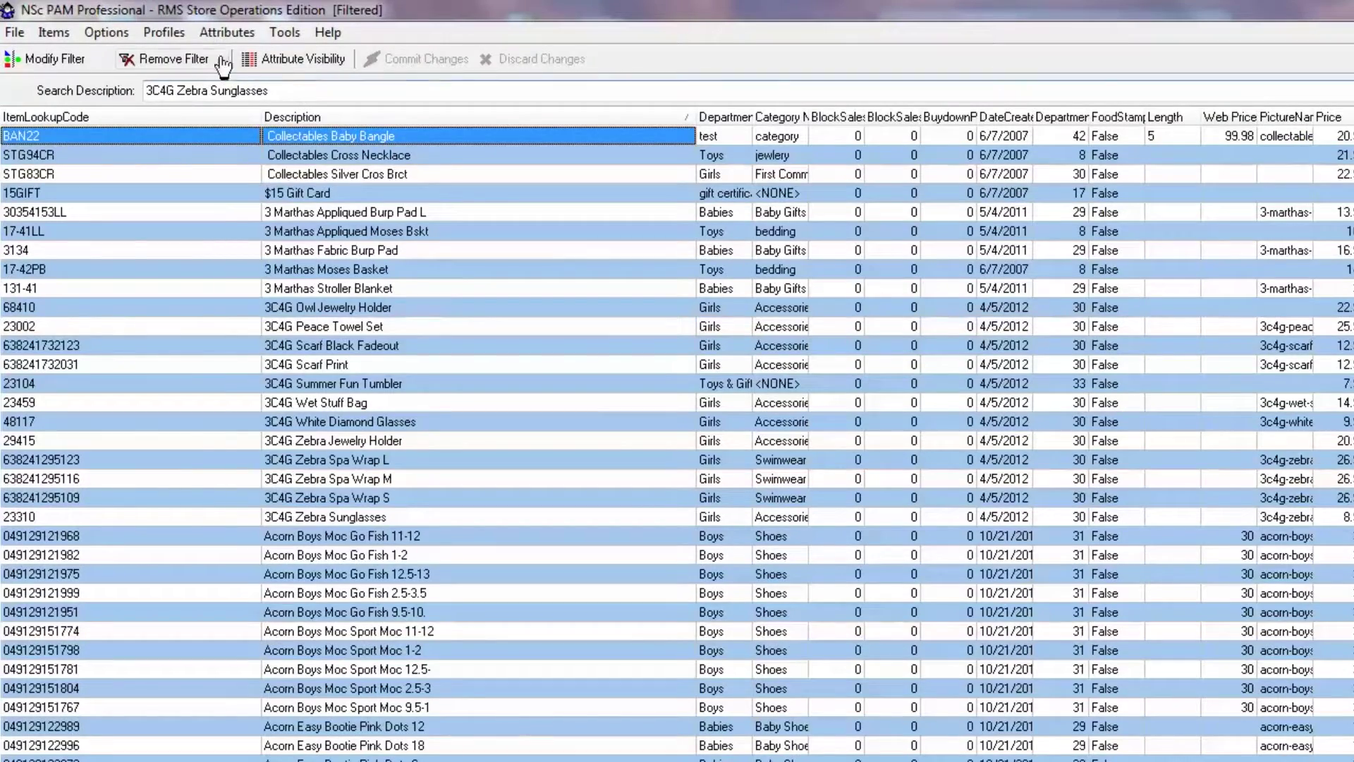
# Start a new attribute and preview the String, Integer, Date Field and Float types
pyautogui.click(226, 31)
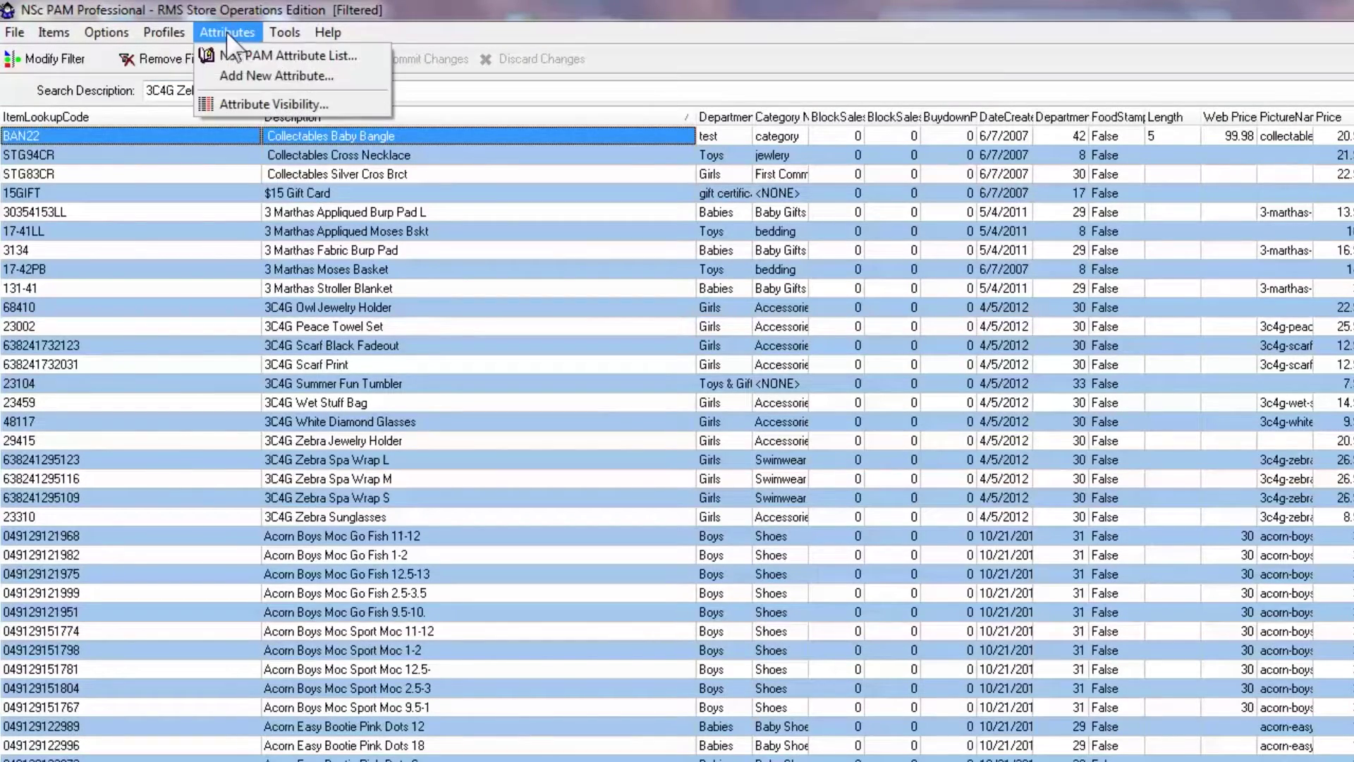
pyautogui.click(244, 78)
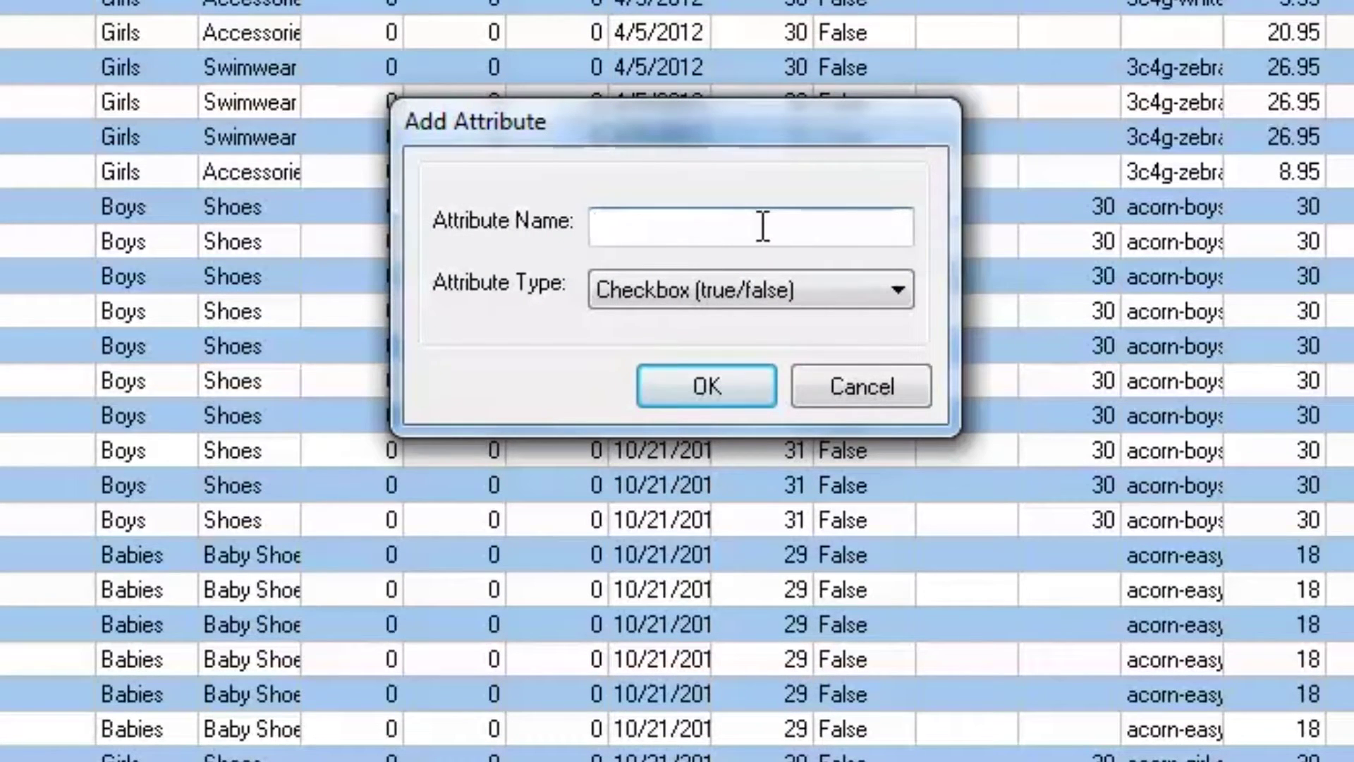
pyautogui.click(857, 289)
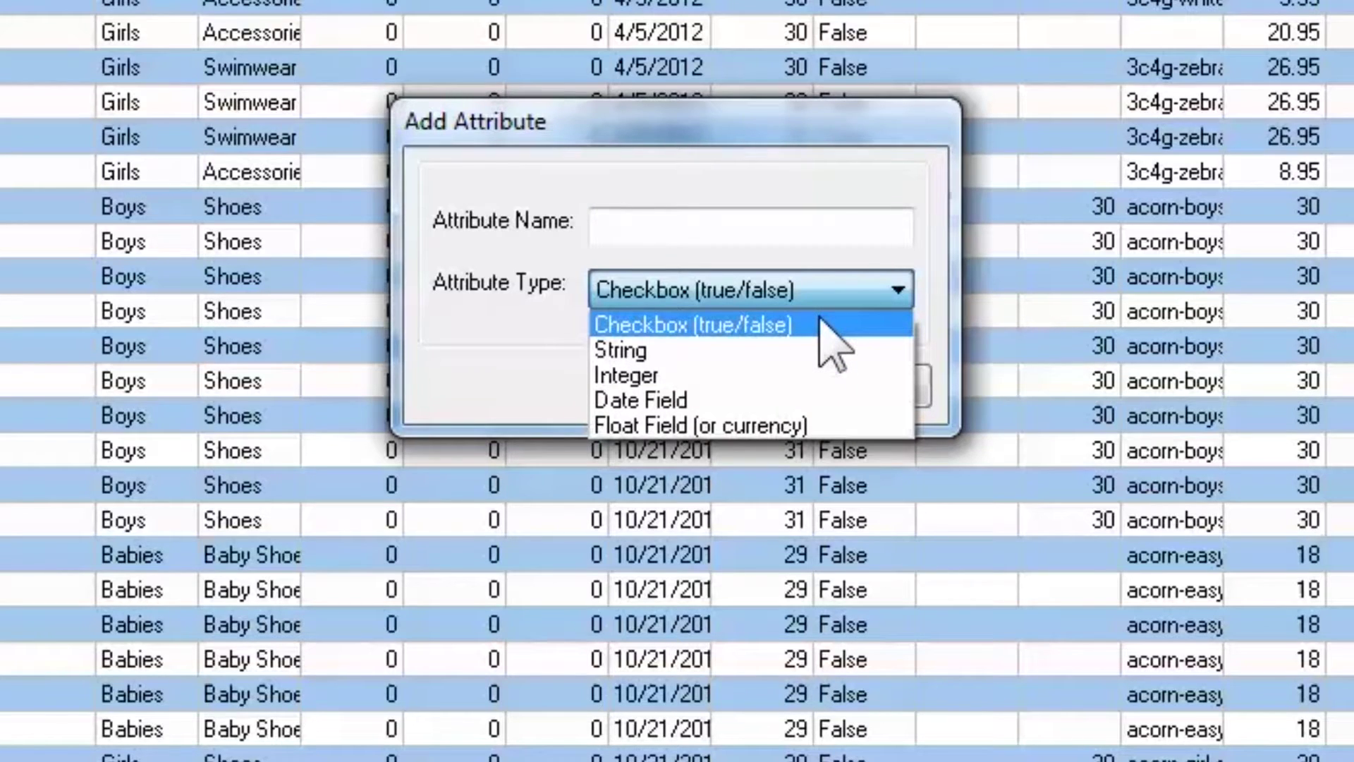
pyautogui.click(740, 349)
pyautogui.click(894, 290)
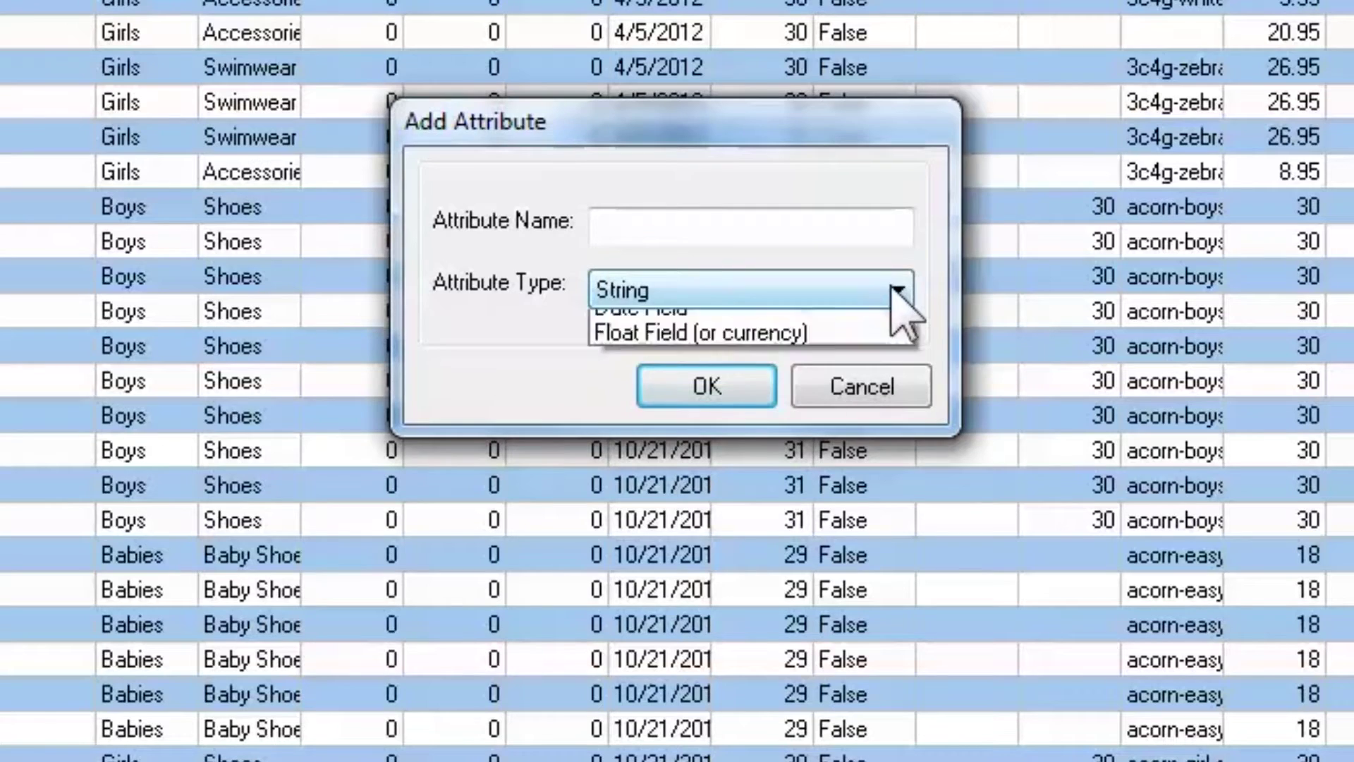
pyautogui.click(709, 380)
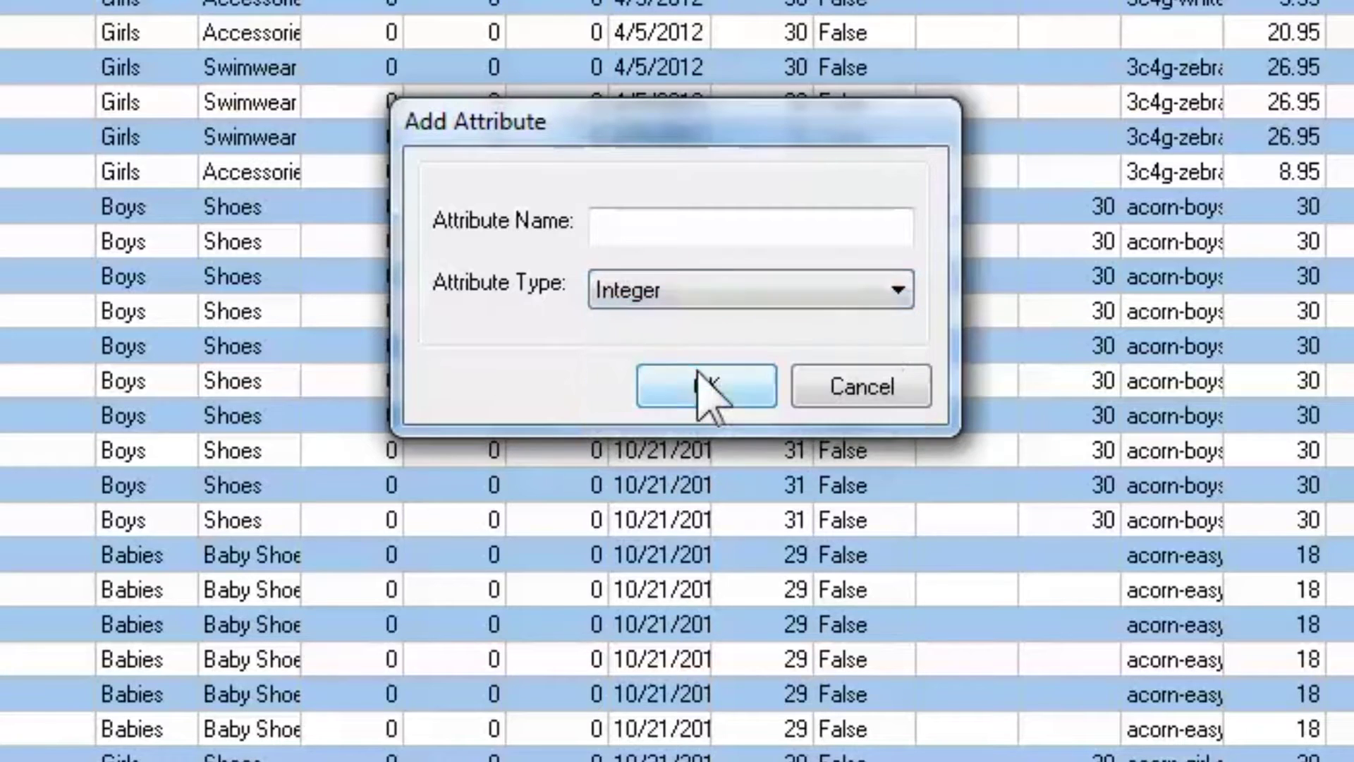
pyautogui.click(899, 291)
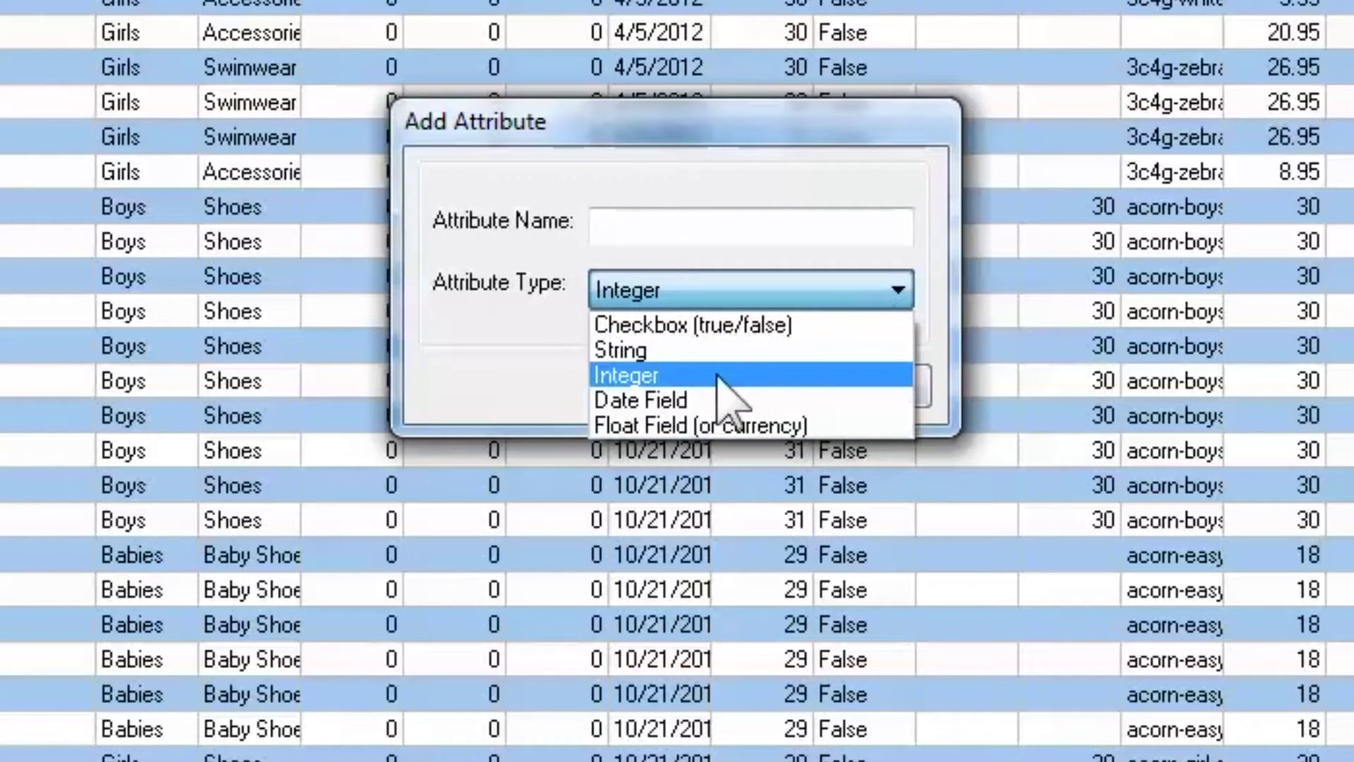
pyautogui.click(688, 401)
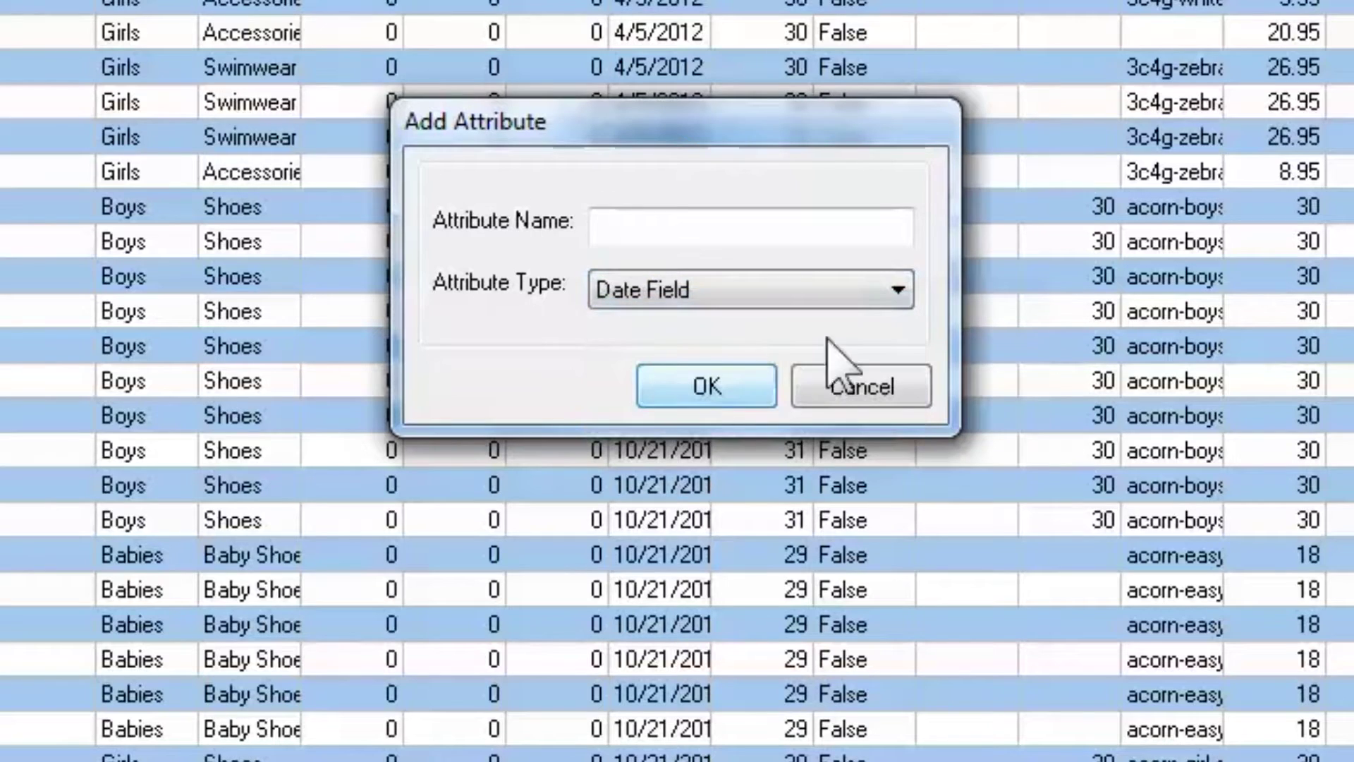
pyautogui.click(897, 290)
pyautogui.click(737, 421)
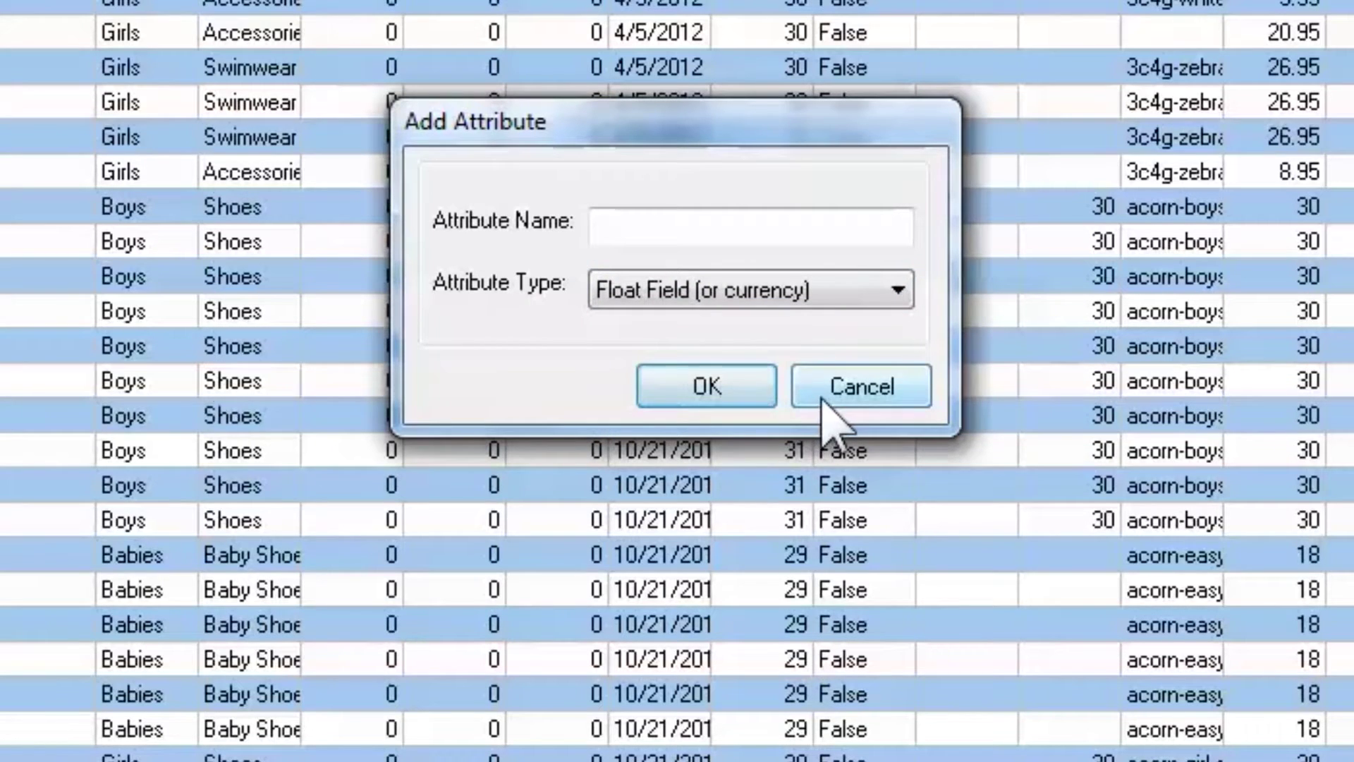
pyautogui.click(897, 291)
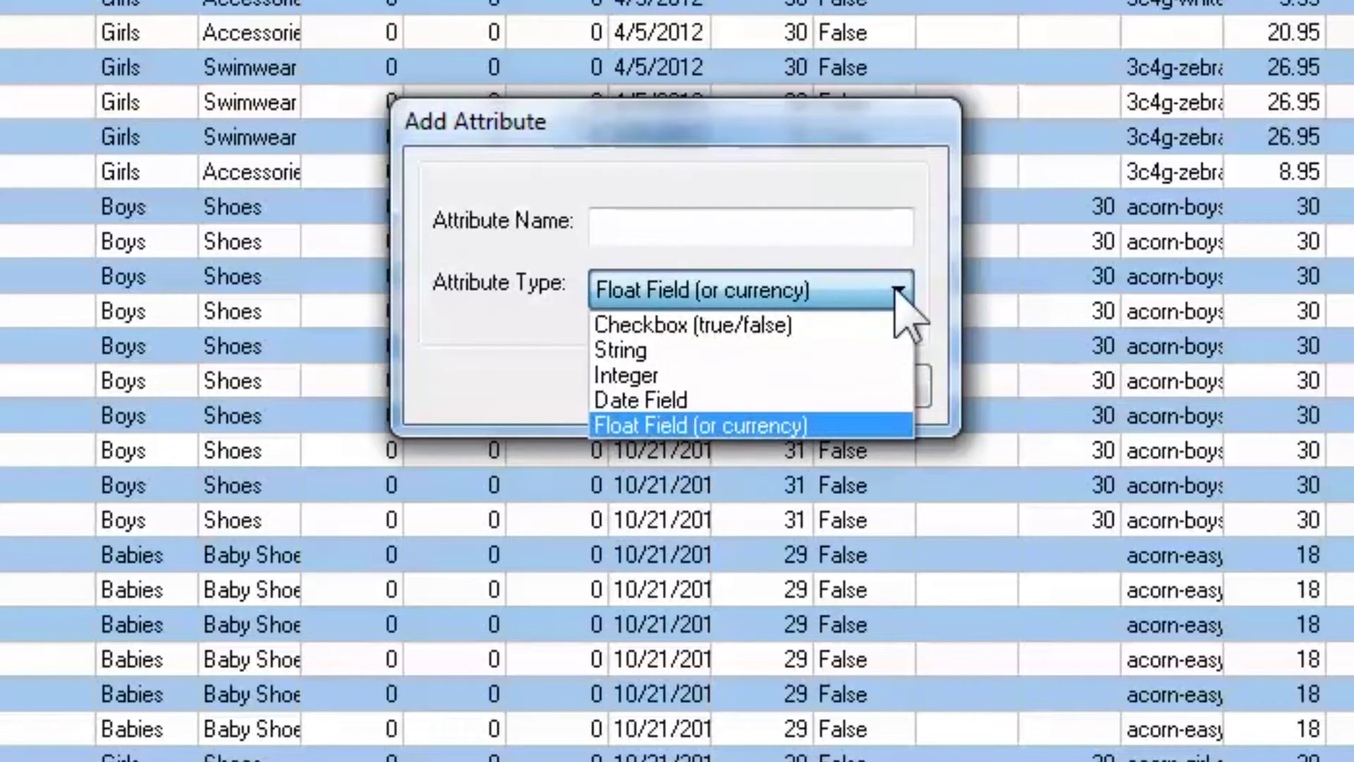
pyautogui.click(927, 388)
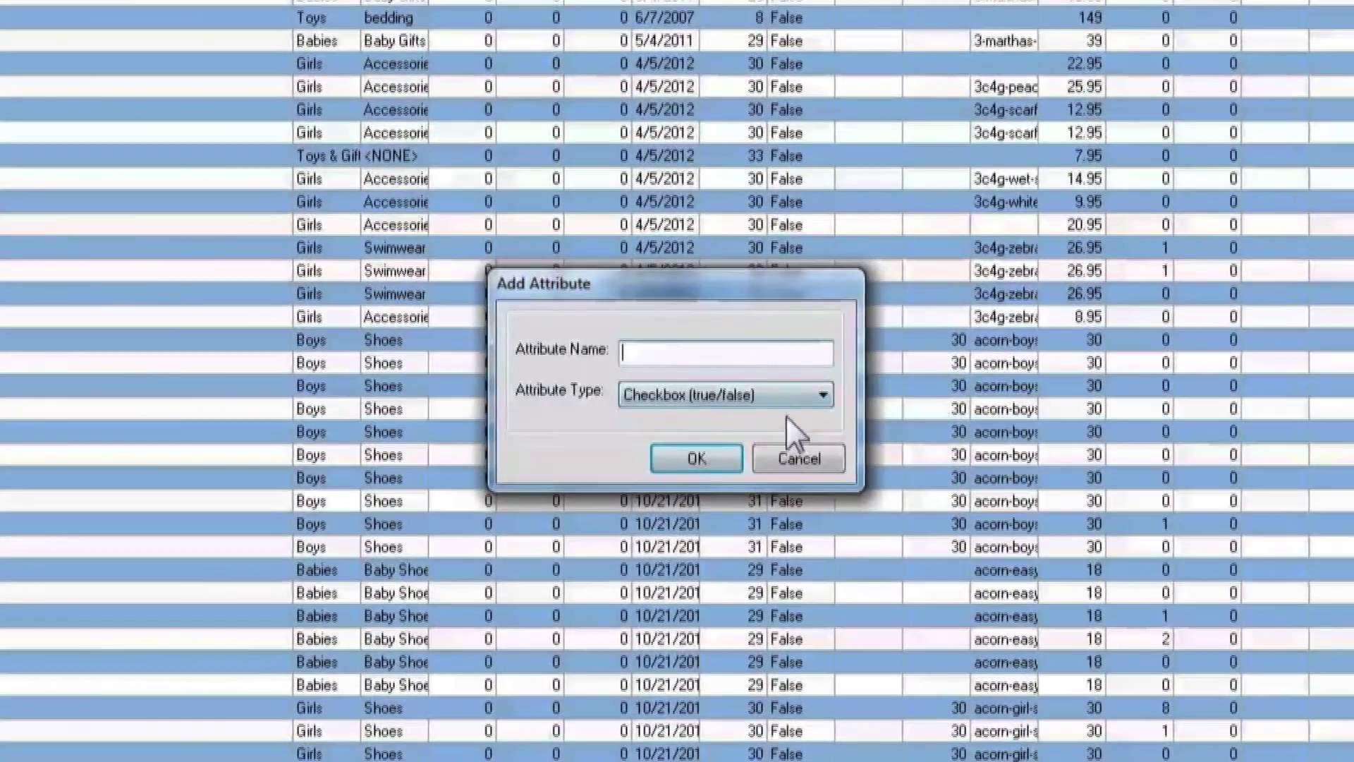
pyautogui.click(784, 395)
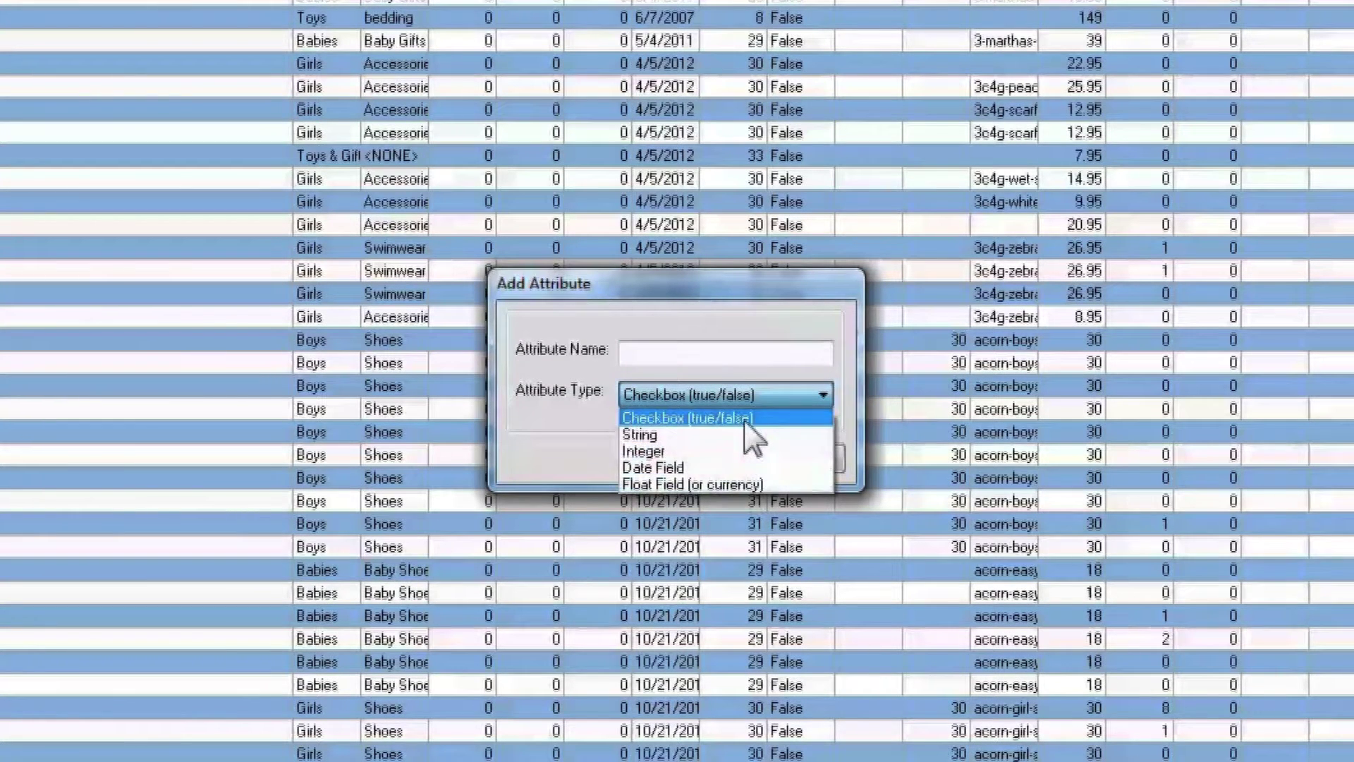
# Create the Organic attribute with the Checkbox type
pyautogui.click(743, 418)
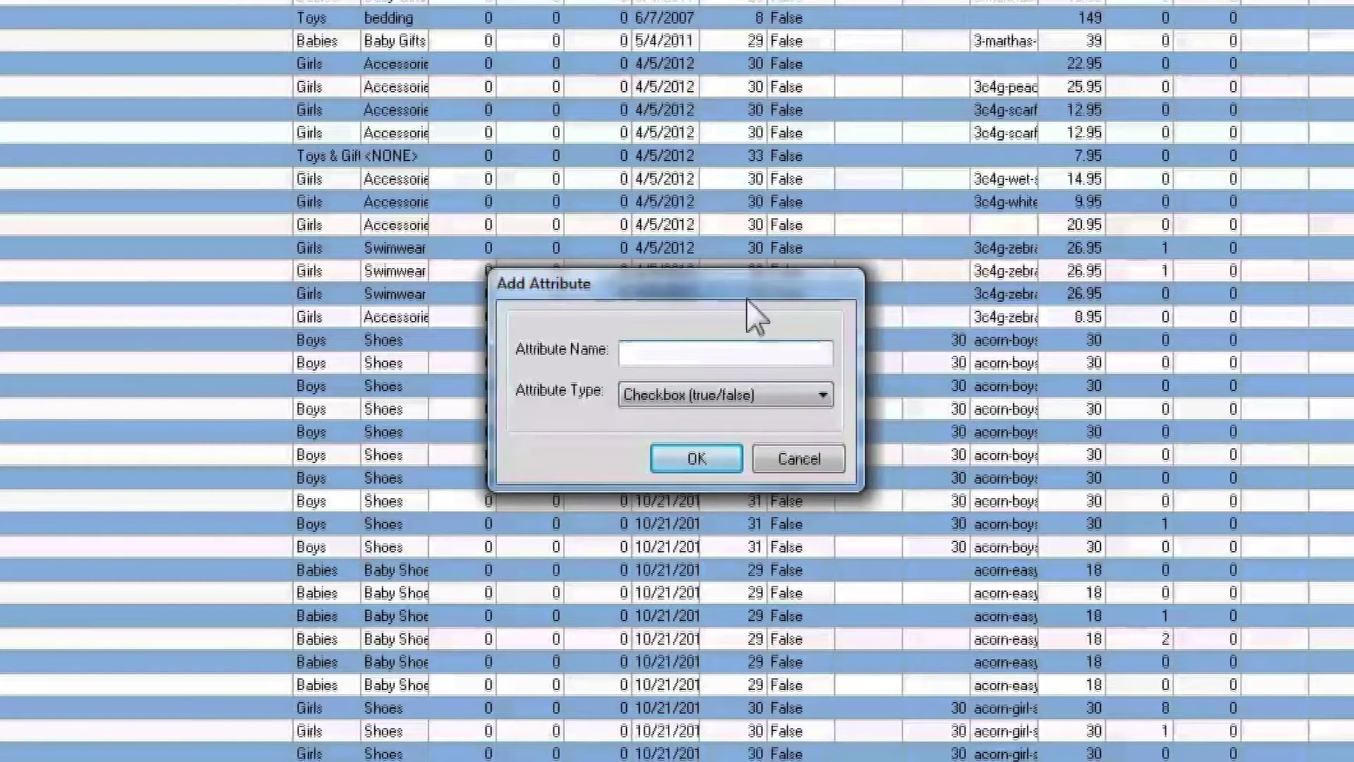
pyautogui.write('Organic')
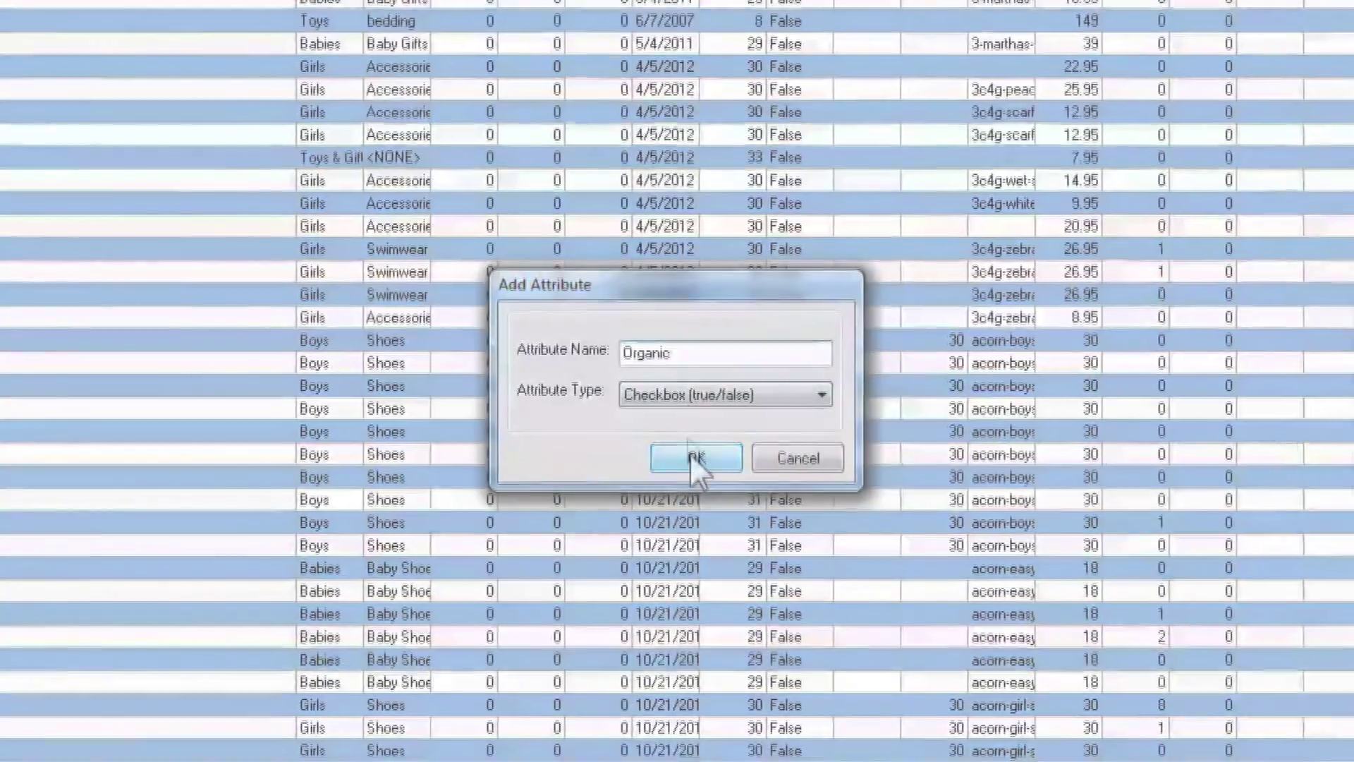
pyautogui.click(691, 457)
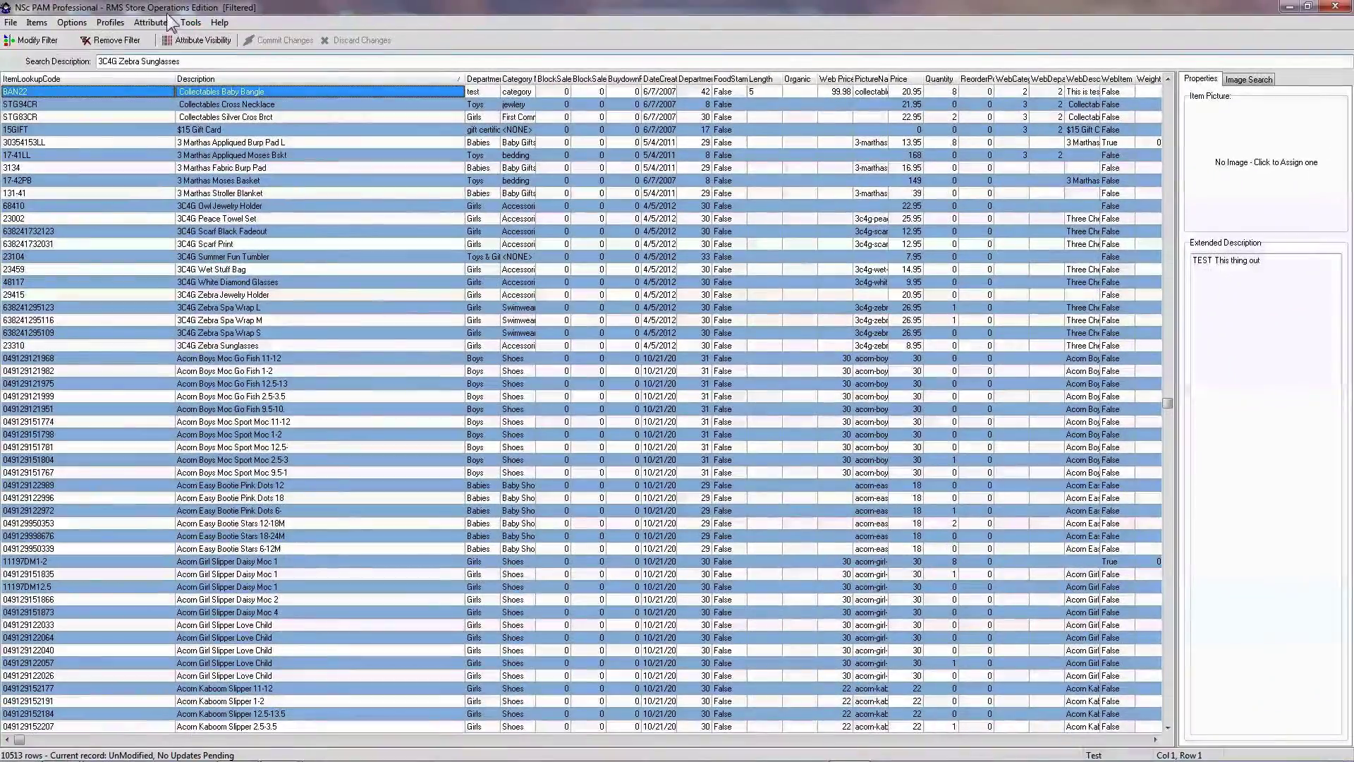
# Add a second attribute named CO with the String type
pyautogui.click(155, 23)
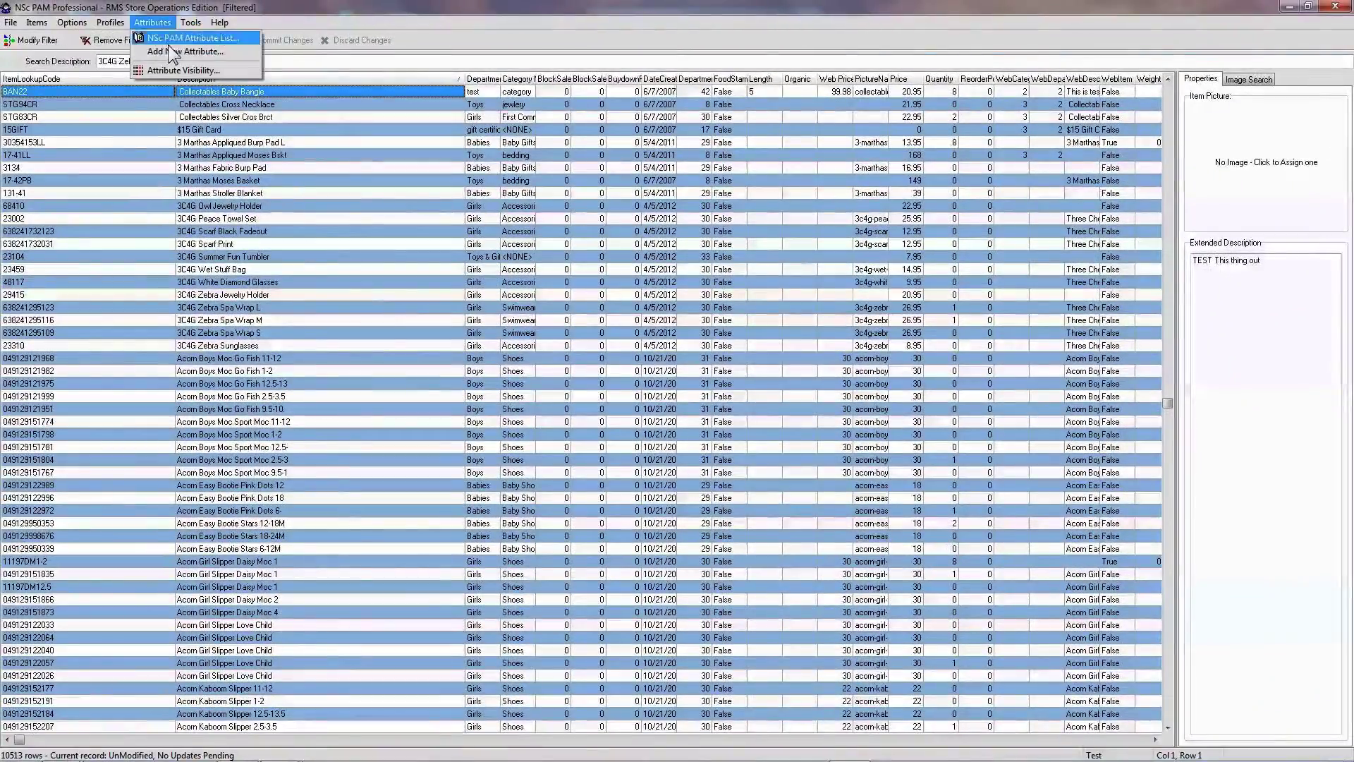
pyautogui.click(163, 33)
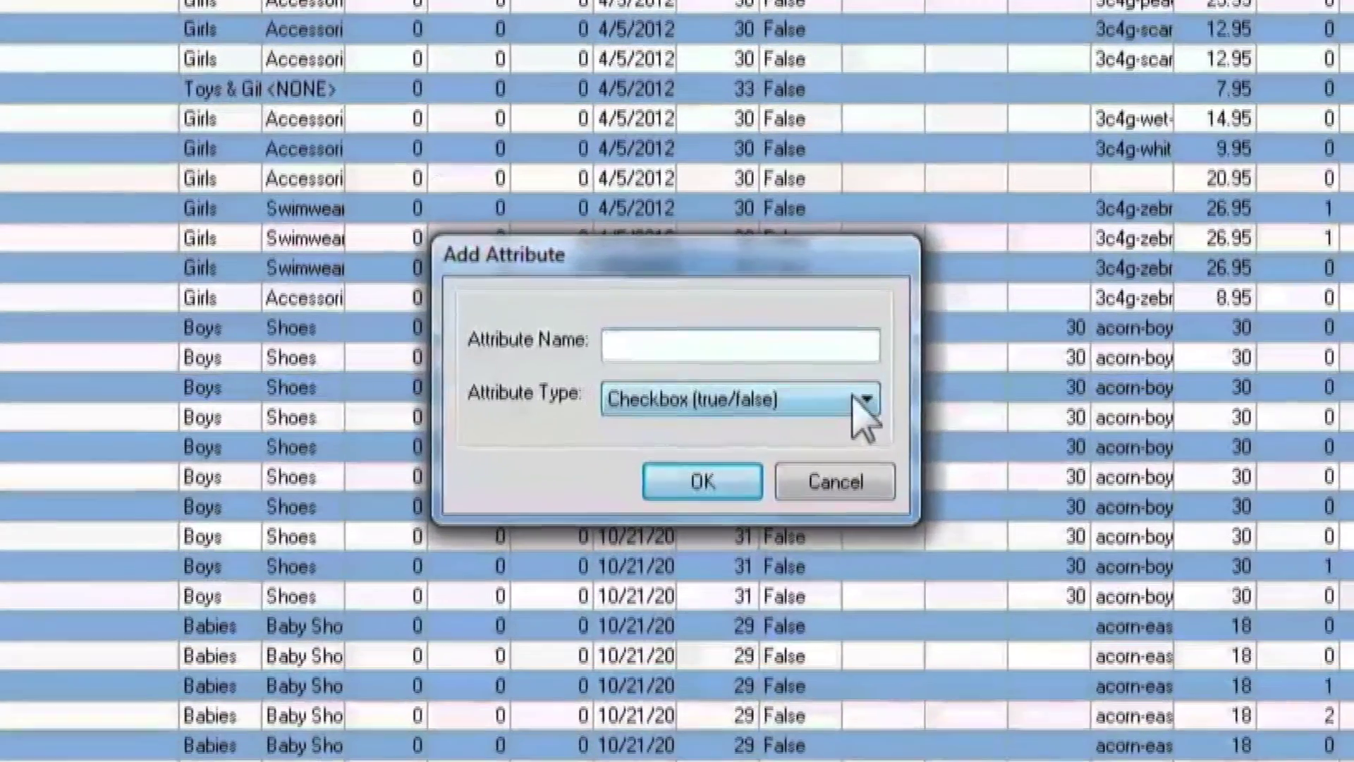
pyautogui.click(808, 392)
pyautogui.click(718, 430)
pyautogui.click(702, 356)
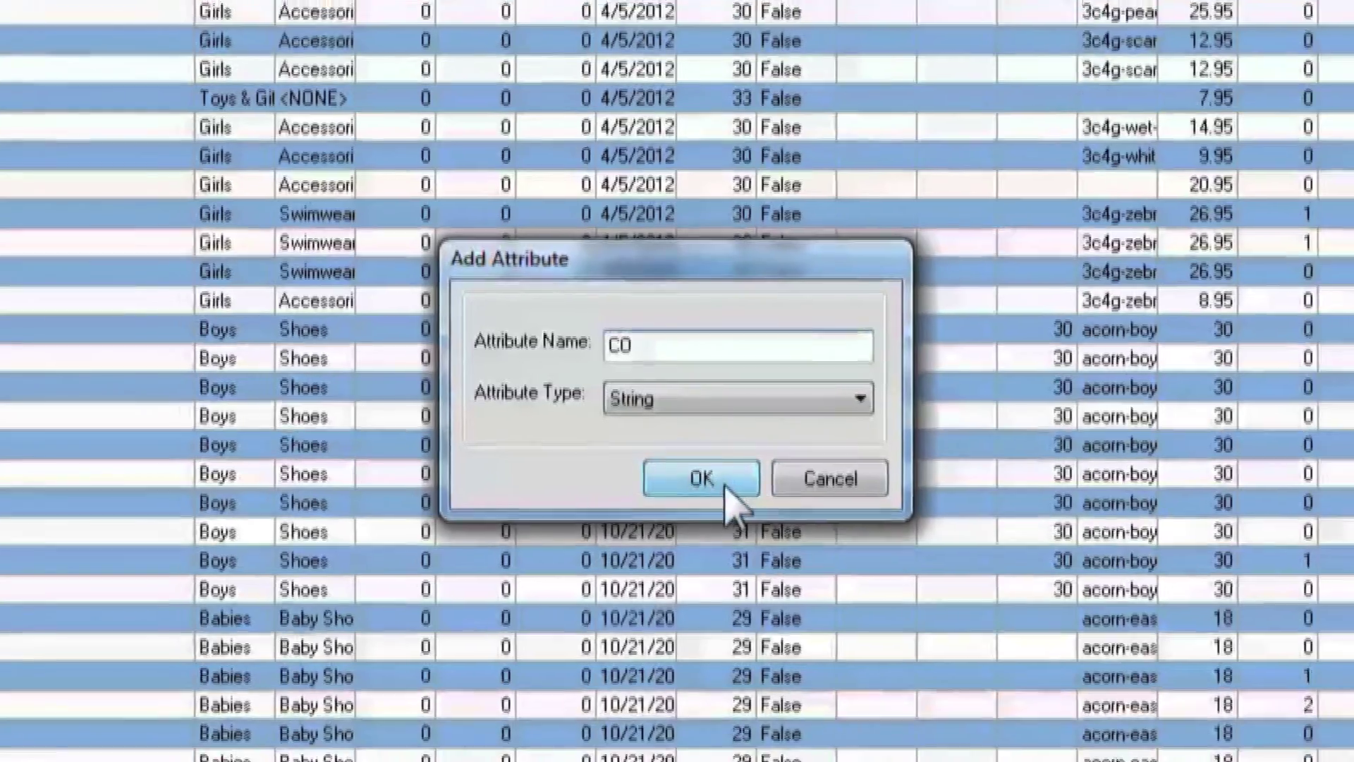
pyautogui.click(723, 485)
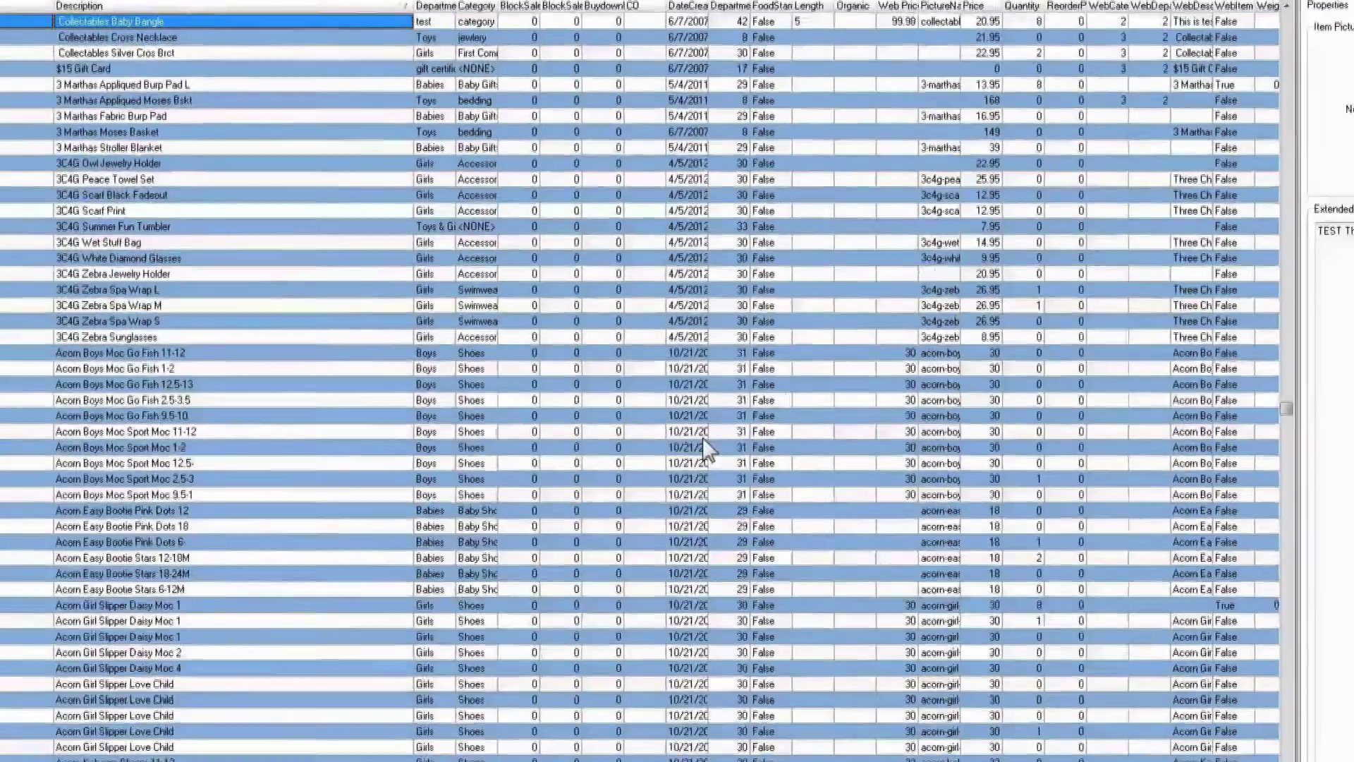
pyautogui.press('super')
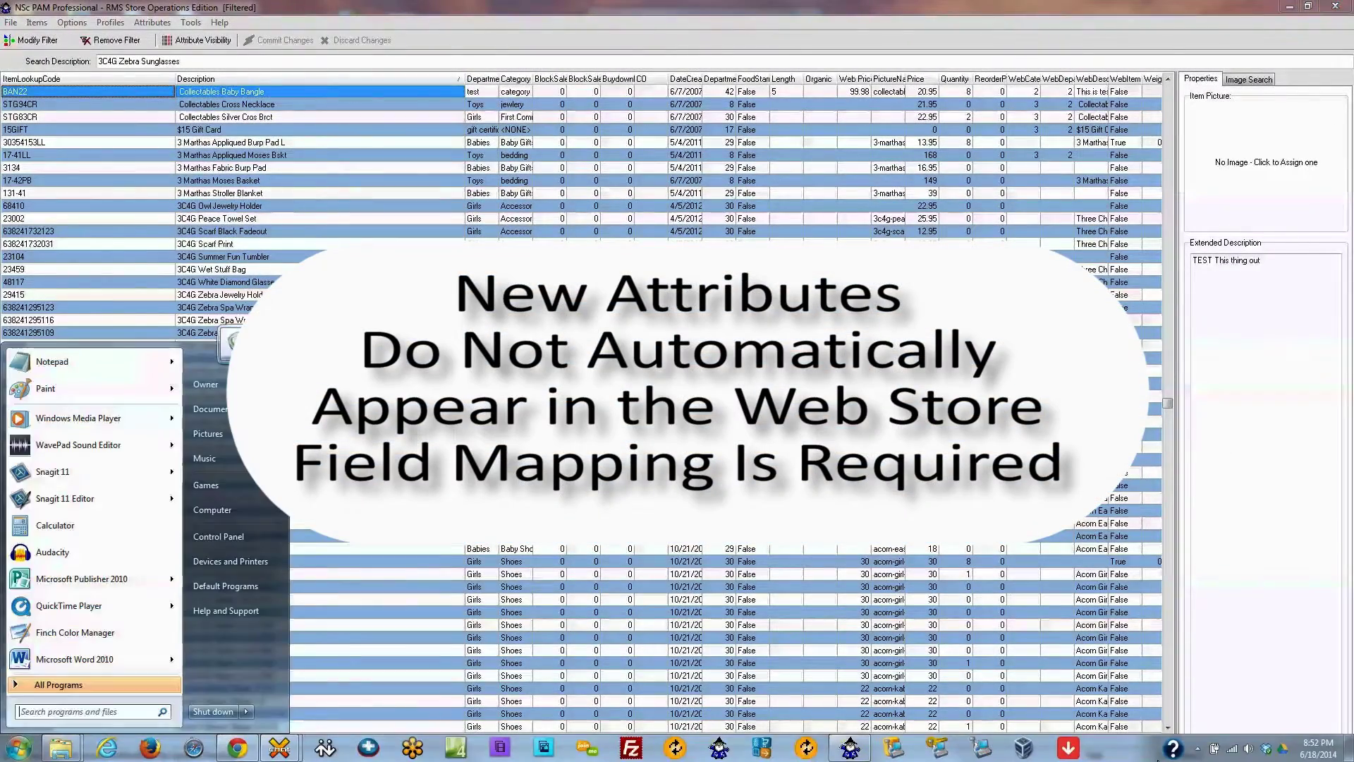
# Open the NSc Sync configuration and expand the Item field mappings
pyautogui.click(1197, 750)
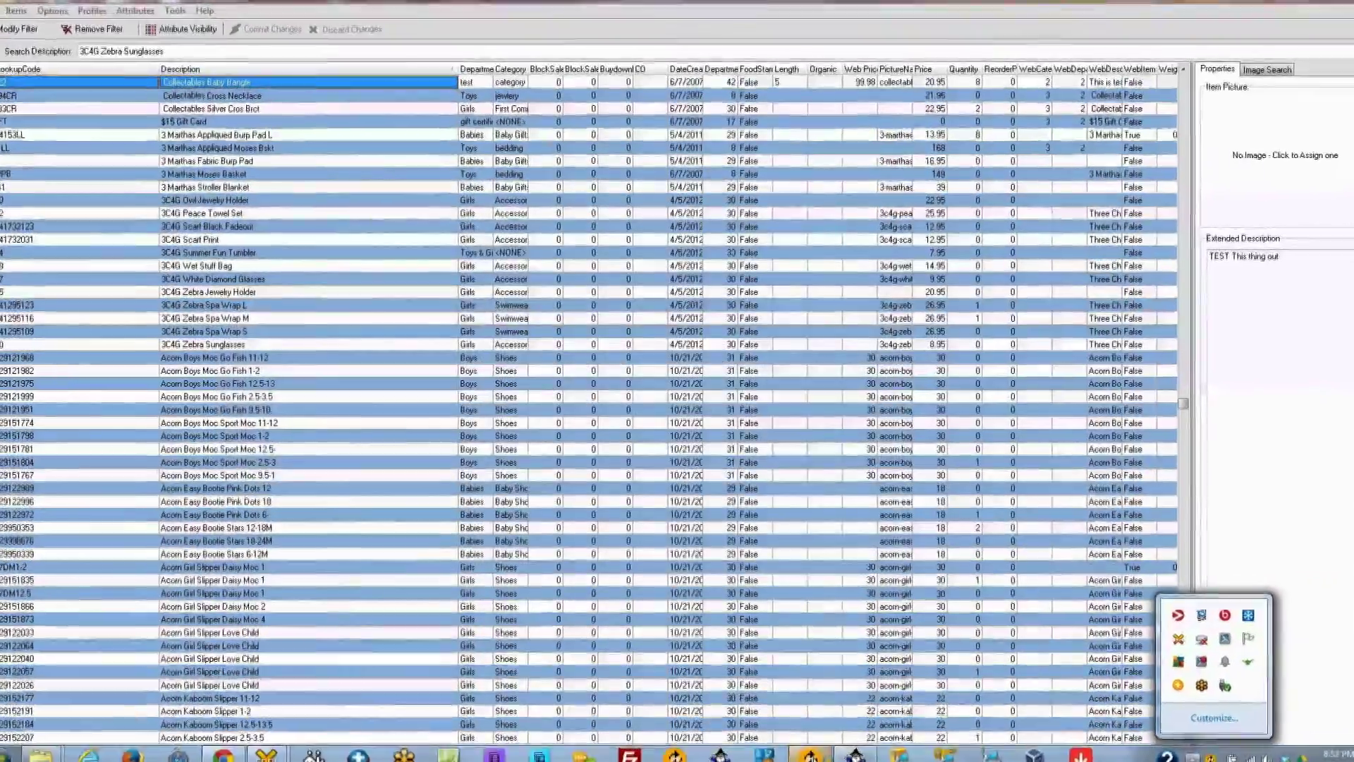
pyautogui.press('Escape')
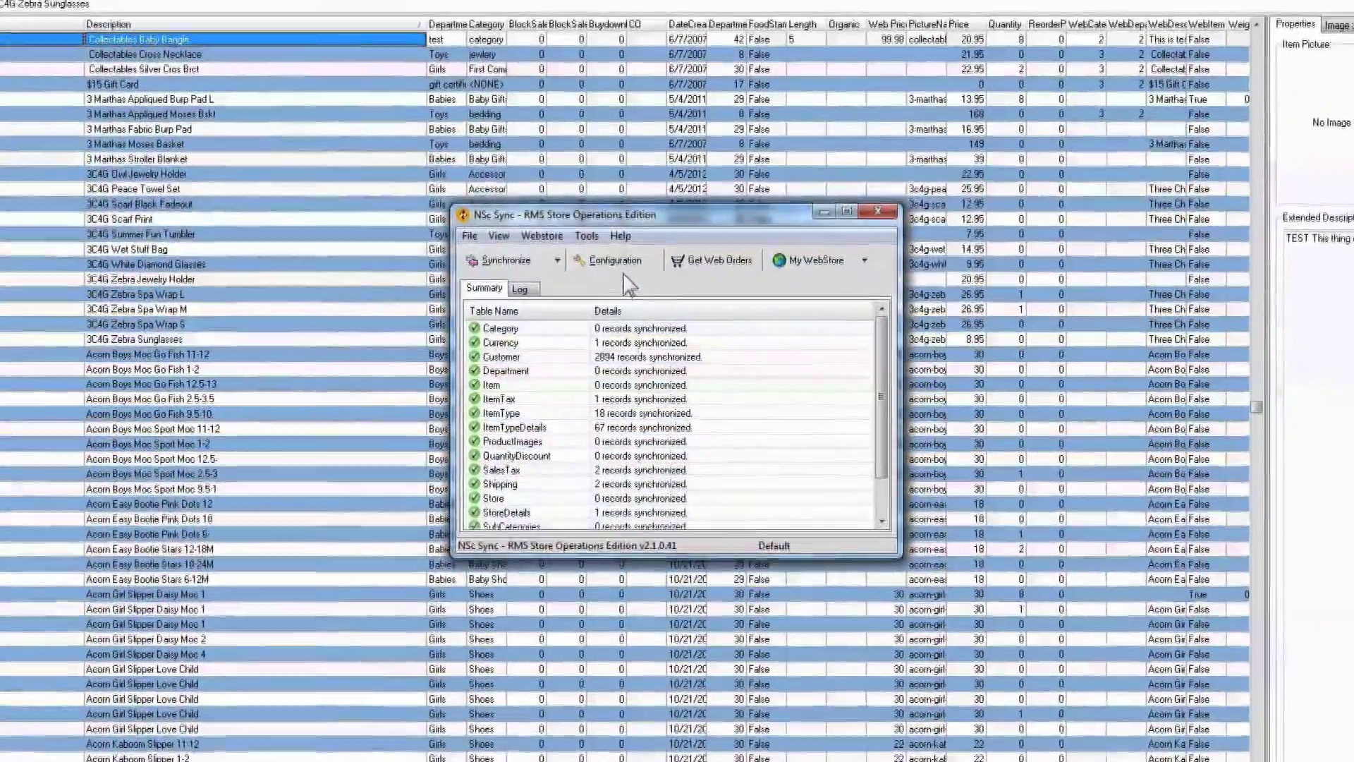
pyautogui.click(615, 260)
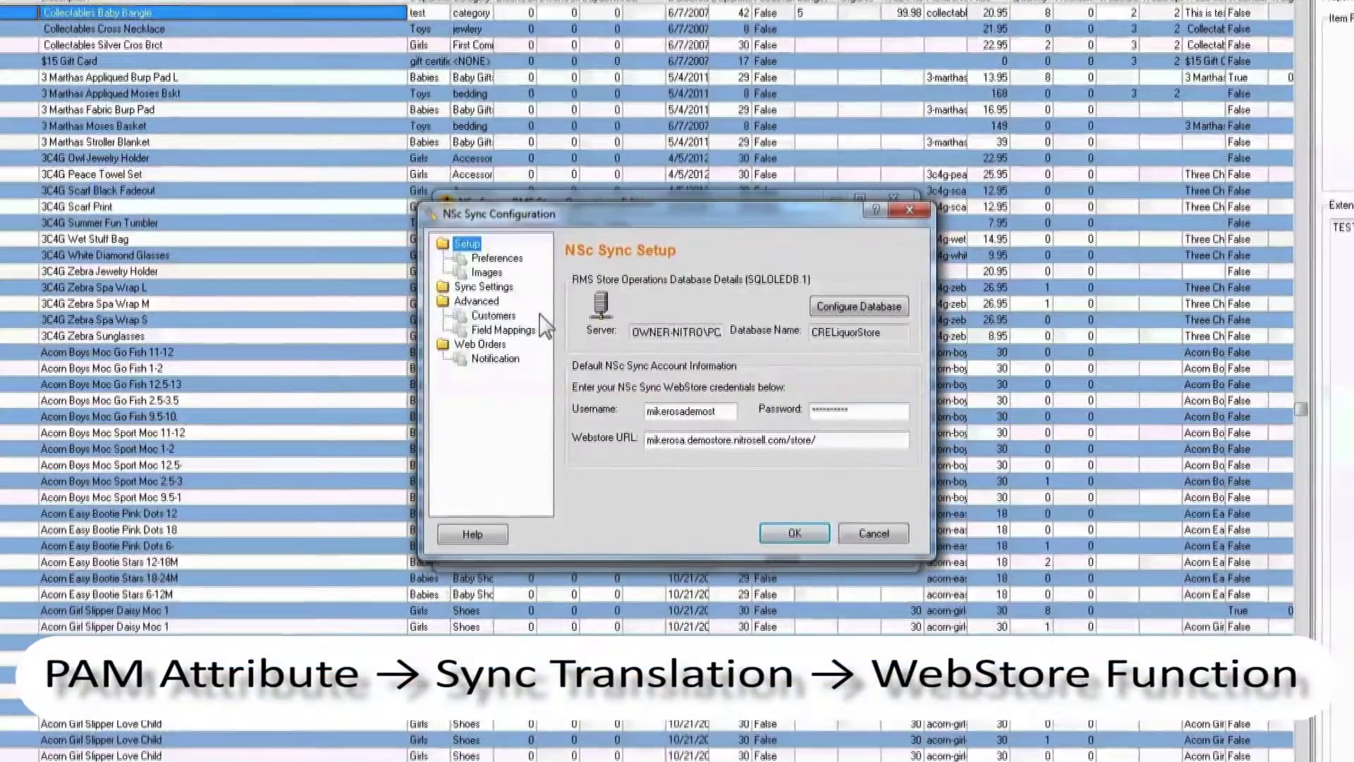
pyautogui.click(526, 330)
pyautogui.click(578, 328)
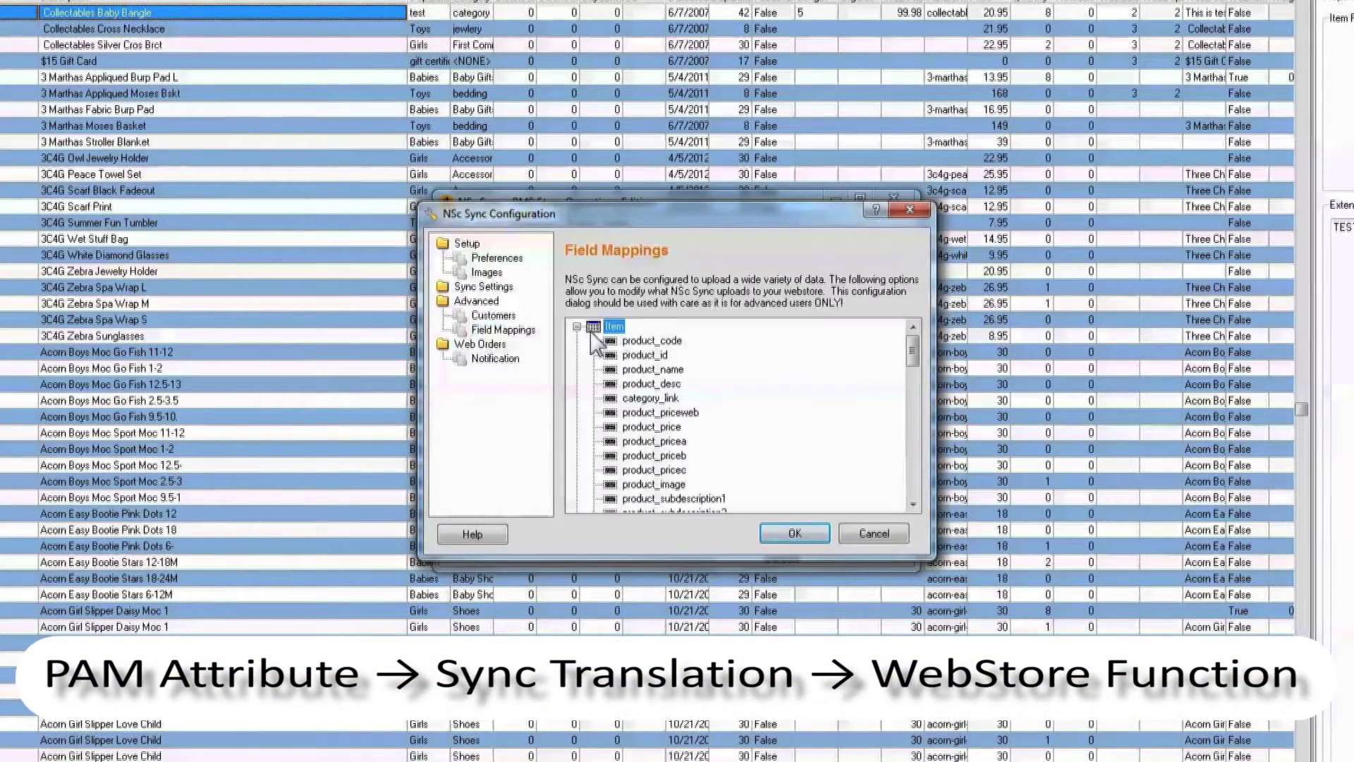
# Inspect the product_name mapping's properties and functions, then cancel without changes
pyautogui.click(635, 369)
pyautogui.rightClick(634, 369)
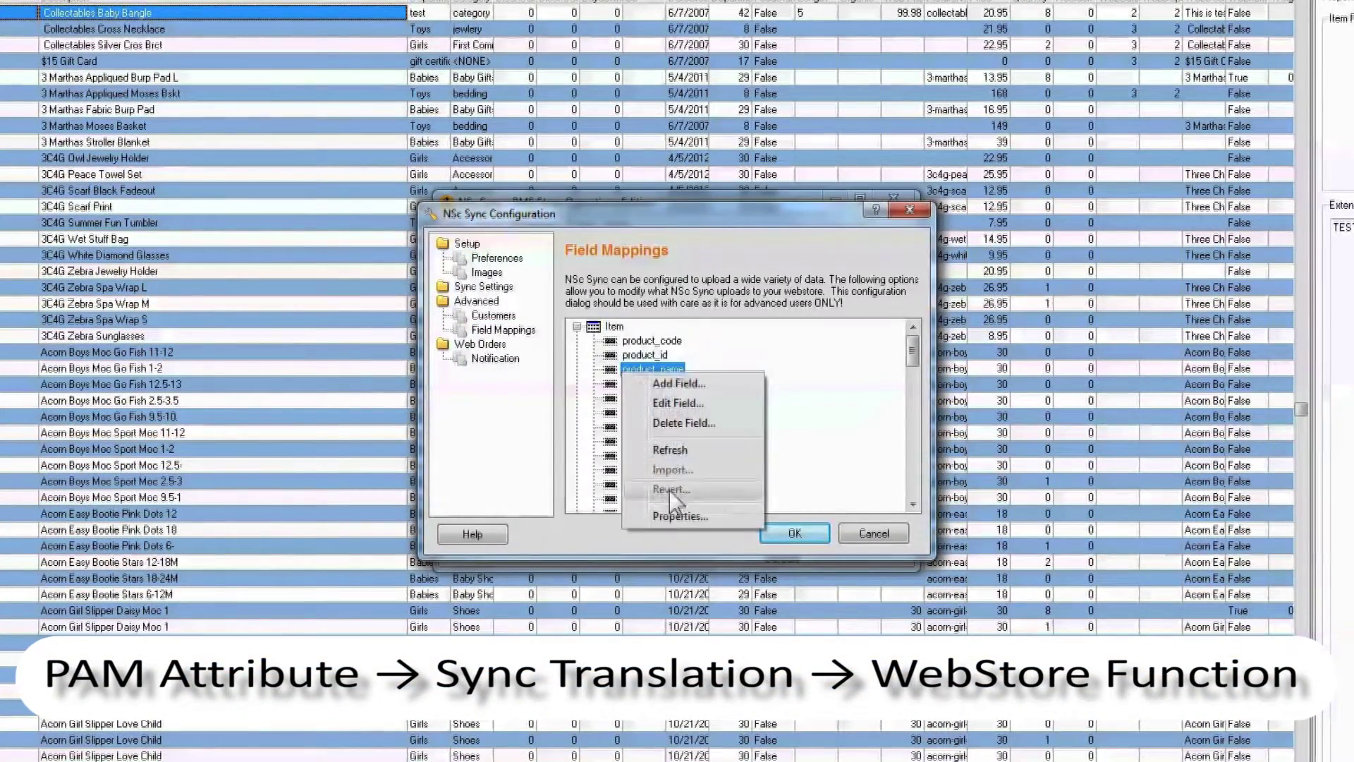
pyautogui.click(679, 519)
pyautogui.click(531, 498)
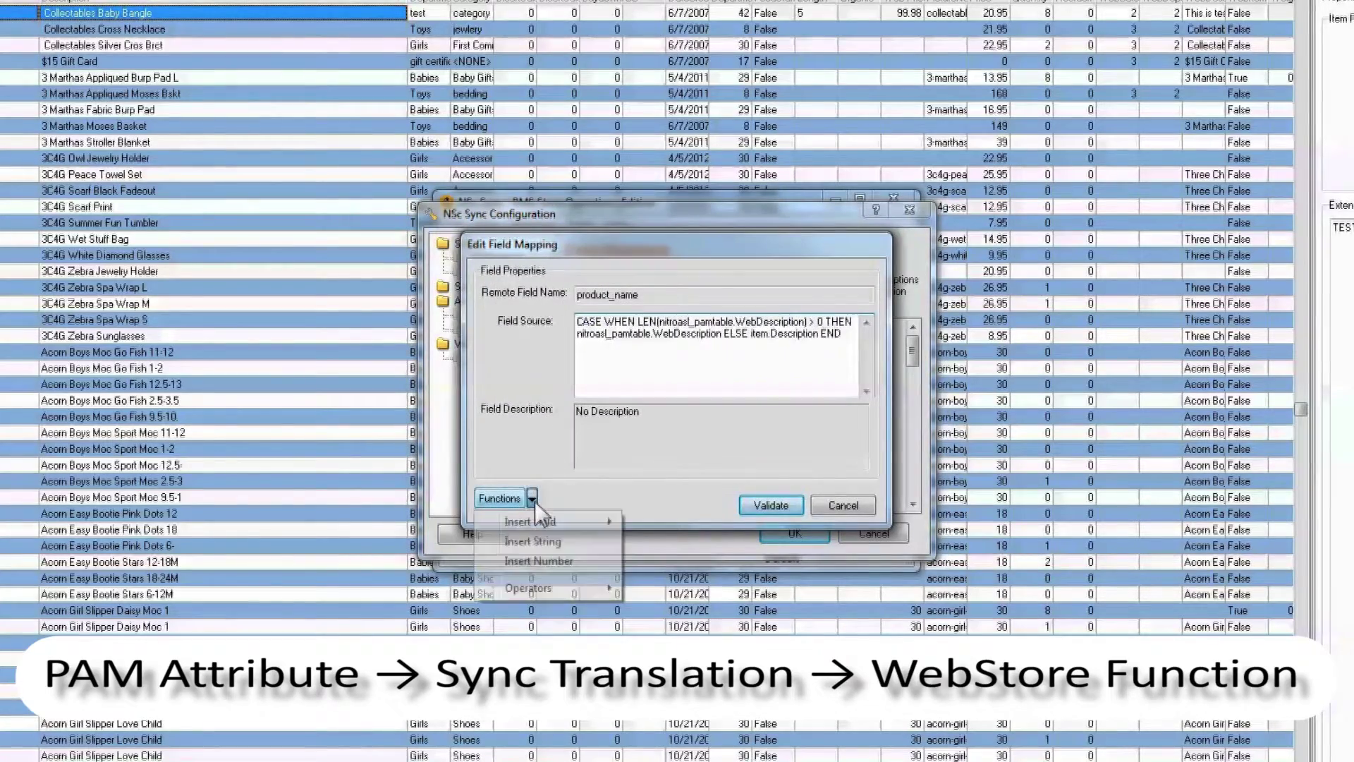
pyautogui.moveTo(553, 524)
pyautogui.click(850, 502)
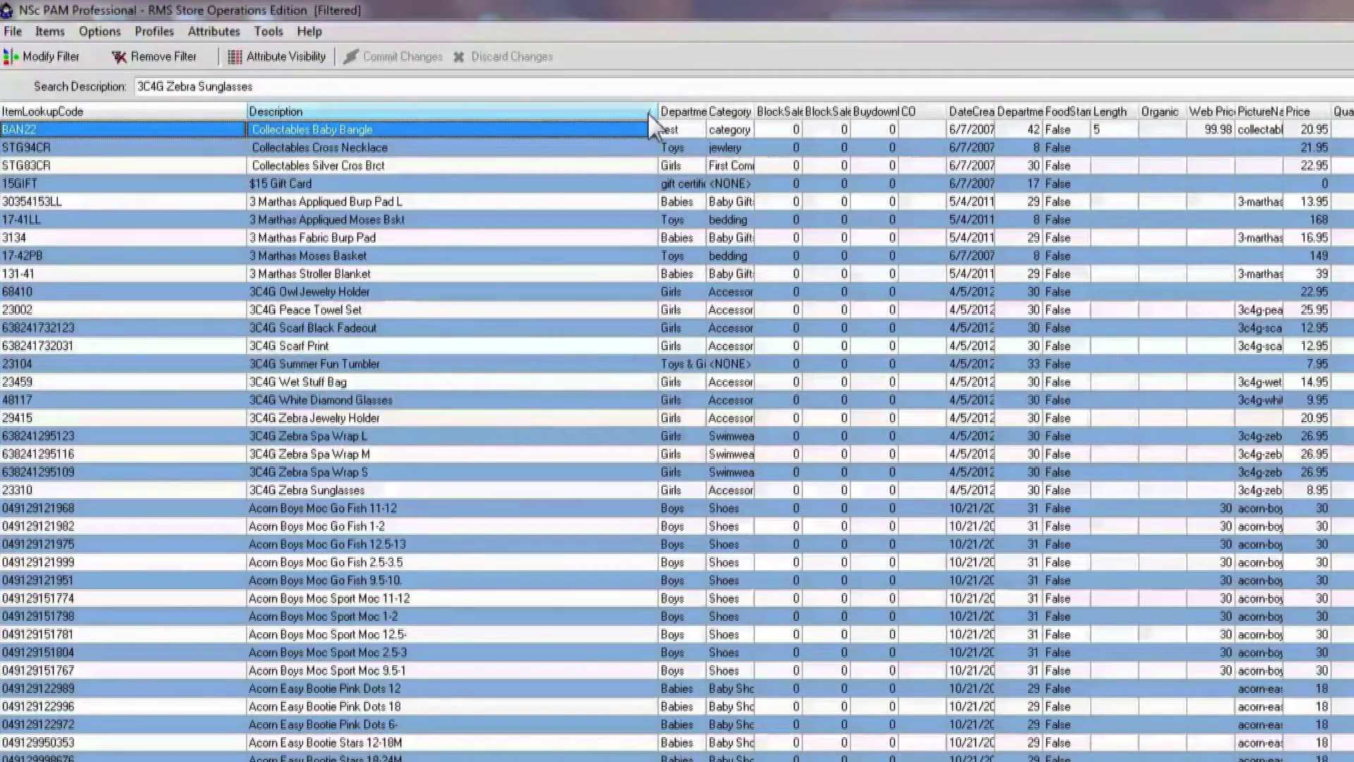
pyautogui.click(647, 112)
# Re-sort the item grid by several columns, ending with it sorted by Description
pyautogui.click(648, 113)
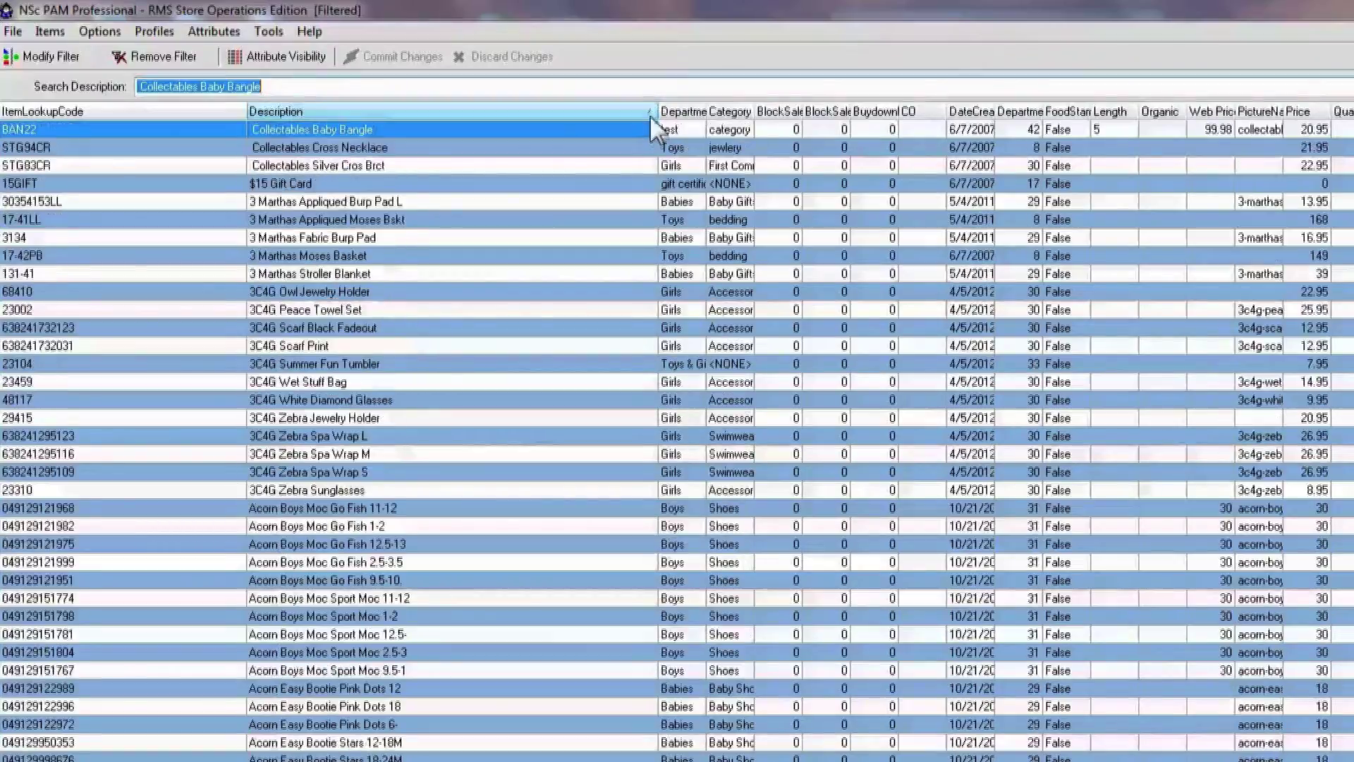
pyautogui.click(650, 115)
pyautogui.click(667, 118)
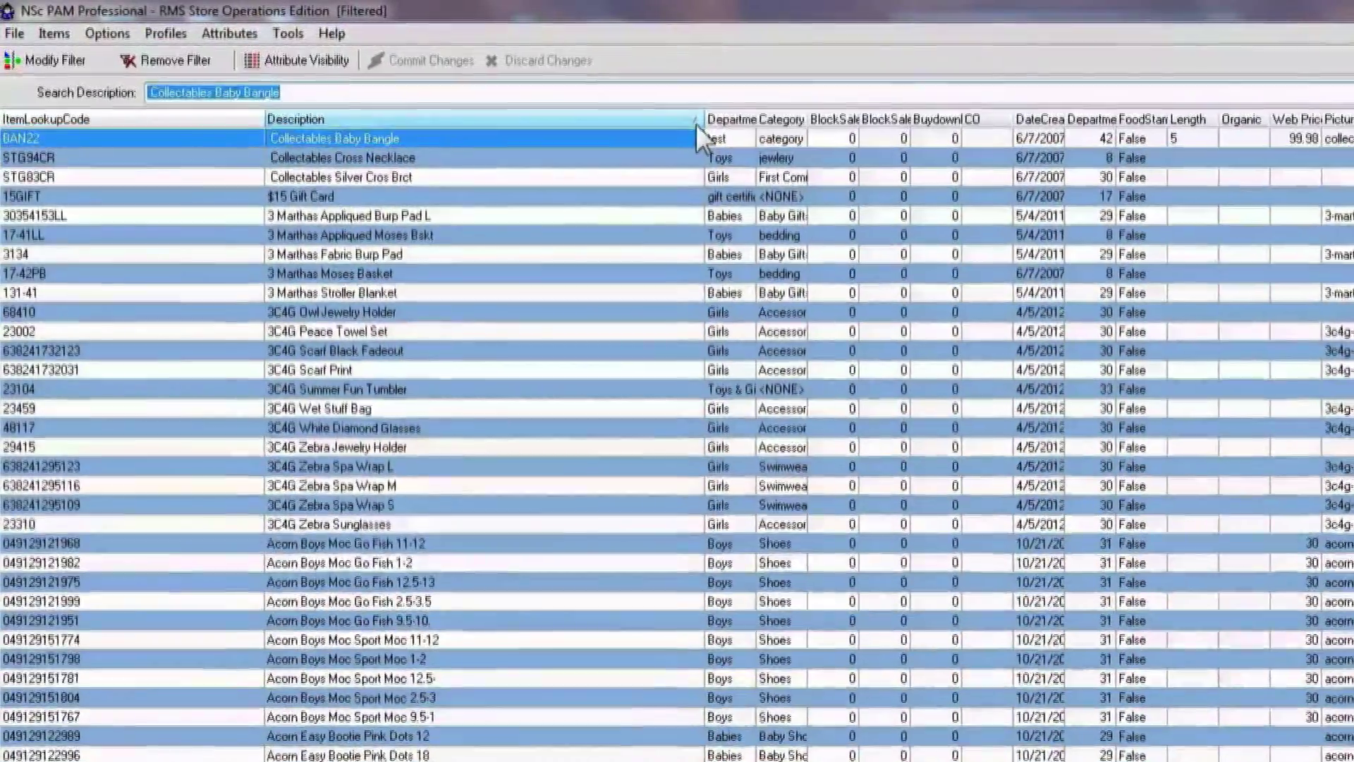
pyautogui.click(668, 119)
pyautogui.click(724, 127)
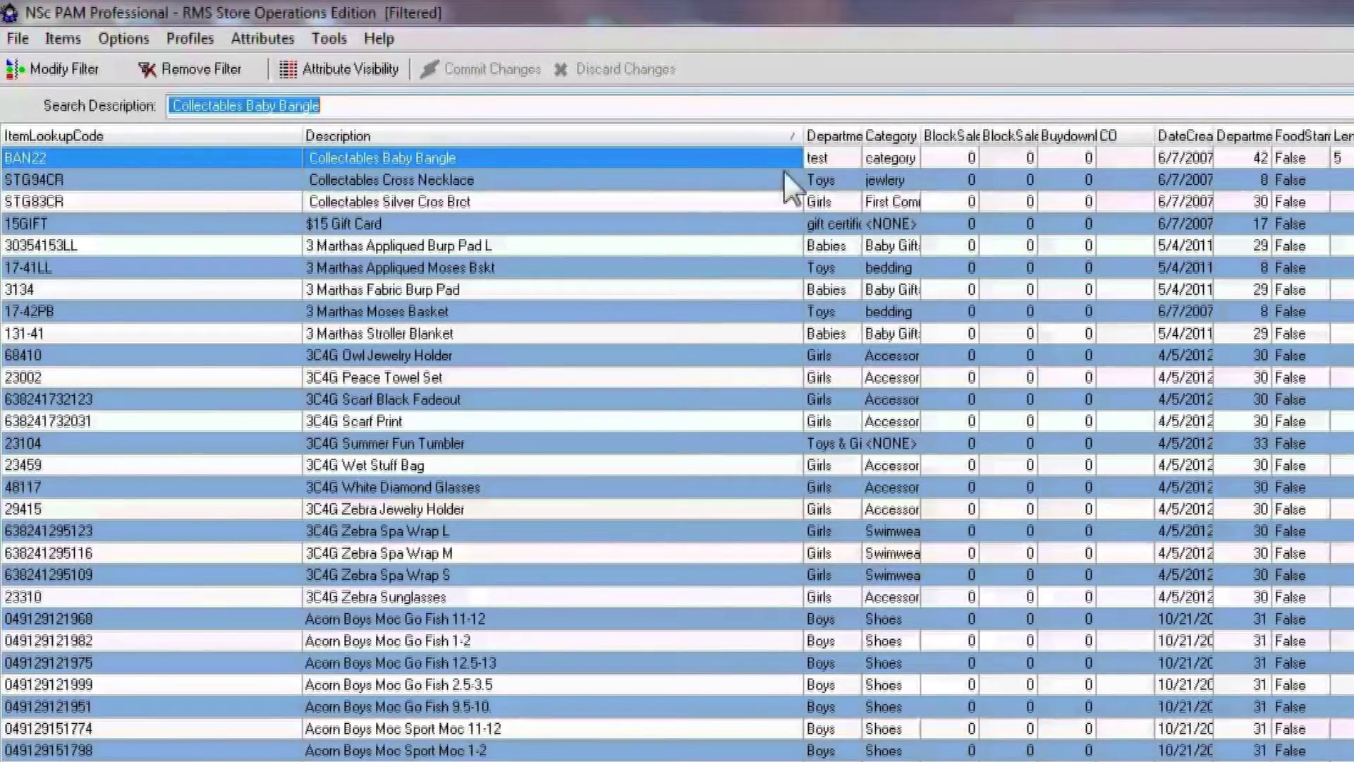
pyautogui.click(992, 134)
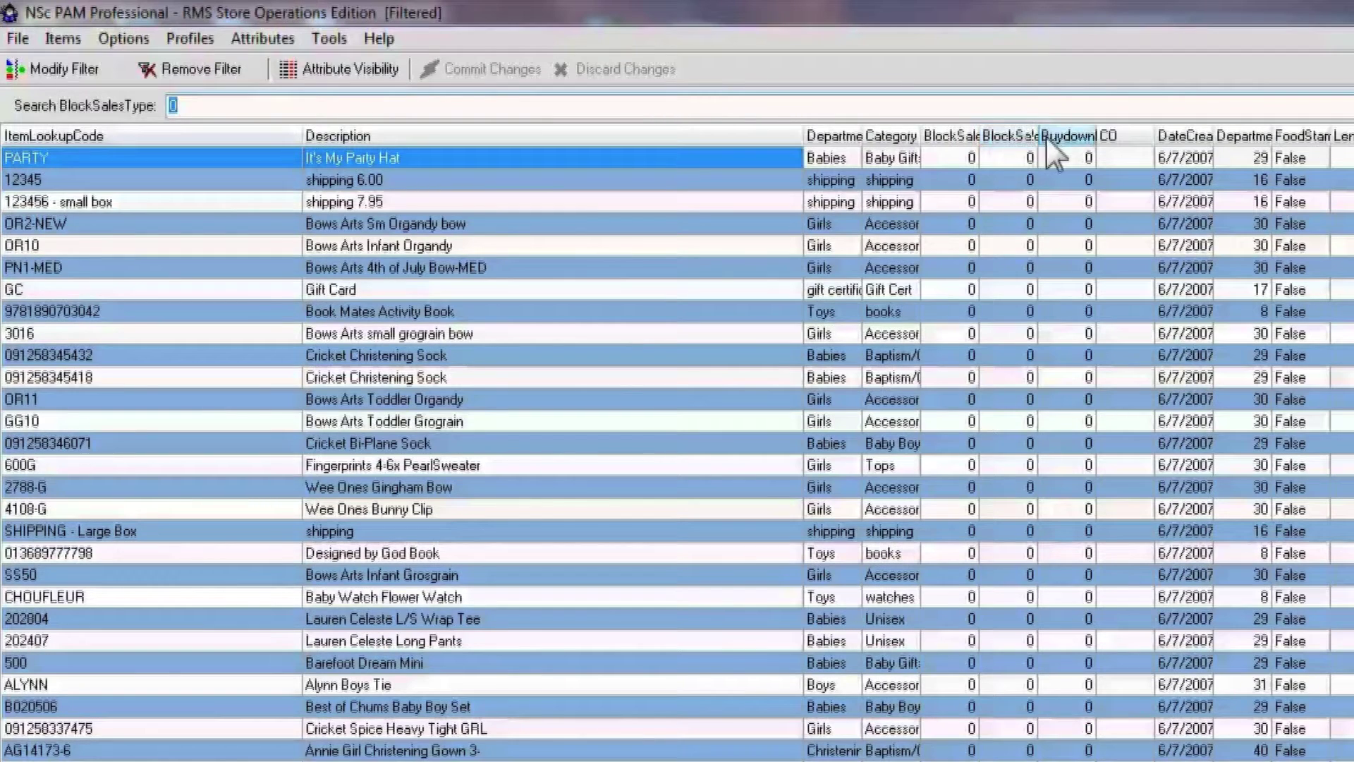
pyautogui.click(1052, 137)
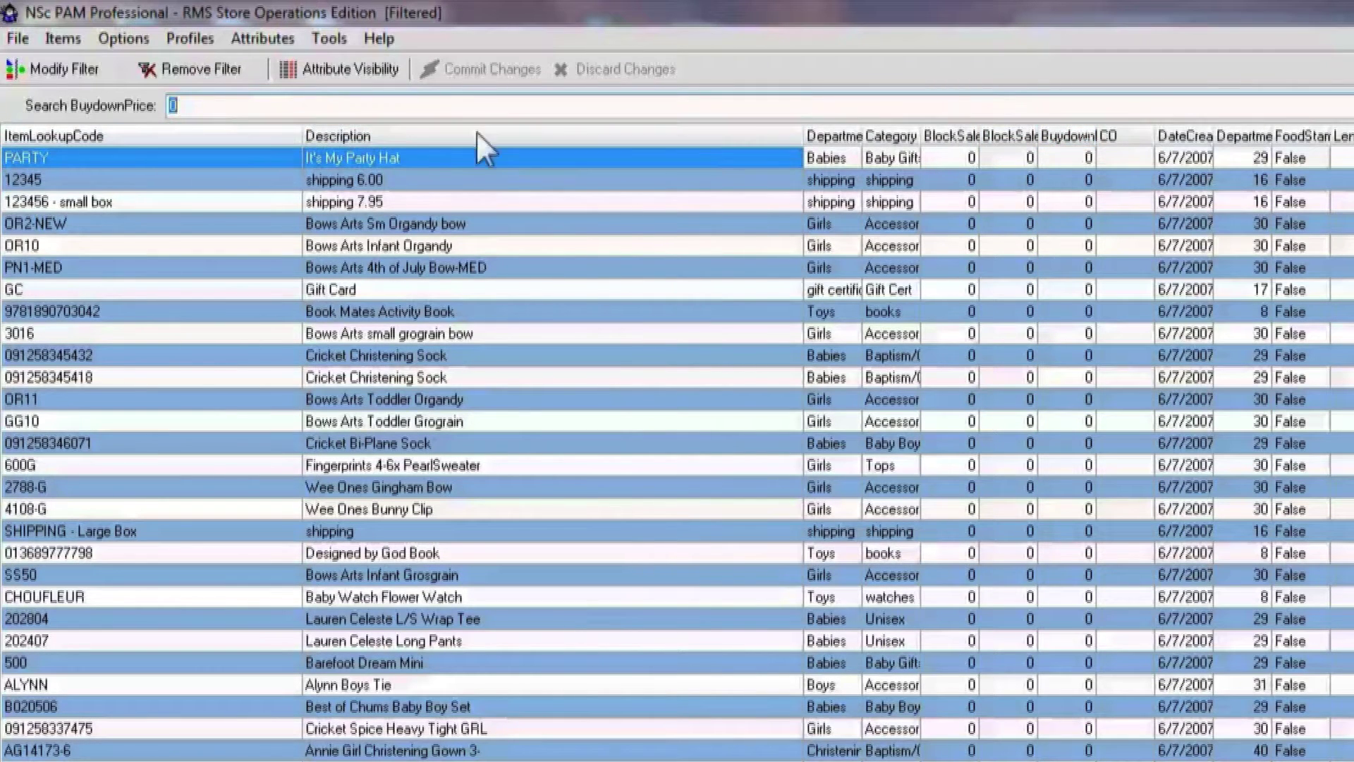
pyautogui.click(1125, 136)
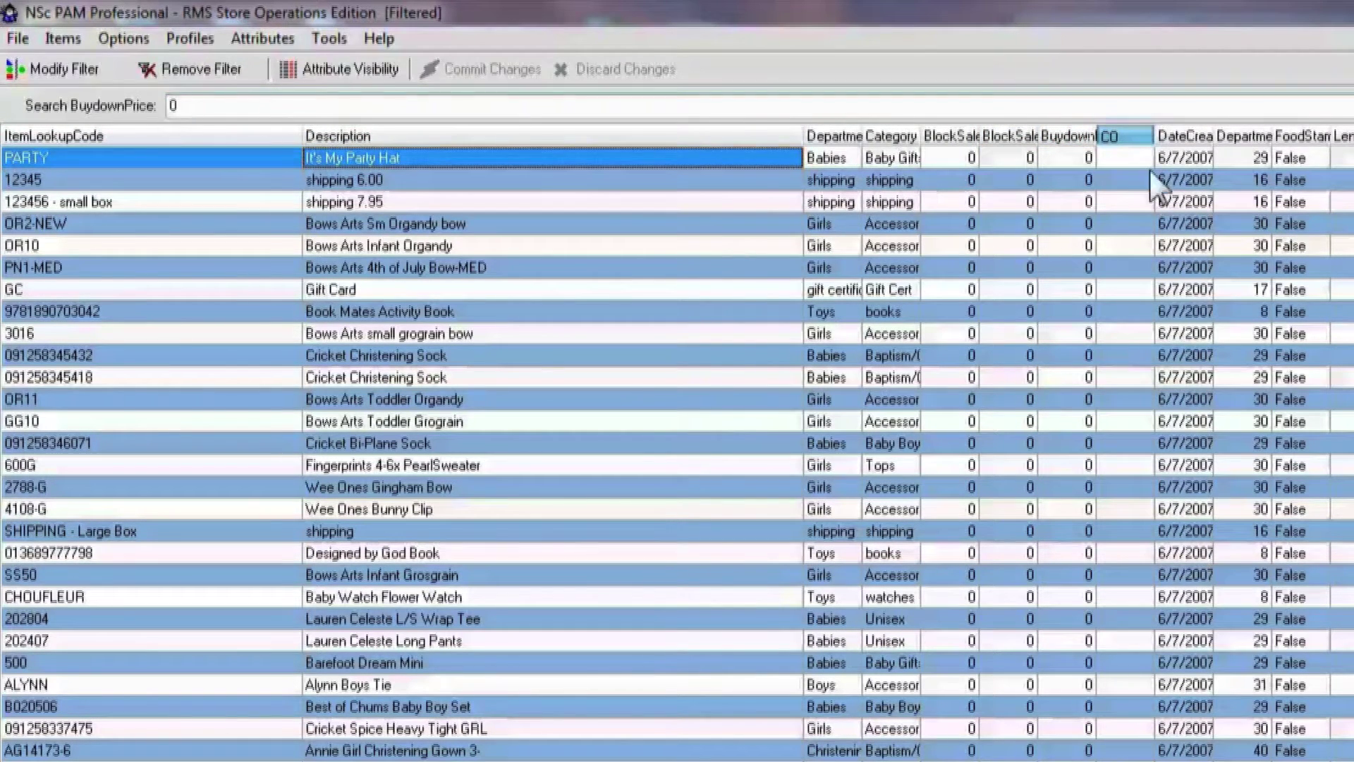
pyautogui.click(1190, 136)
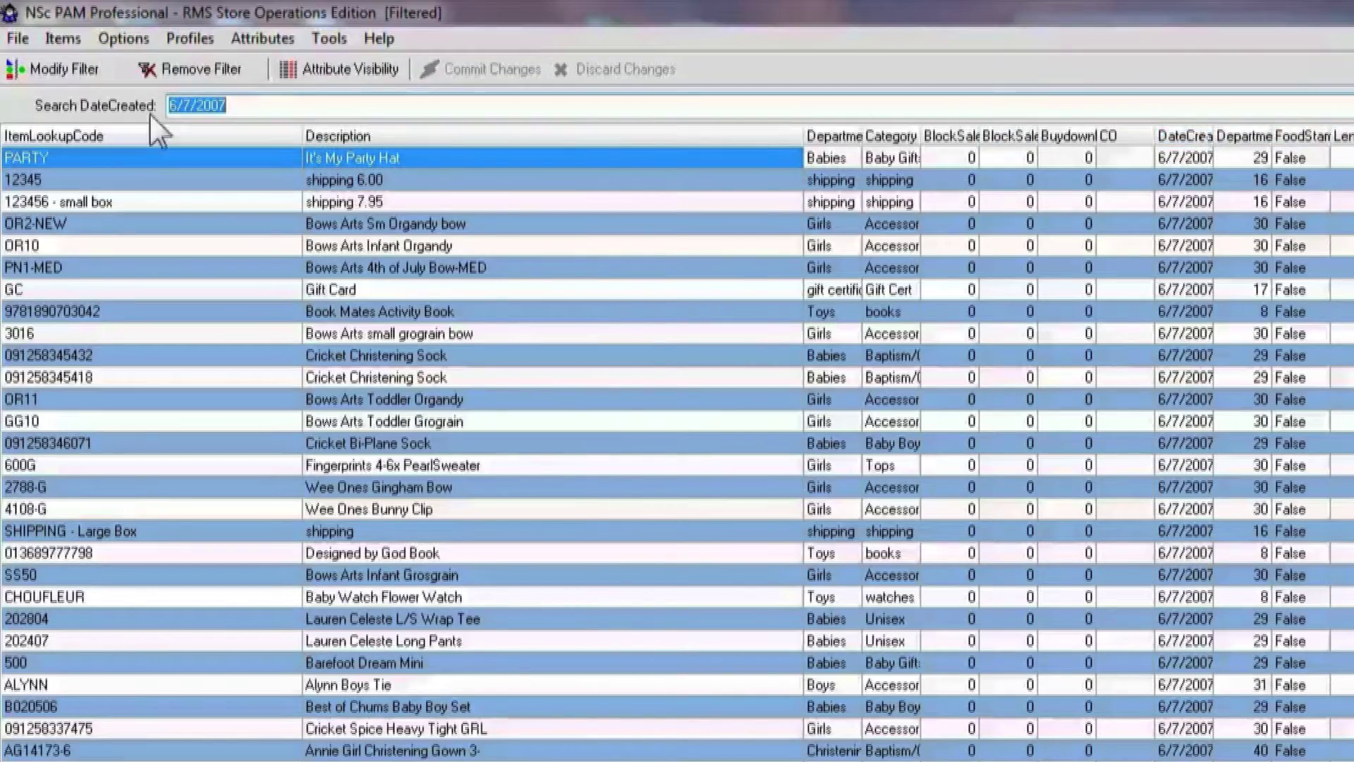
pyautogui.click(431, 134)
# Replace the description search text with 'aco' and narrow the ItemLookupCode column
pyautogui.click(350, 104)
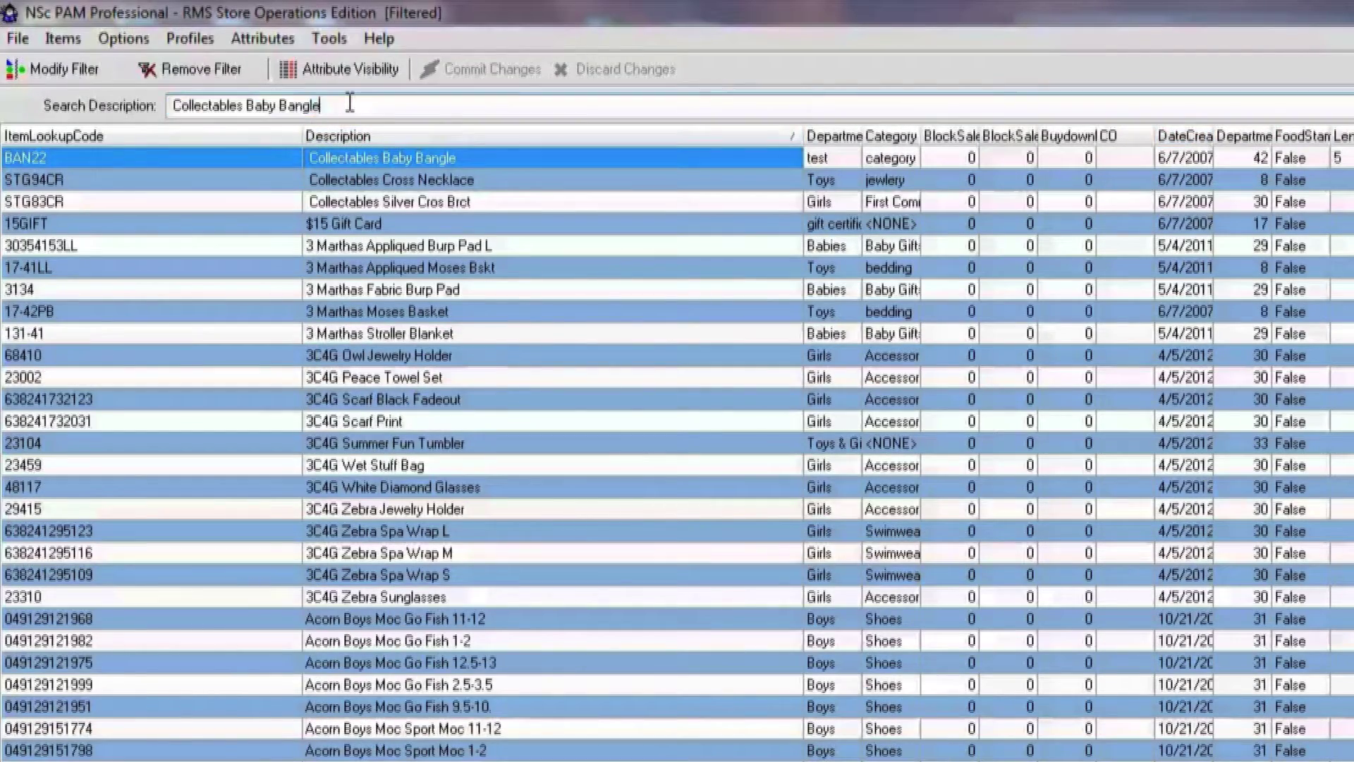
pyautogui.moveTo(350, 104); pyautogui.dragTo(176, 93)
pyautogui.write('acorn')
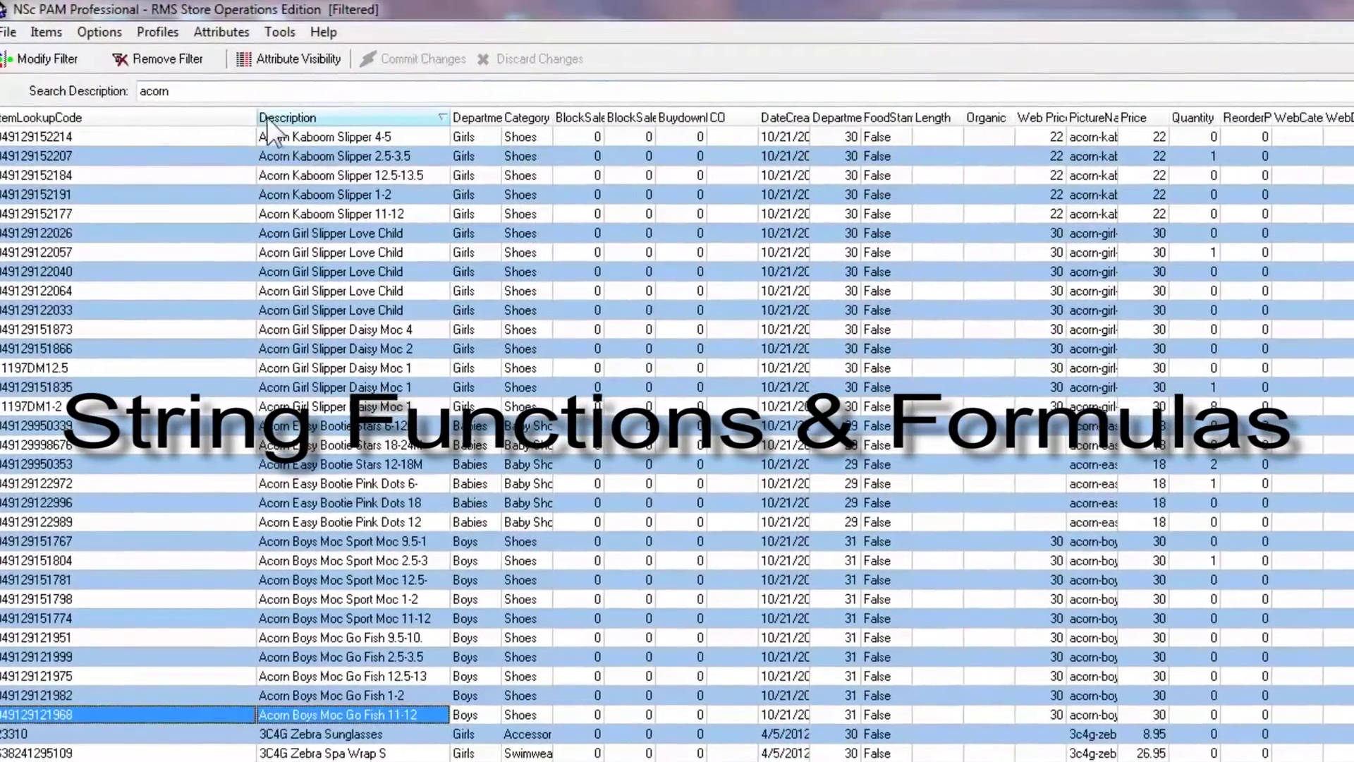
pyautogui.moveTo(260, 117); pyautogui.dragTo(115, 116)
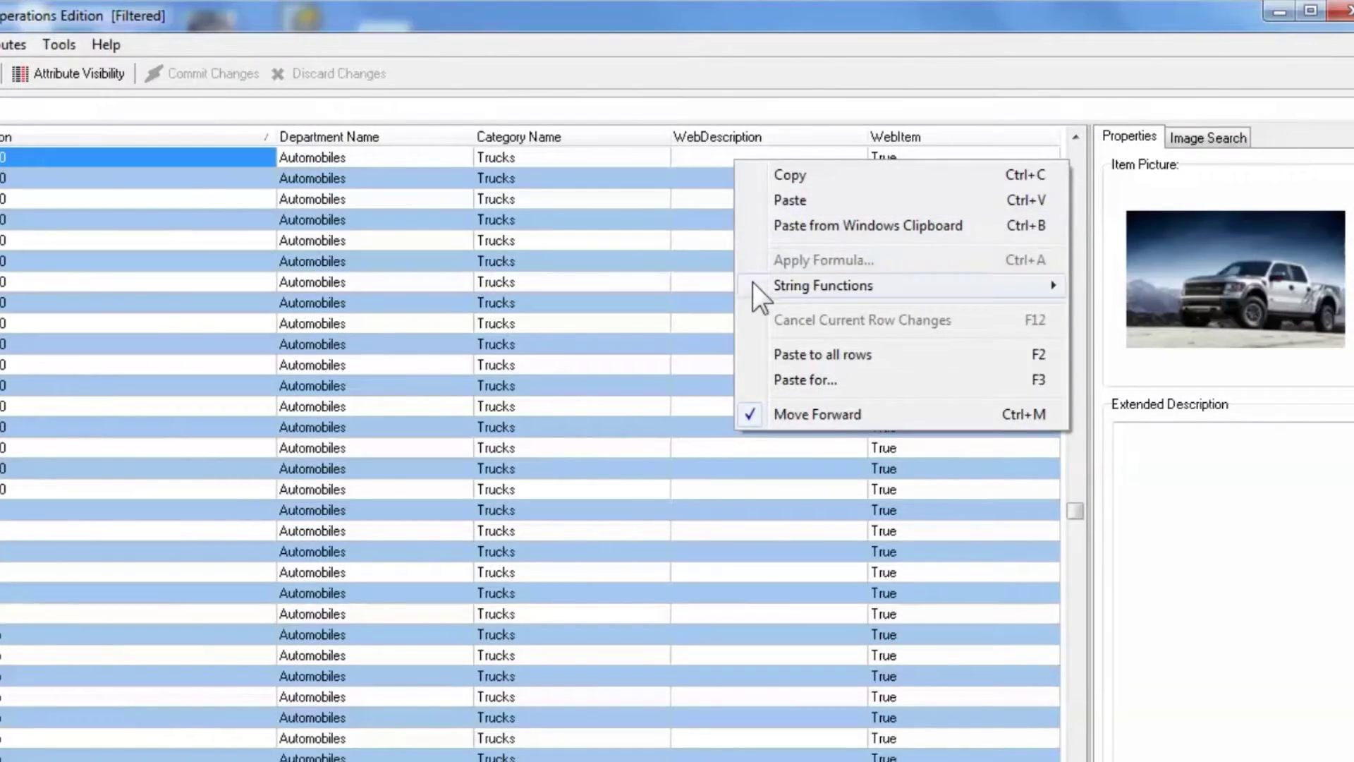
# Go through WebDescription String Functions: Assign Values, Insert Text Before, Insert Text After, Replace Text
pyautogui.moveTo(755, 289)
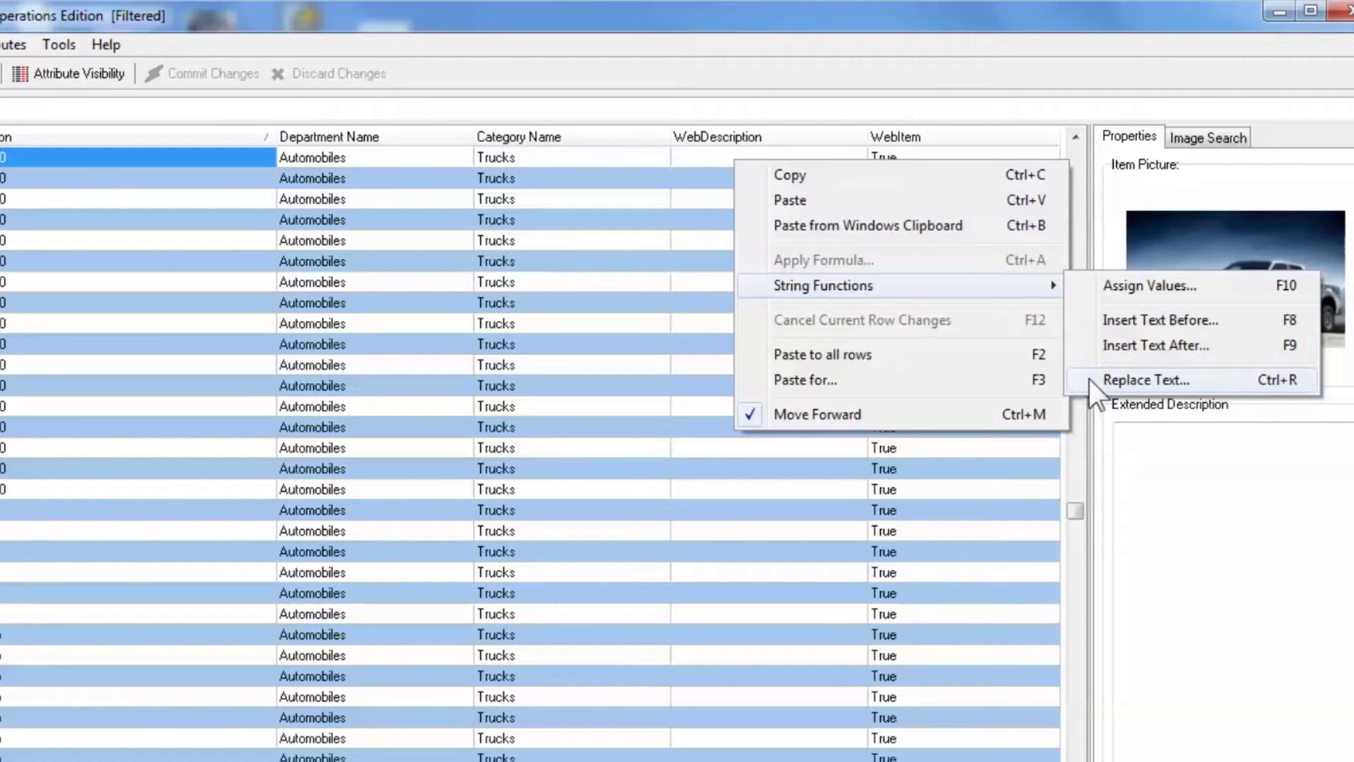
pyautogui.click(1092, 290)
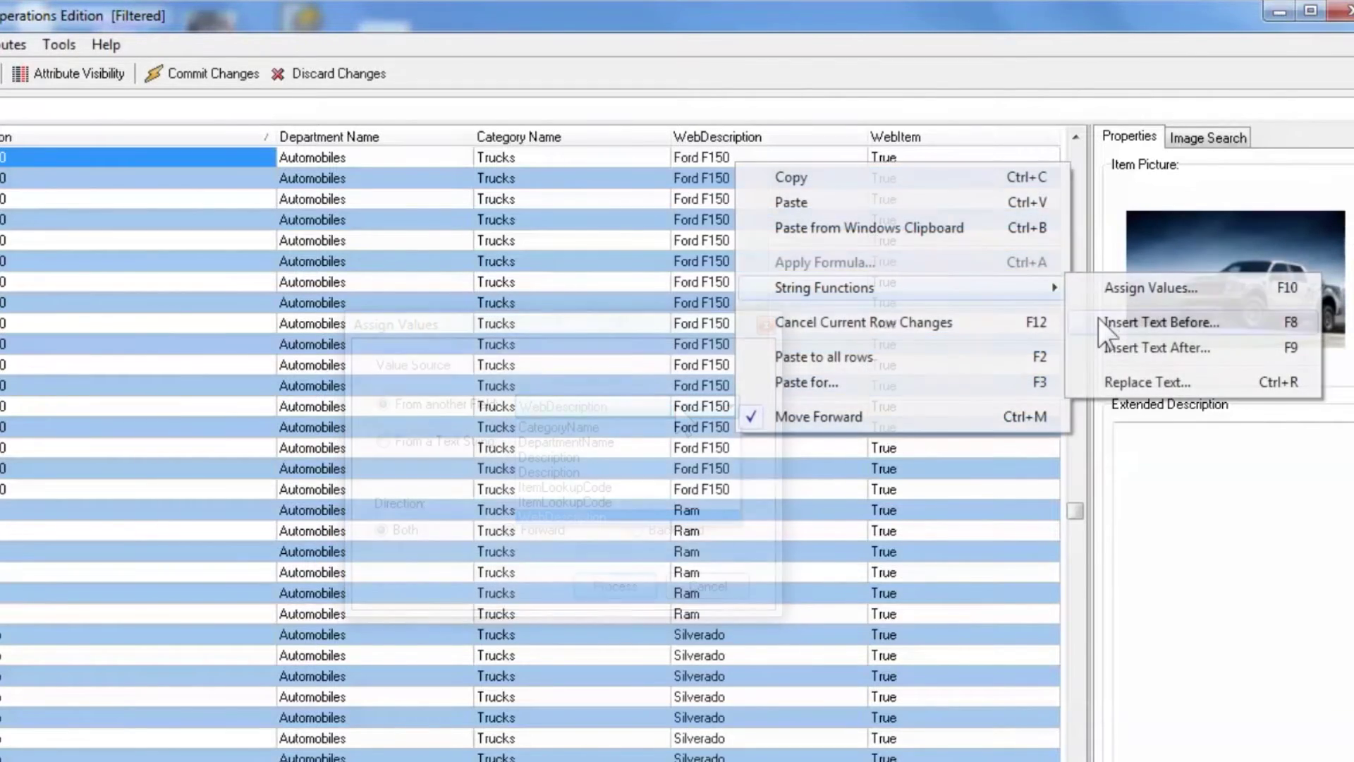
pyautogui.click(1098, 319)
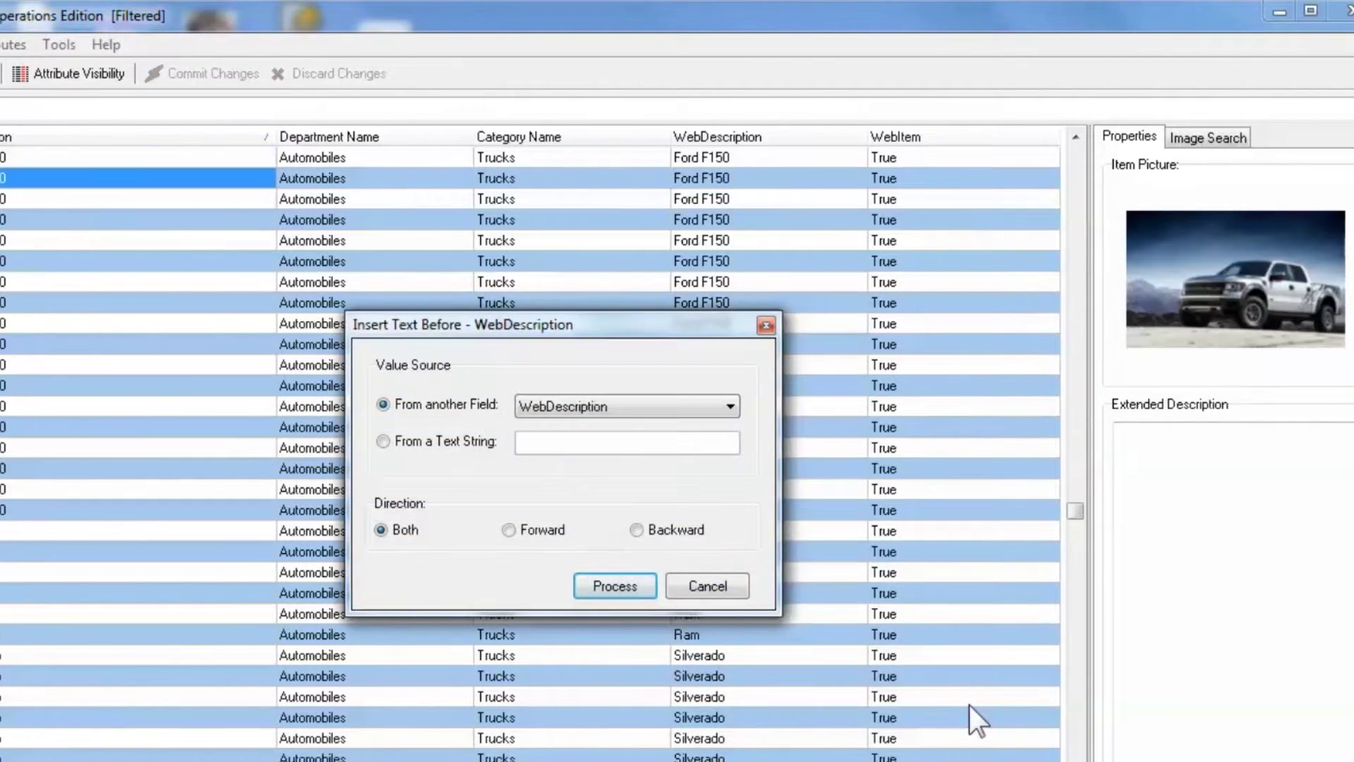
pyautogui.click(1141, 341)
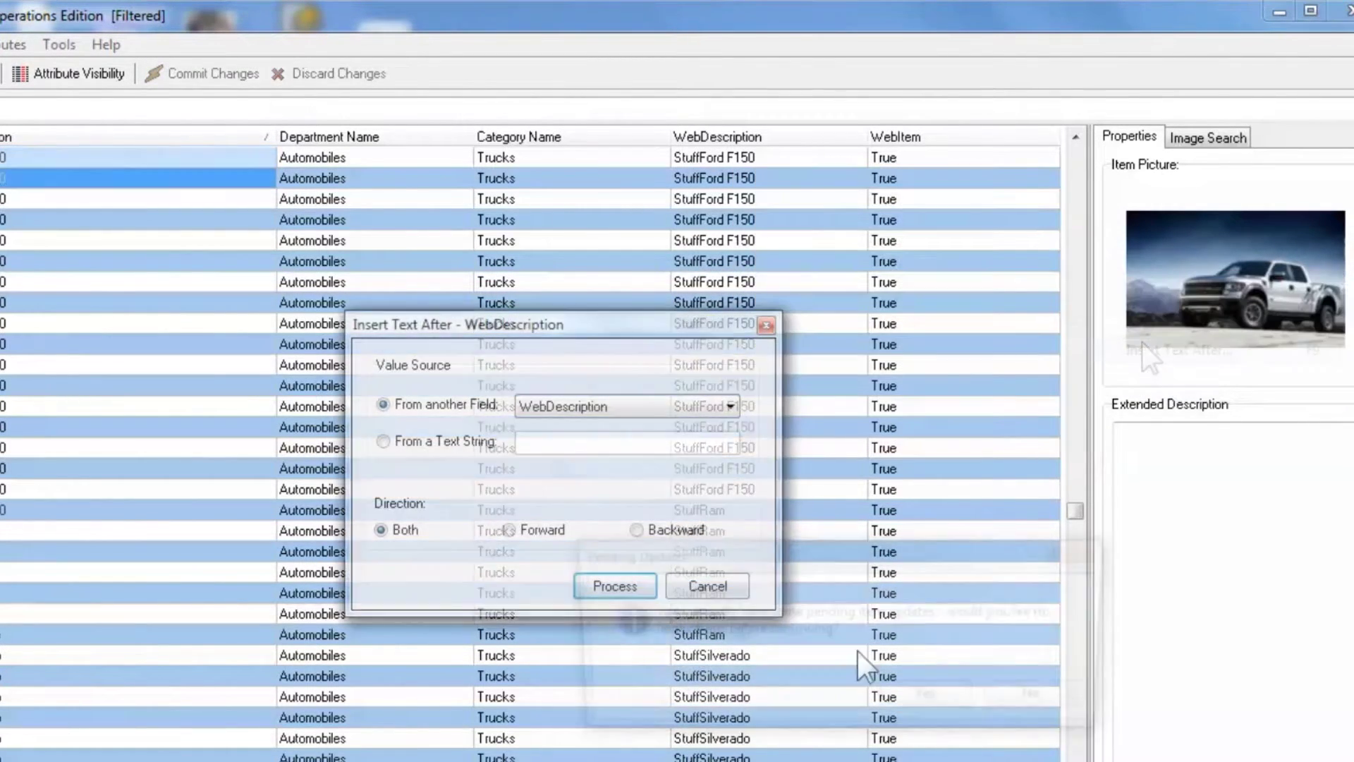
pyautogui.click(383, 441)
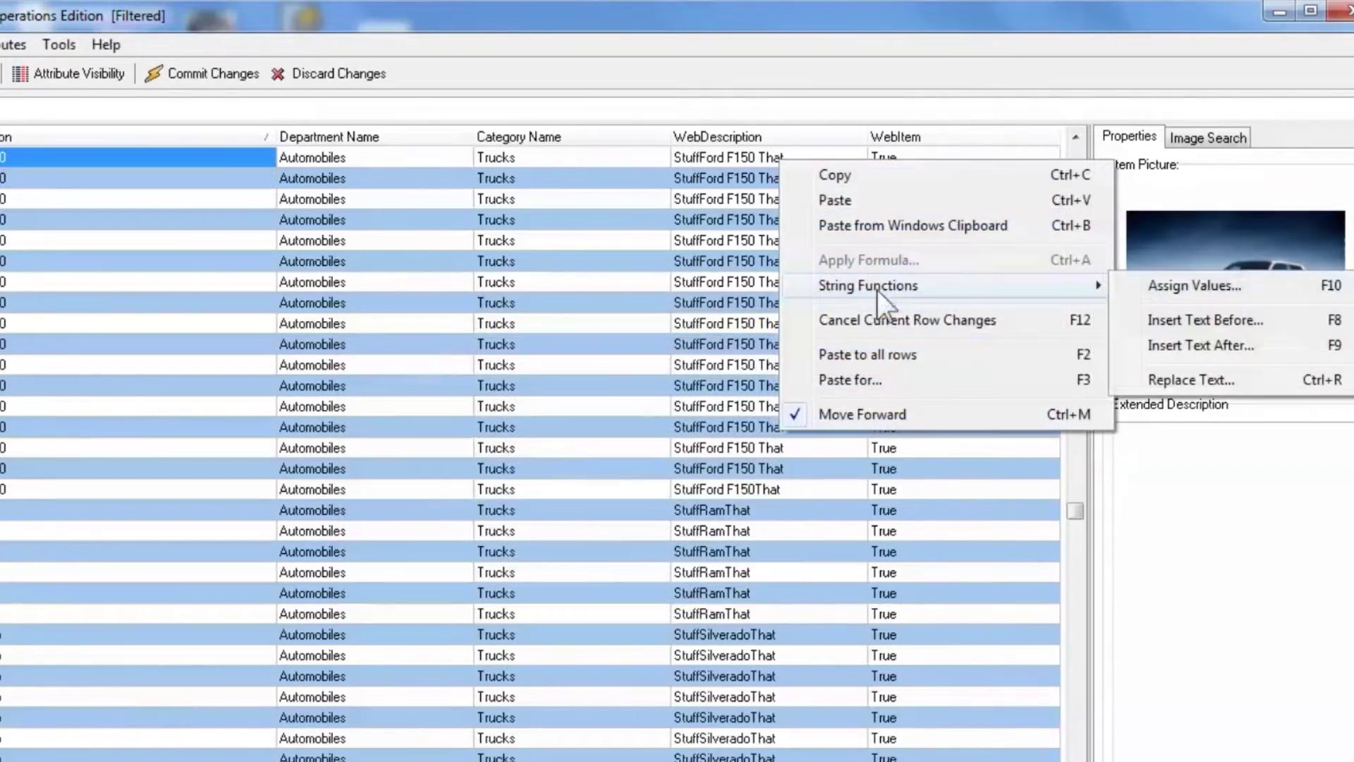
pyautogui.click(1145, 384)
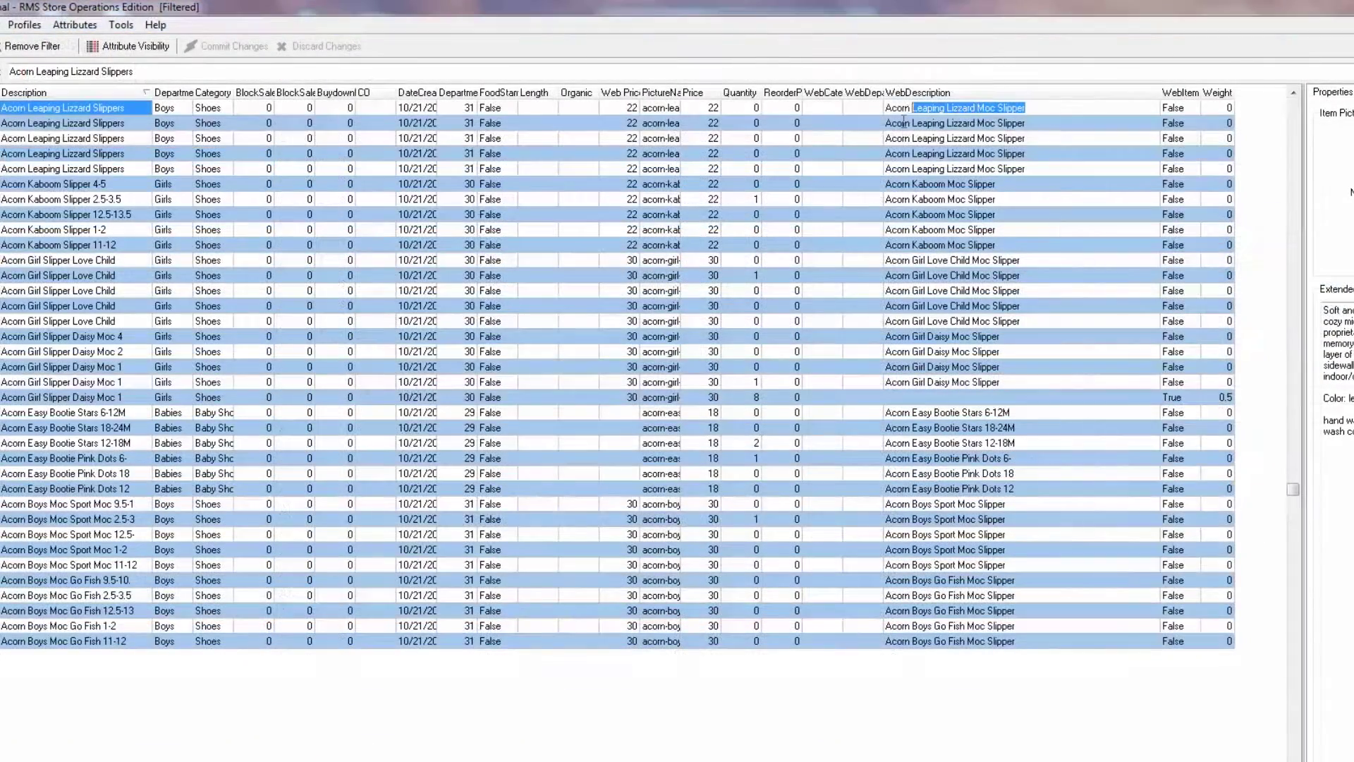
# Clear the first WebDescription and paste the blank value to all 36 rows
pyautogui.press('Delete')
pyautogui.rightClick(916, 108)
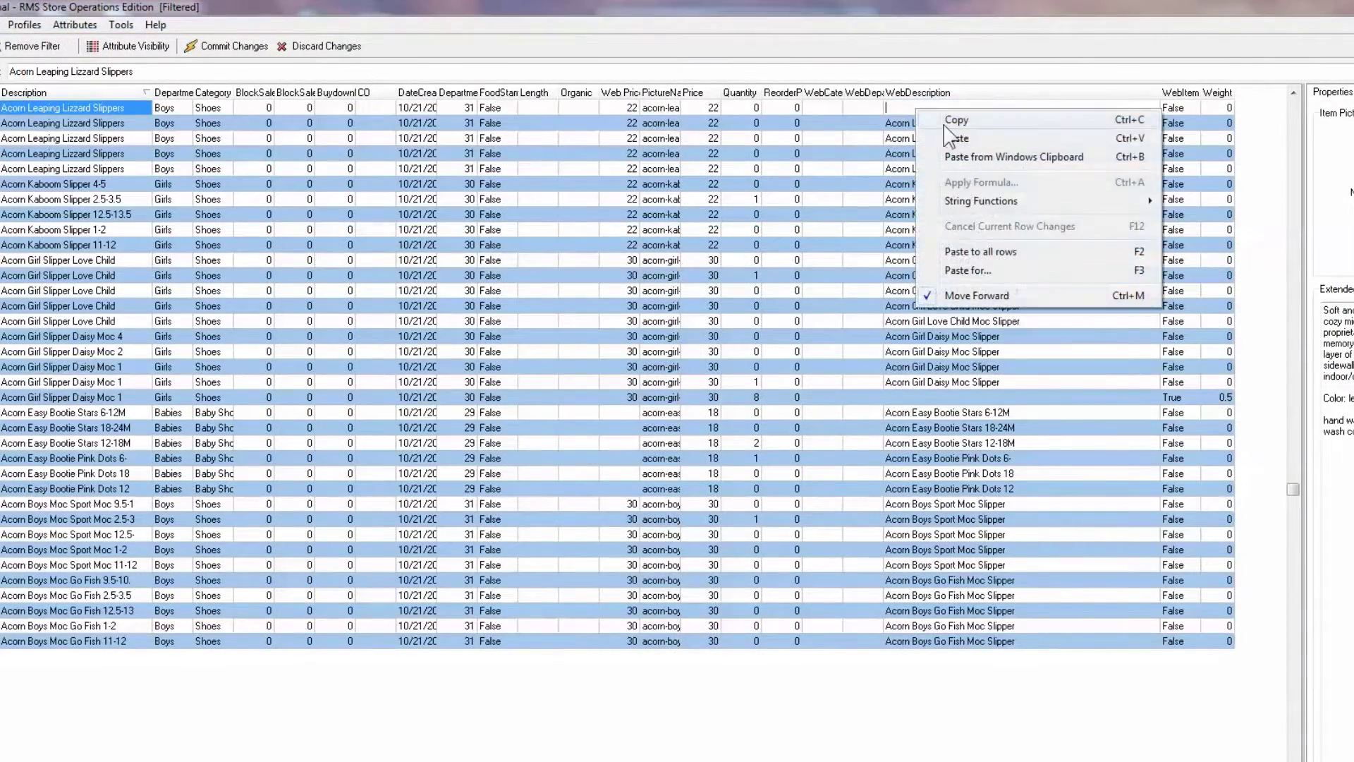
pyautogui.press('Escape')
pyautogui.rightClick(950, 112)
pyautogui.press('Escape')
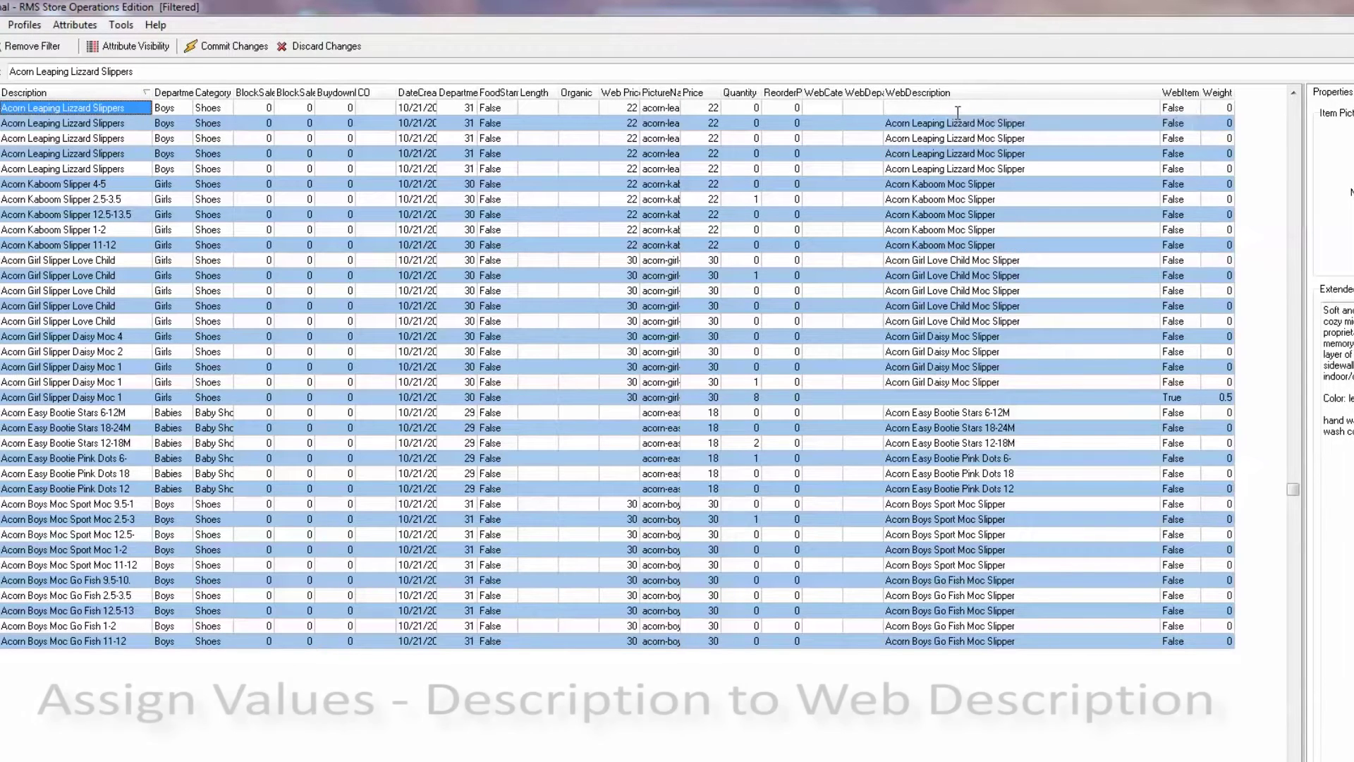
pyautogui.rightClick(956, 112)
pyautogui.click(1023, 258)
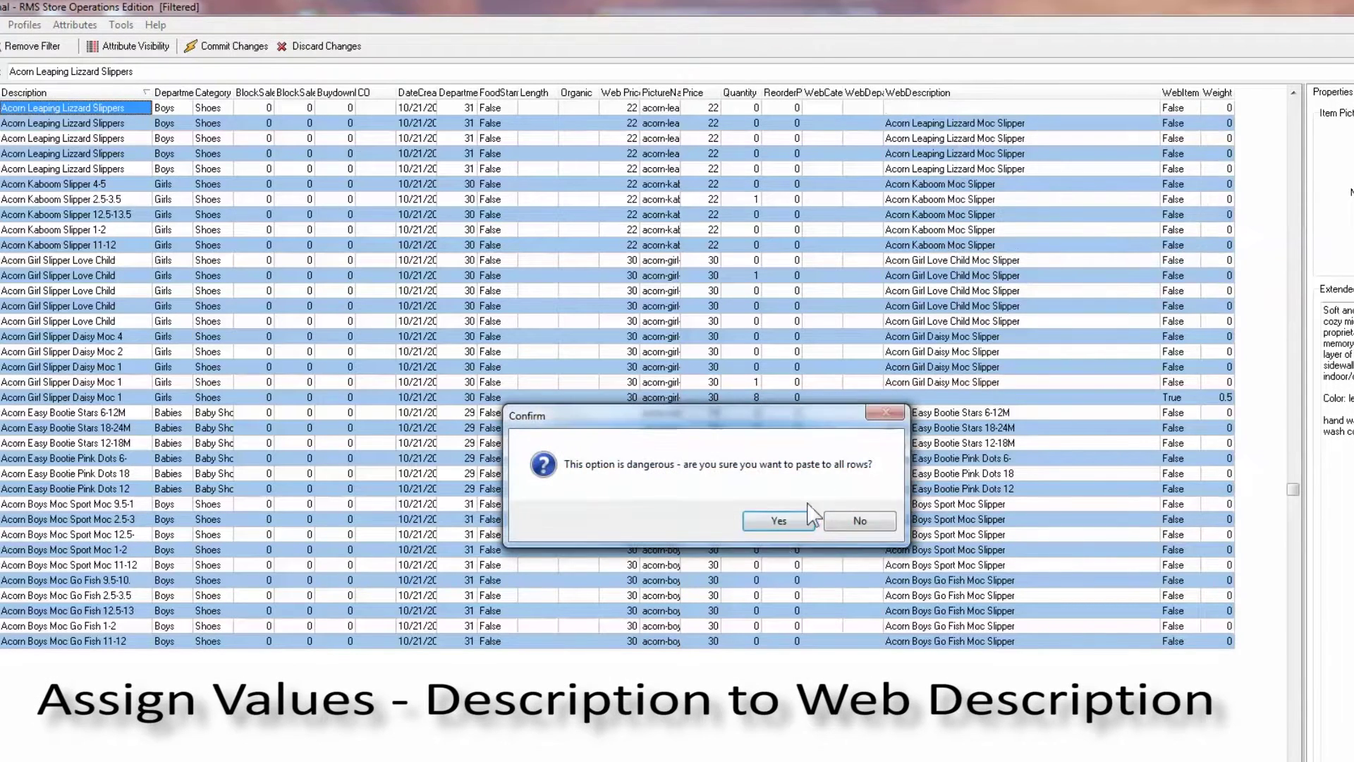
pyautogui.click(780, 525)
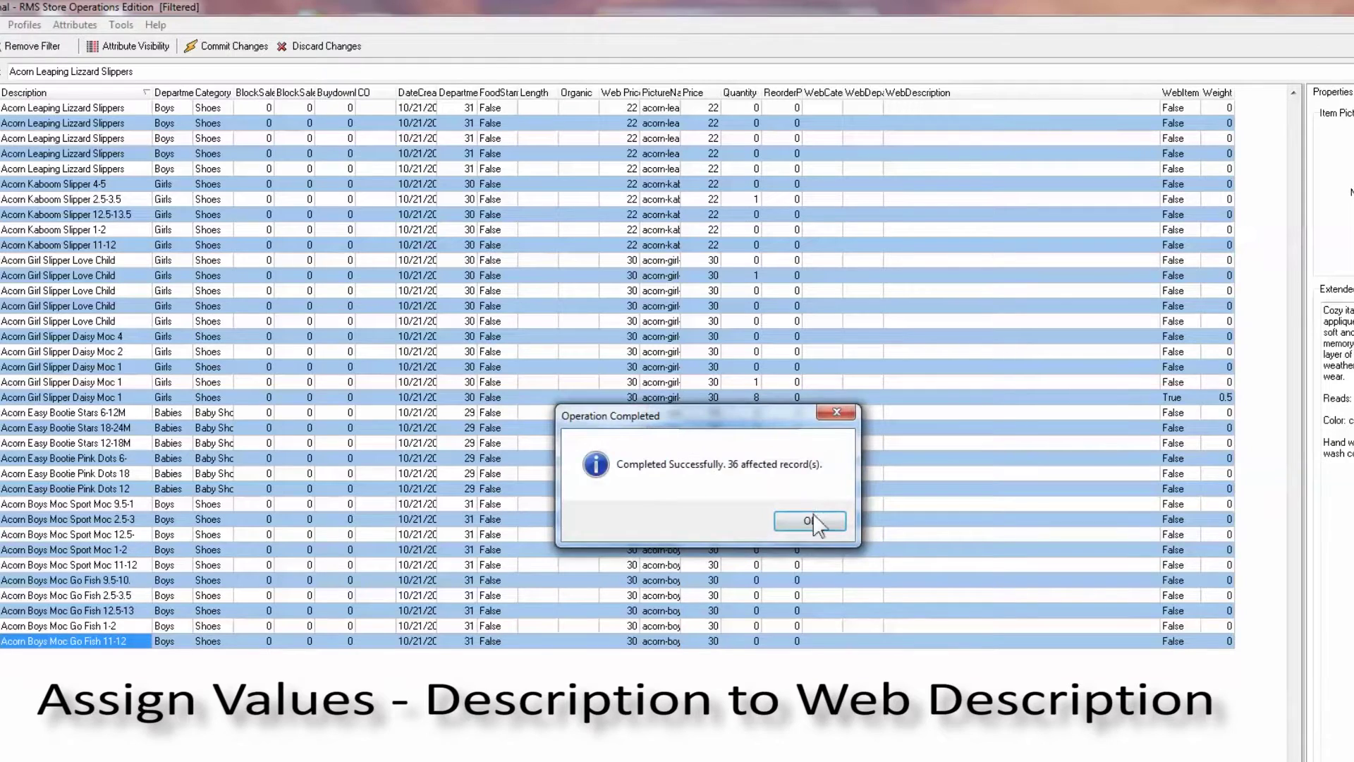
pyautogui.click(812, 520)
# Select the Acorn Kaboom Slipper rows and open Assign Values for WebDescription, applying pending updates
pyautogui.click(65, 113)
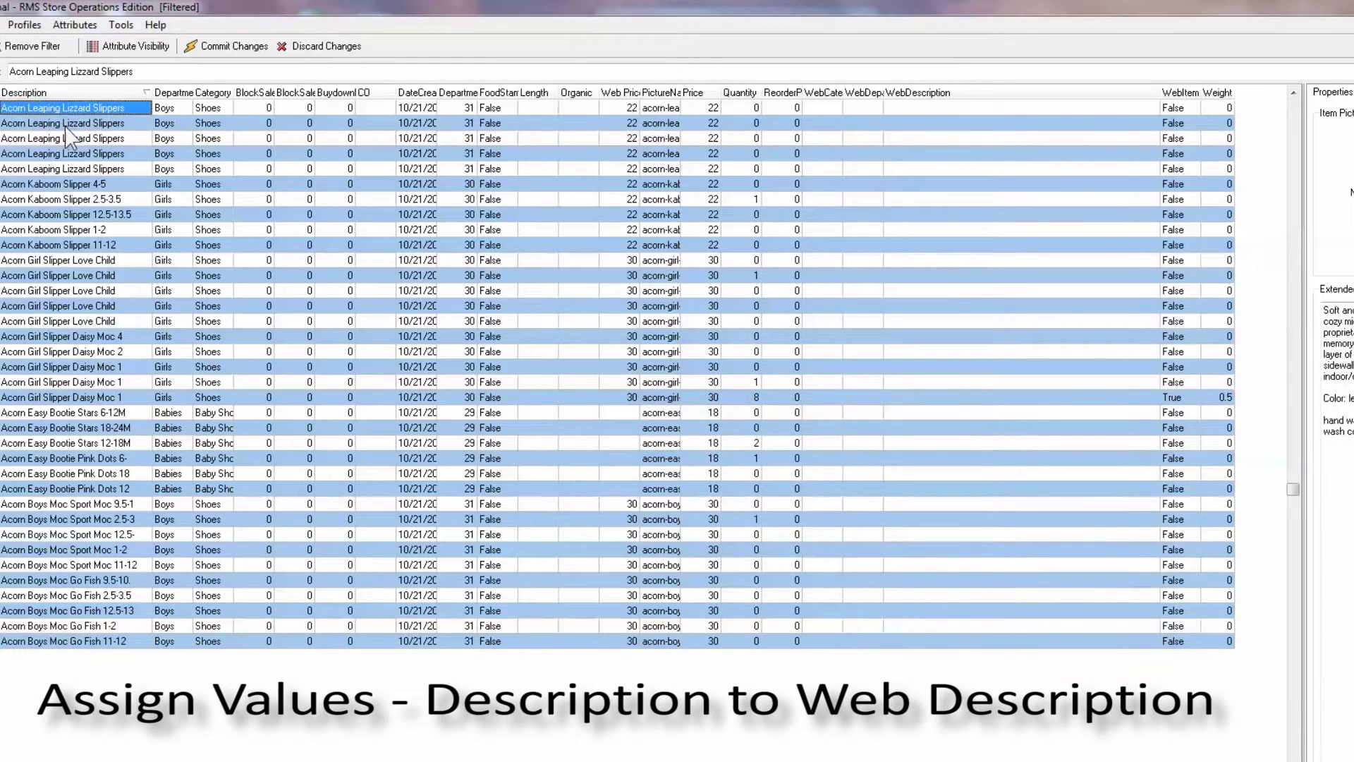
pyautogui.click(67, 185)
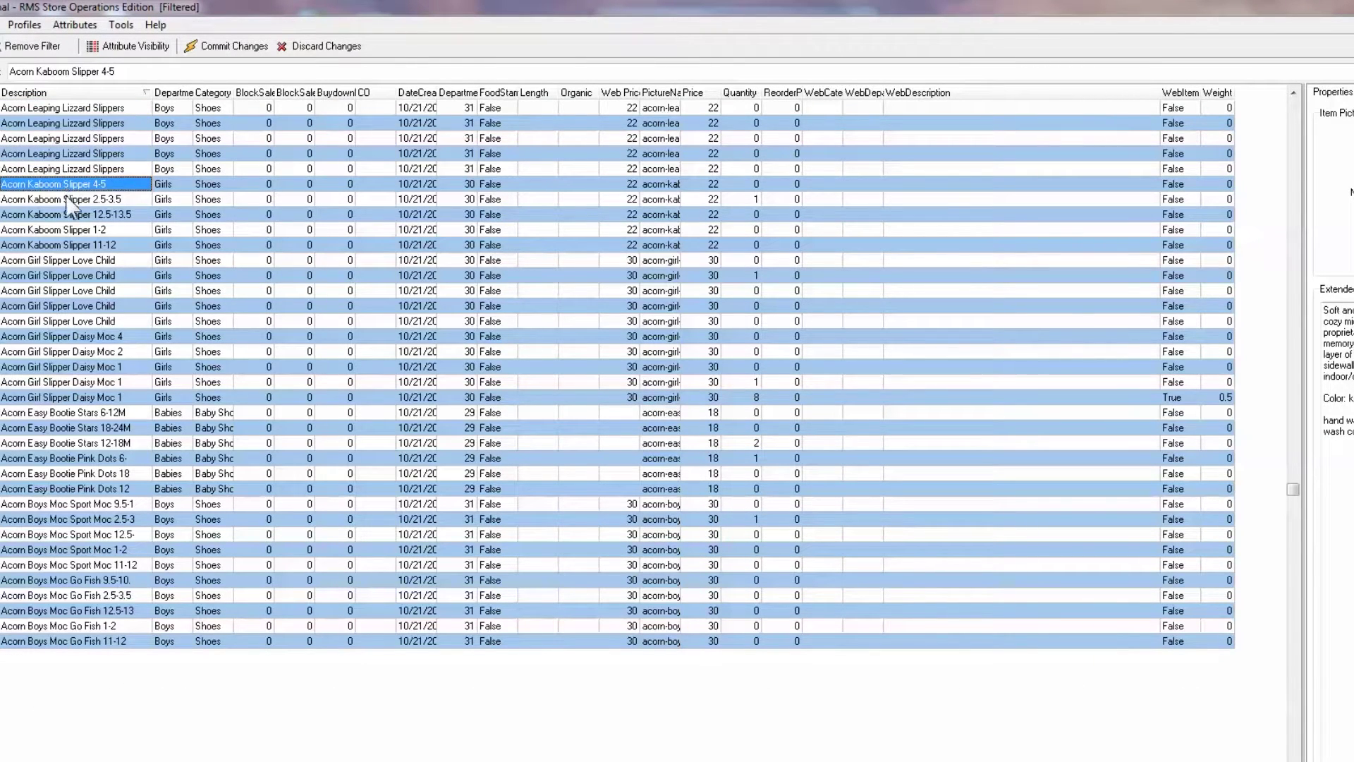
pyautogui.click(67, 199)
pyautogui.click(988, 107)
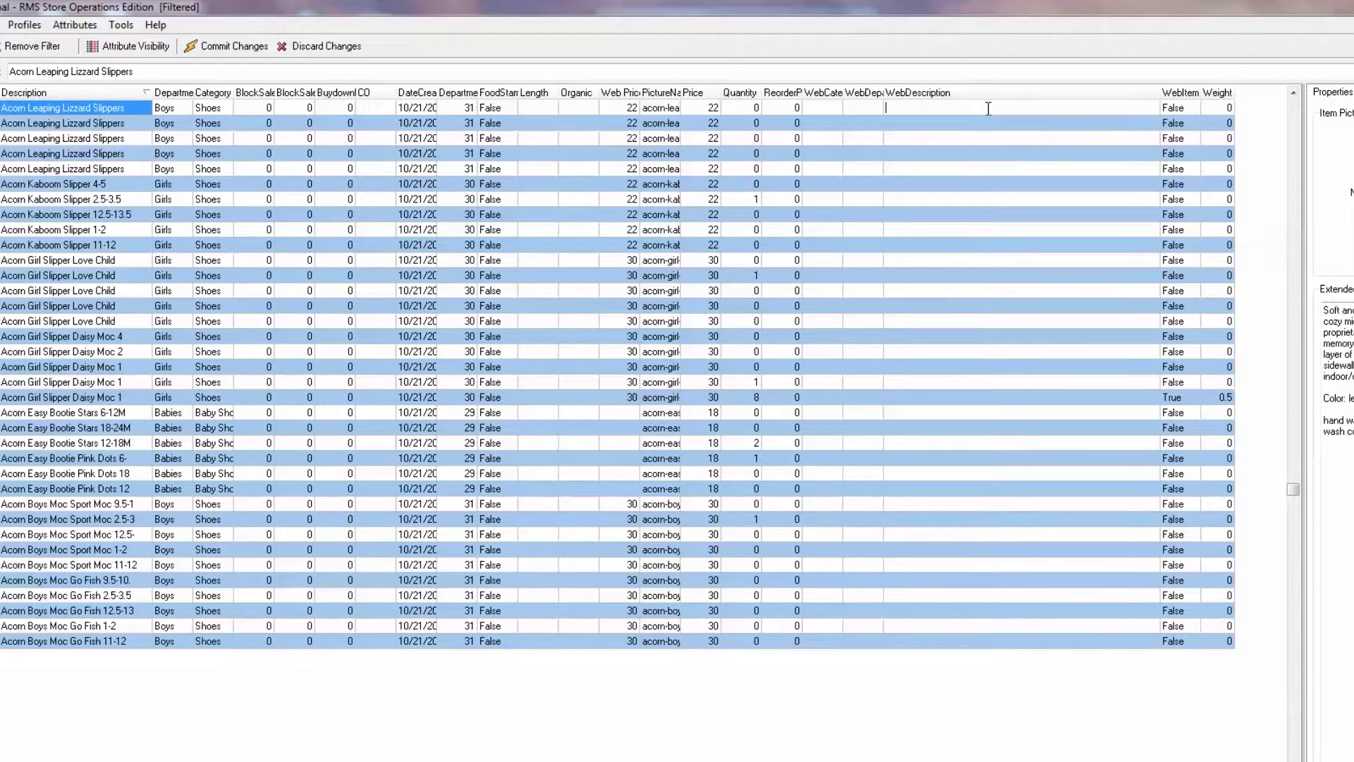
pyautogui.rightClick(947, 109)
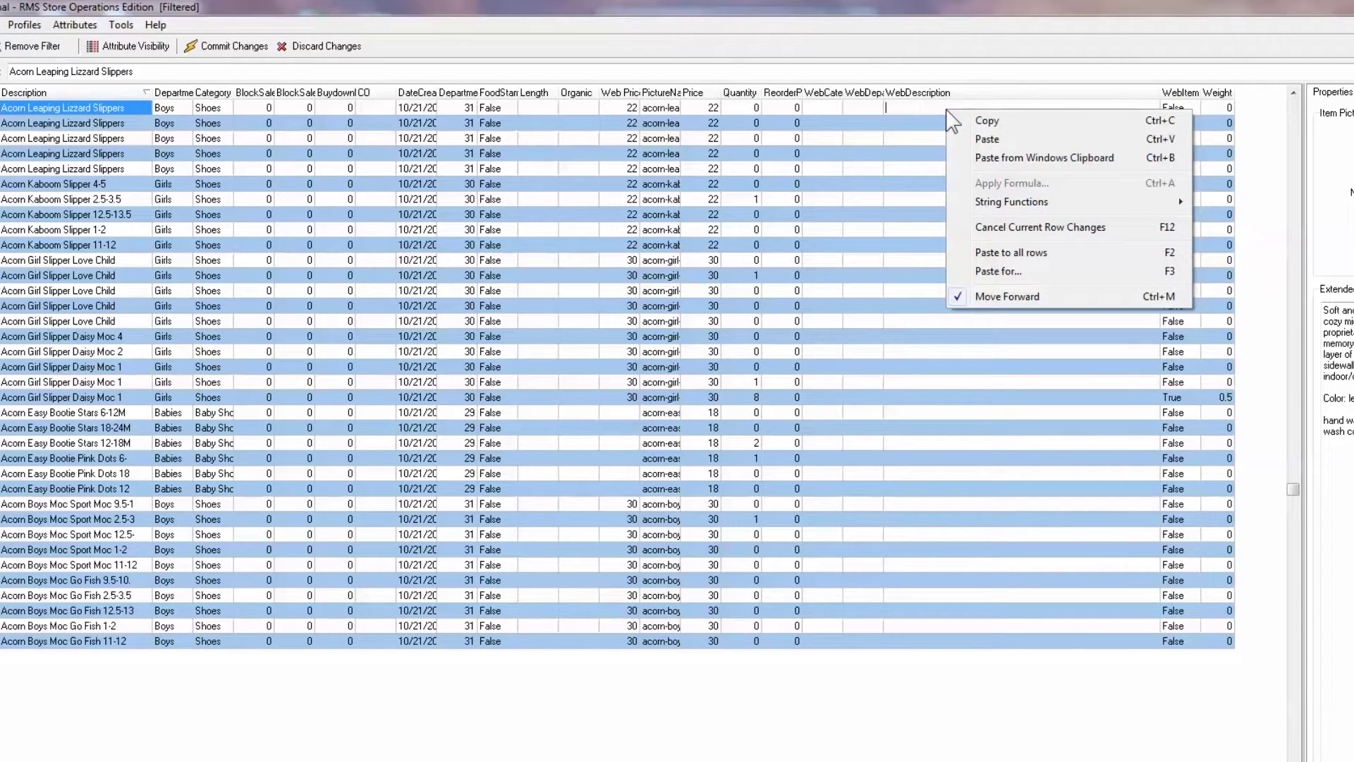
pyautogui.moveTo(976, 203)
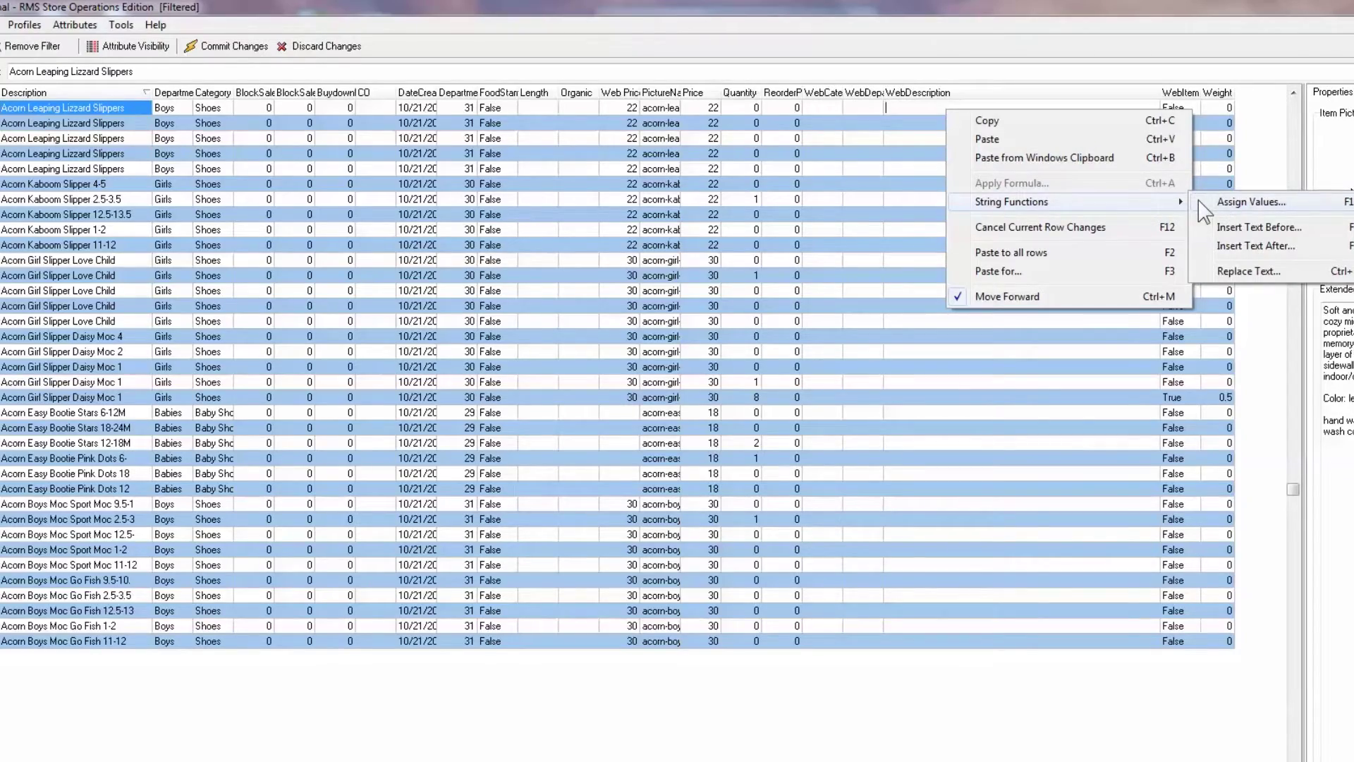
pyautogui.click(1200, 203)
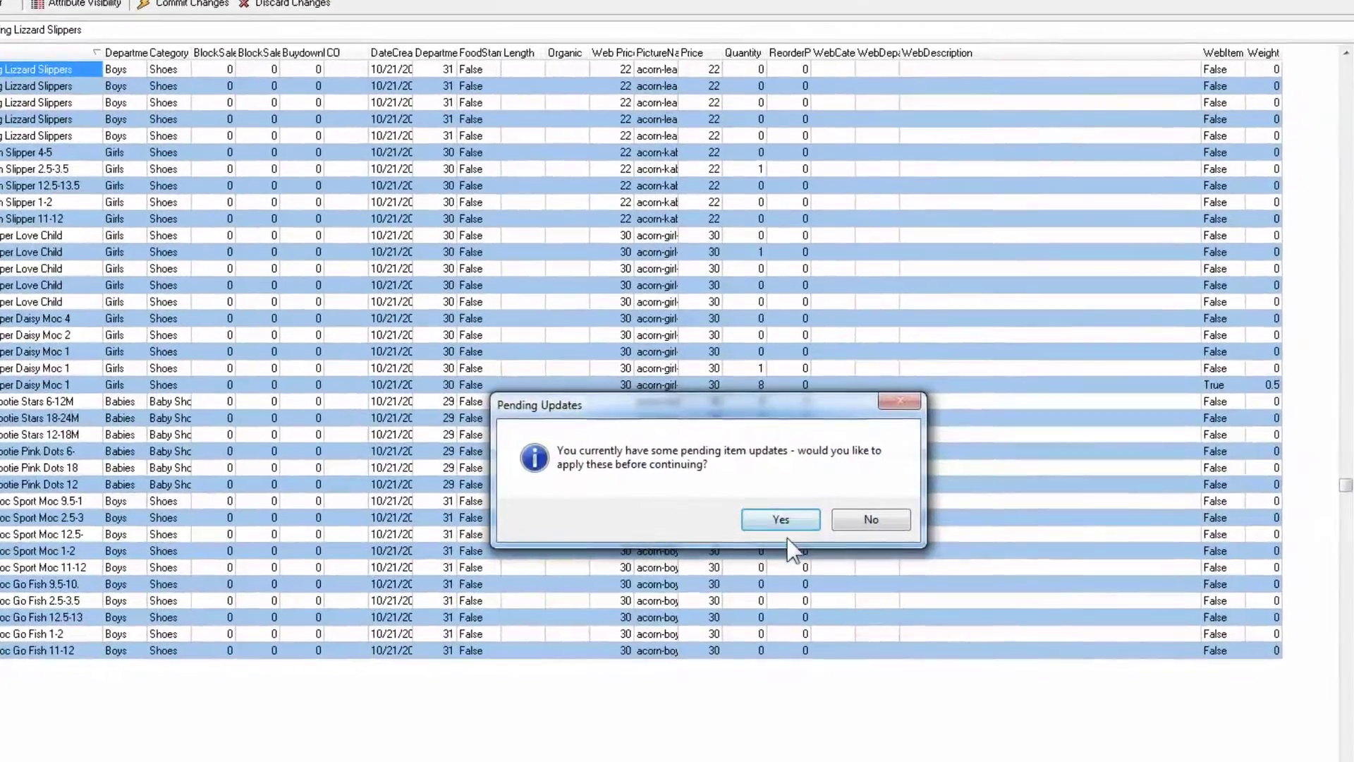
pyautogui.click(773, 519)
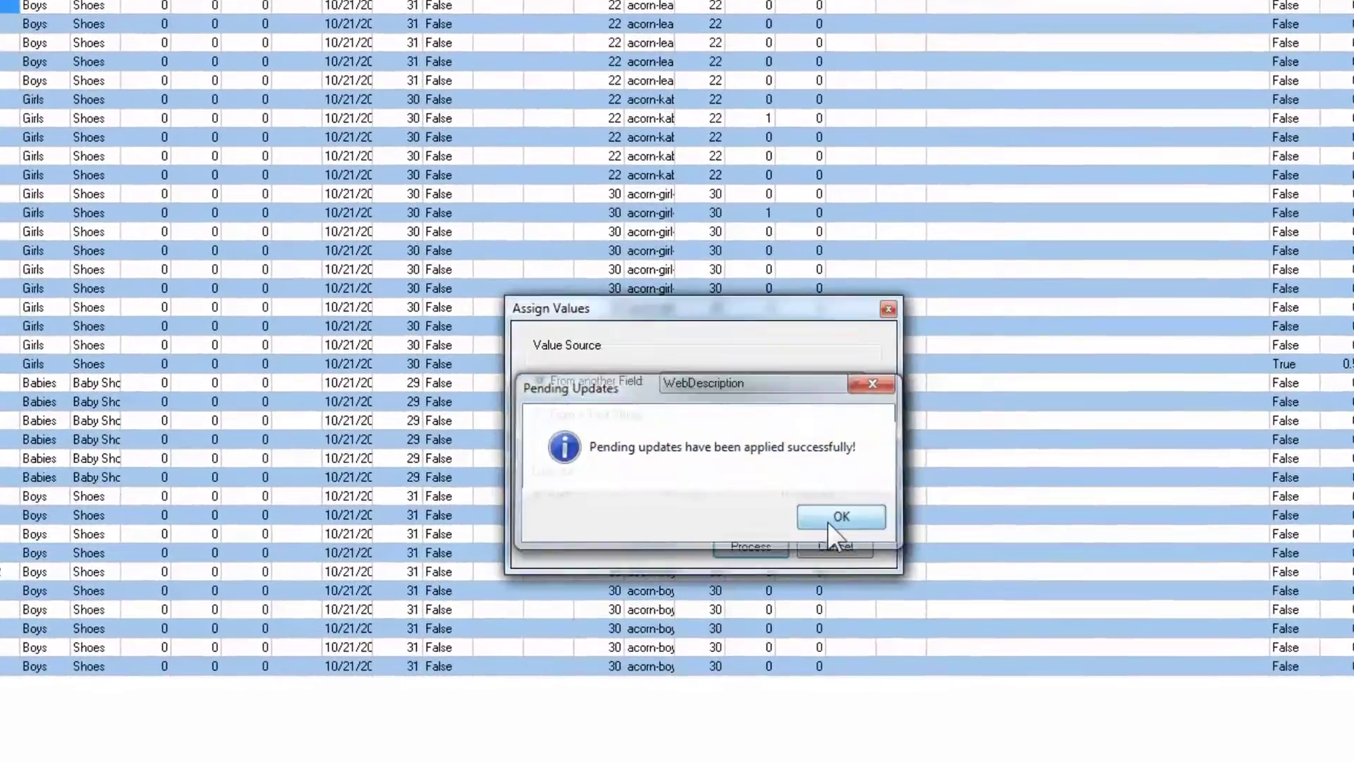
pyautogui.click(801, 518)
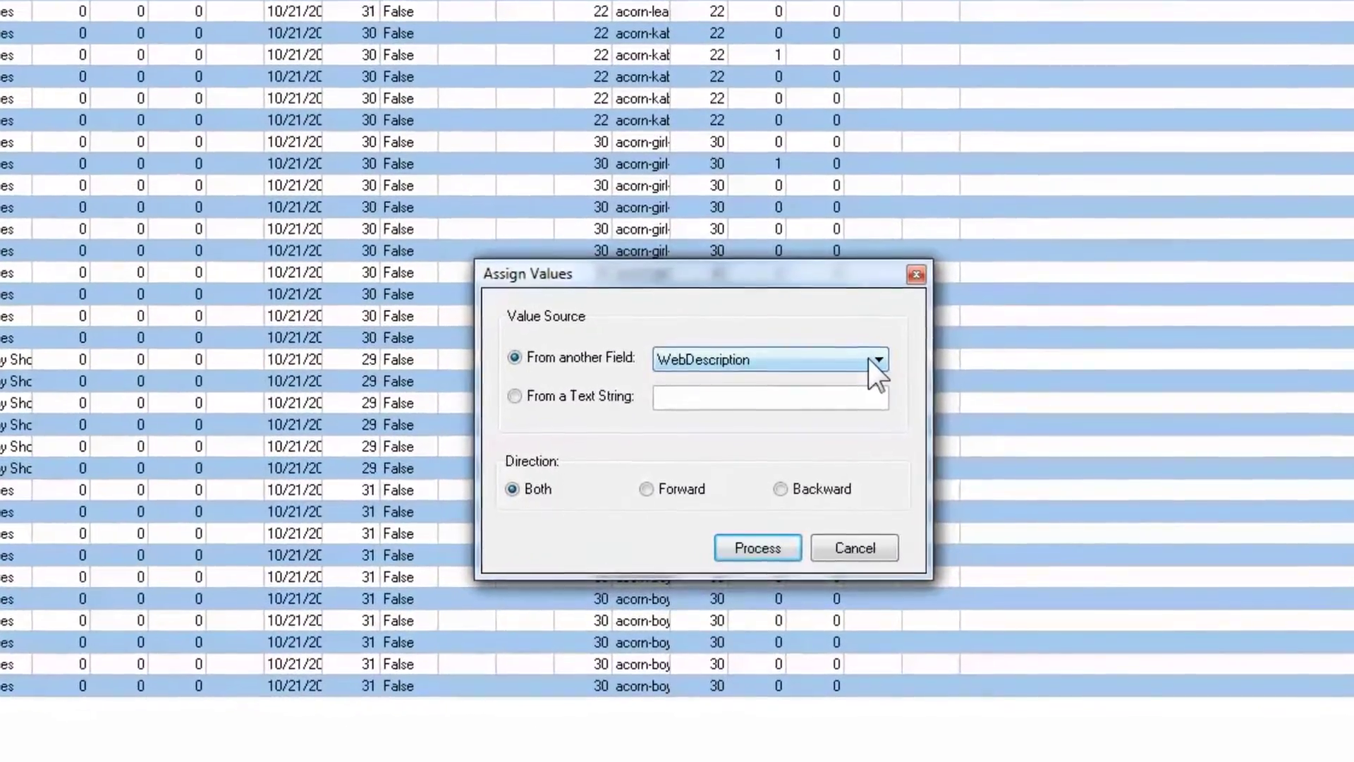
# Copy Description into WebDescription for all 36 records, with direction Both
pyautogui.click(873, 359)
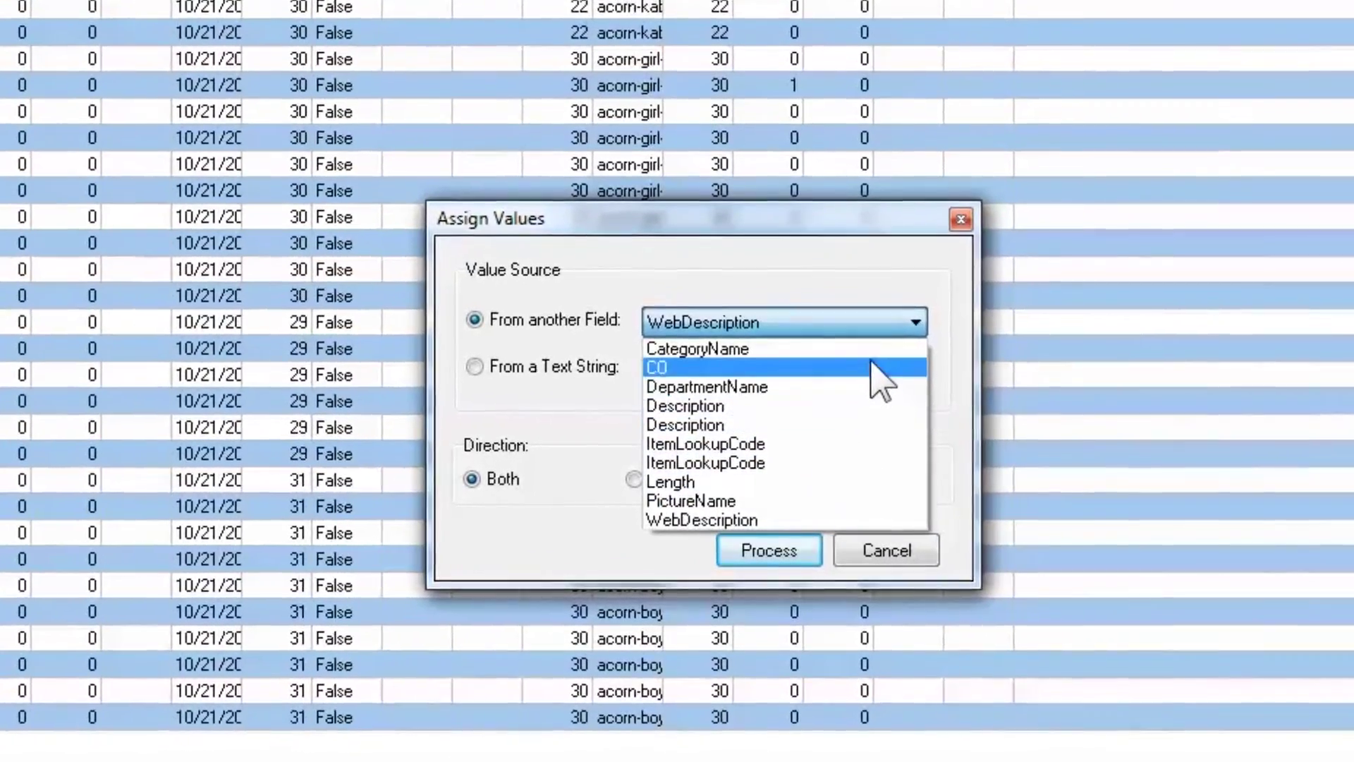
pyautogui.click(872, 348)
pyautogui.click(892, 321)
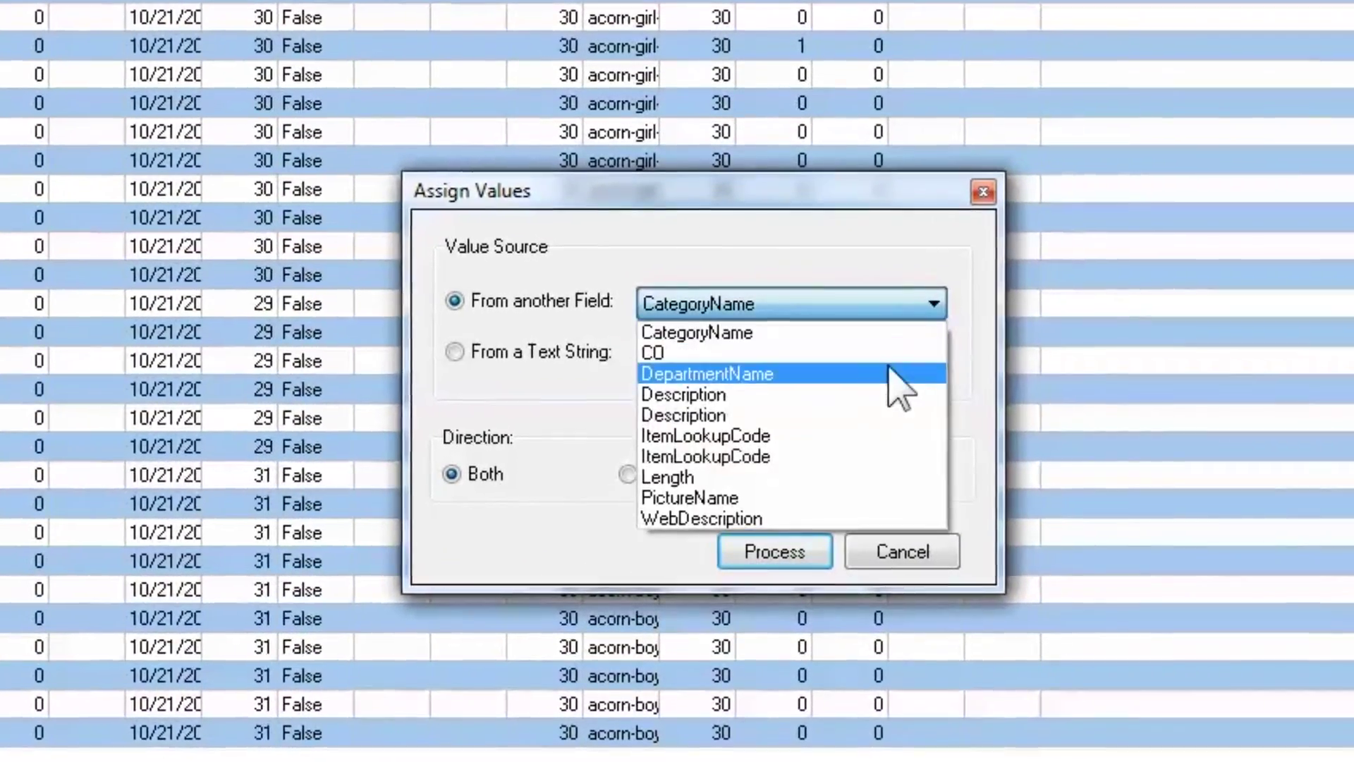
pyautogui.click(887, 394)
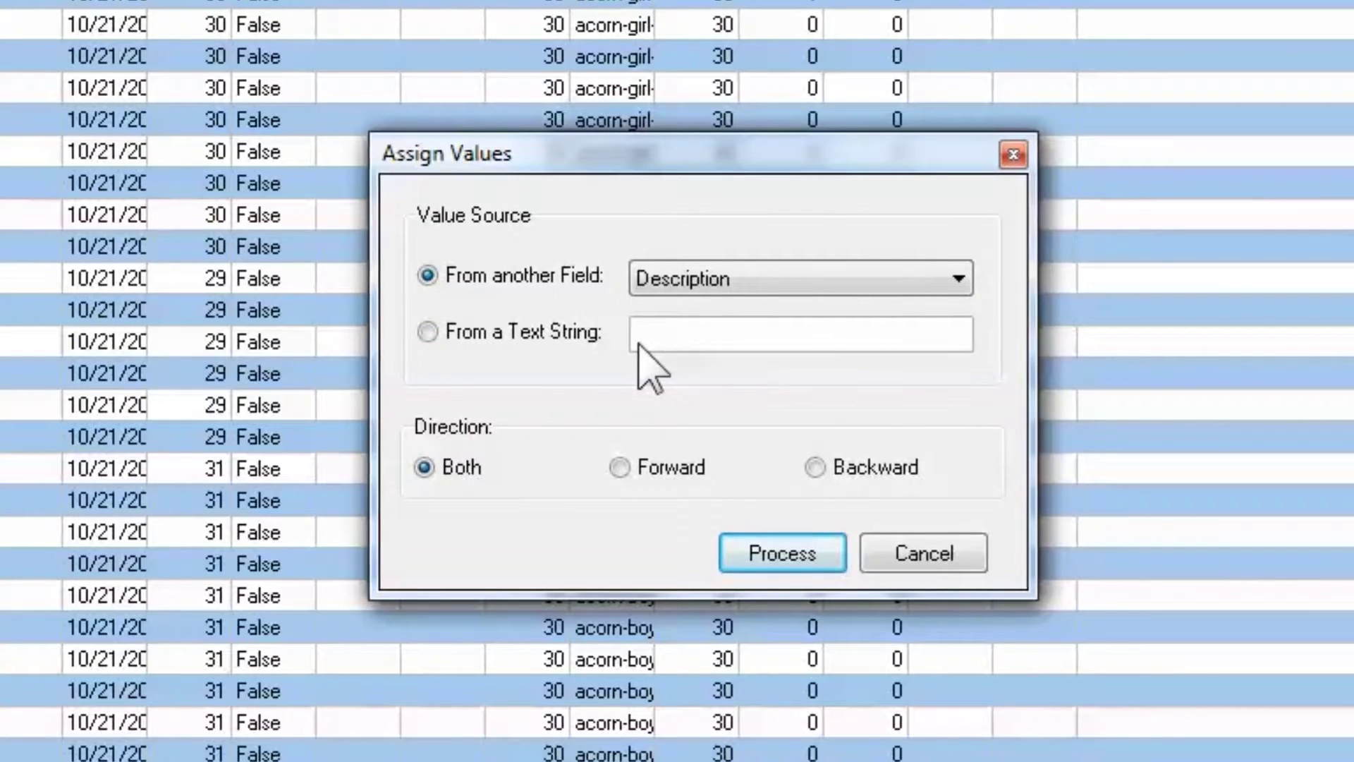
pyautogui.click(619, 467)
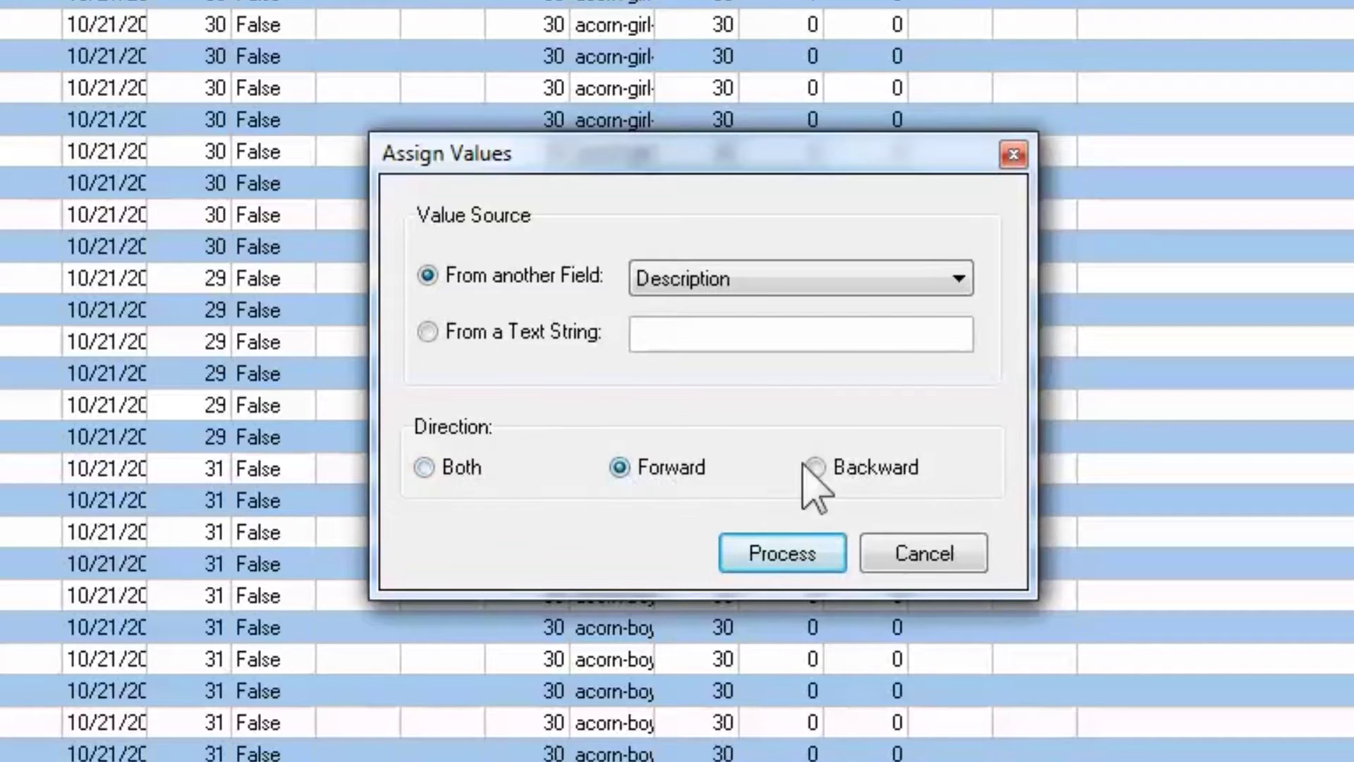
pyautogui.click(619, 467)
pyautogui.click(426, 468)
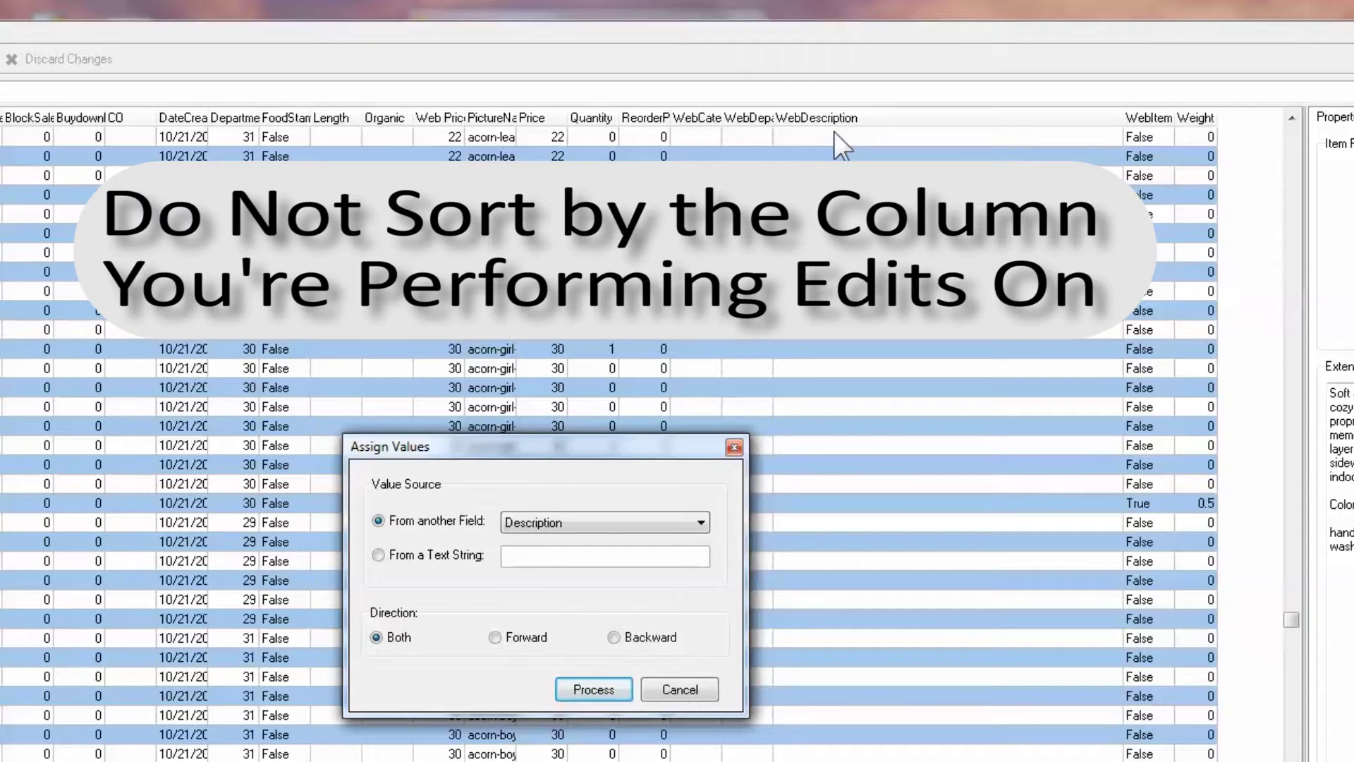
pyautogui.click(604, 691)
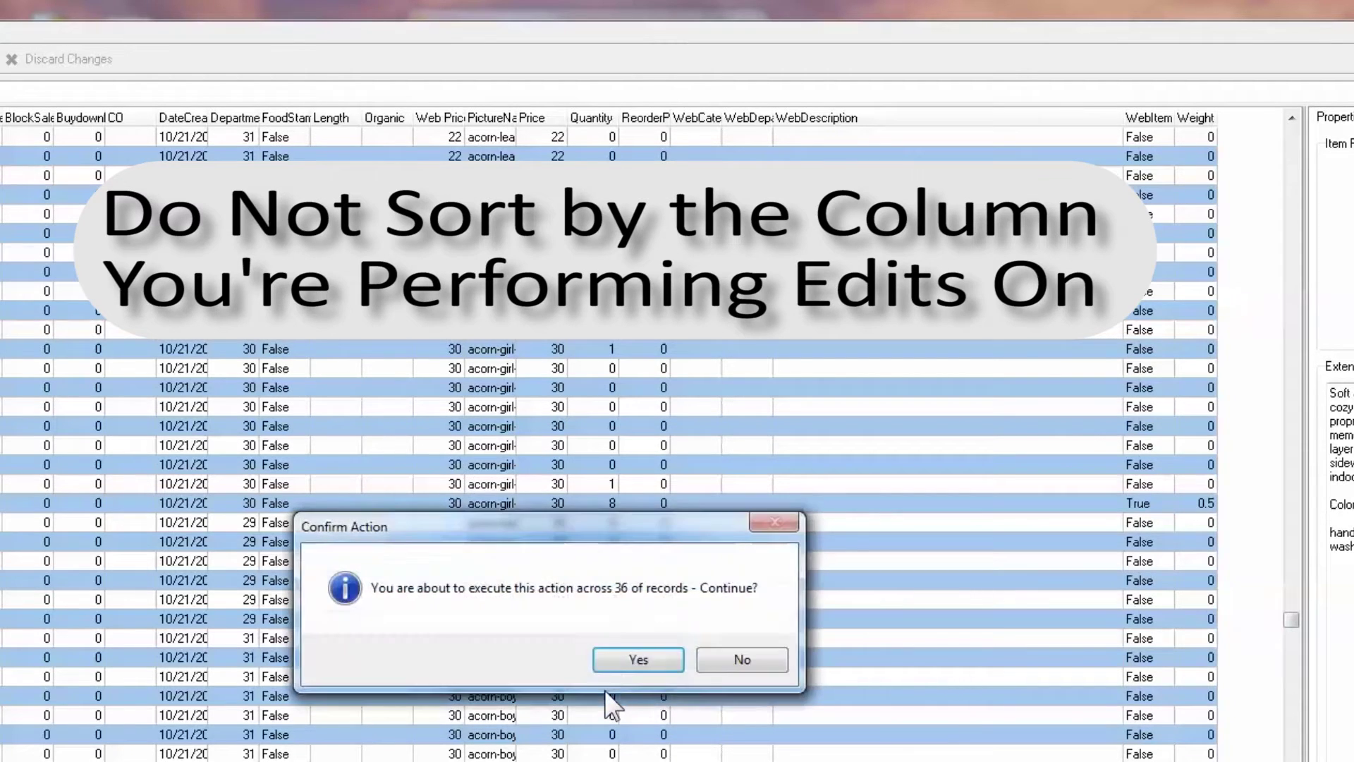
pyautogui.click(632, 659)
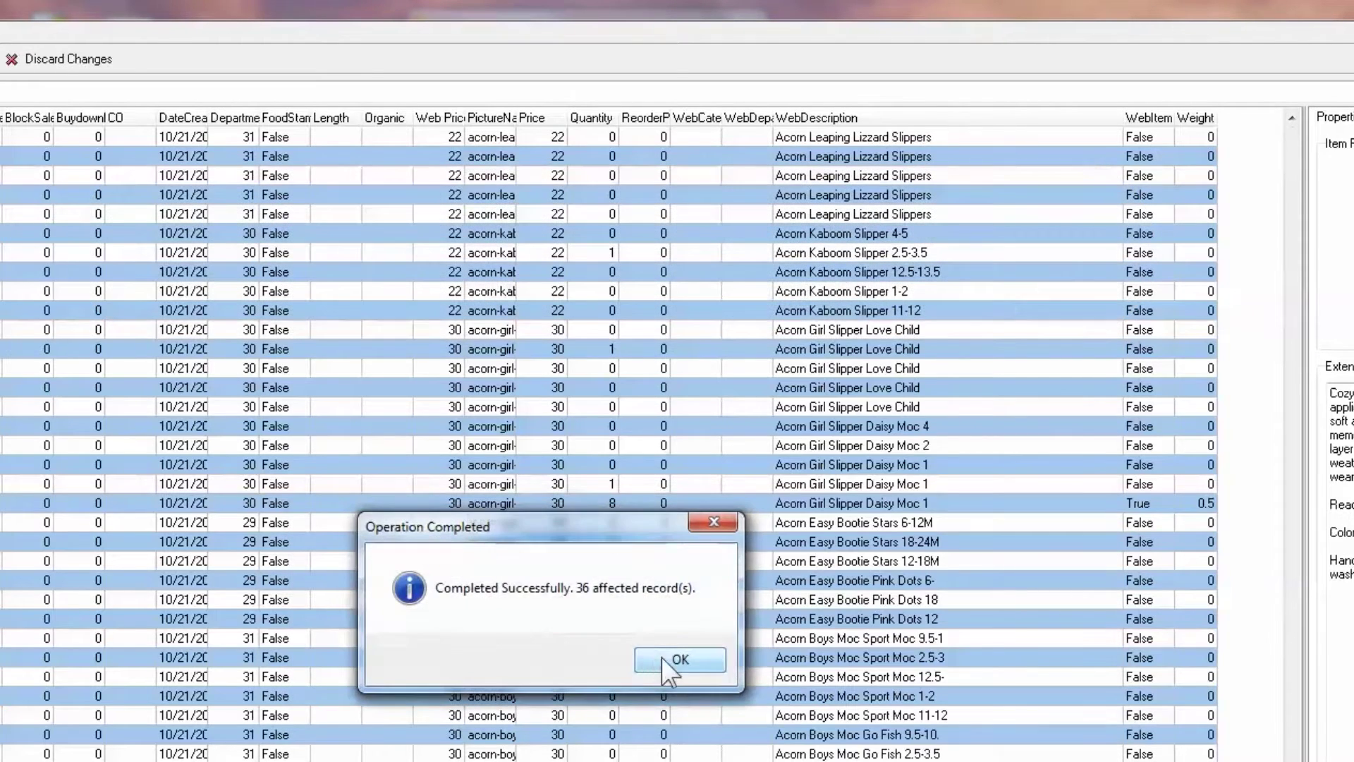
pyautogui.click(681, 660)
# Apply pending updates, then insert an ABC prefix before all 36 WebDescriptions
pyautogui.rightClick(811, 146)
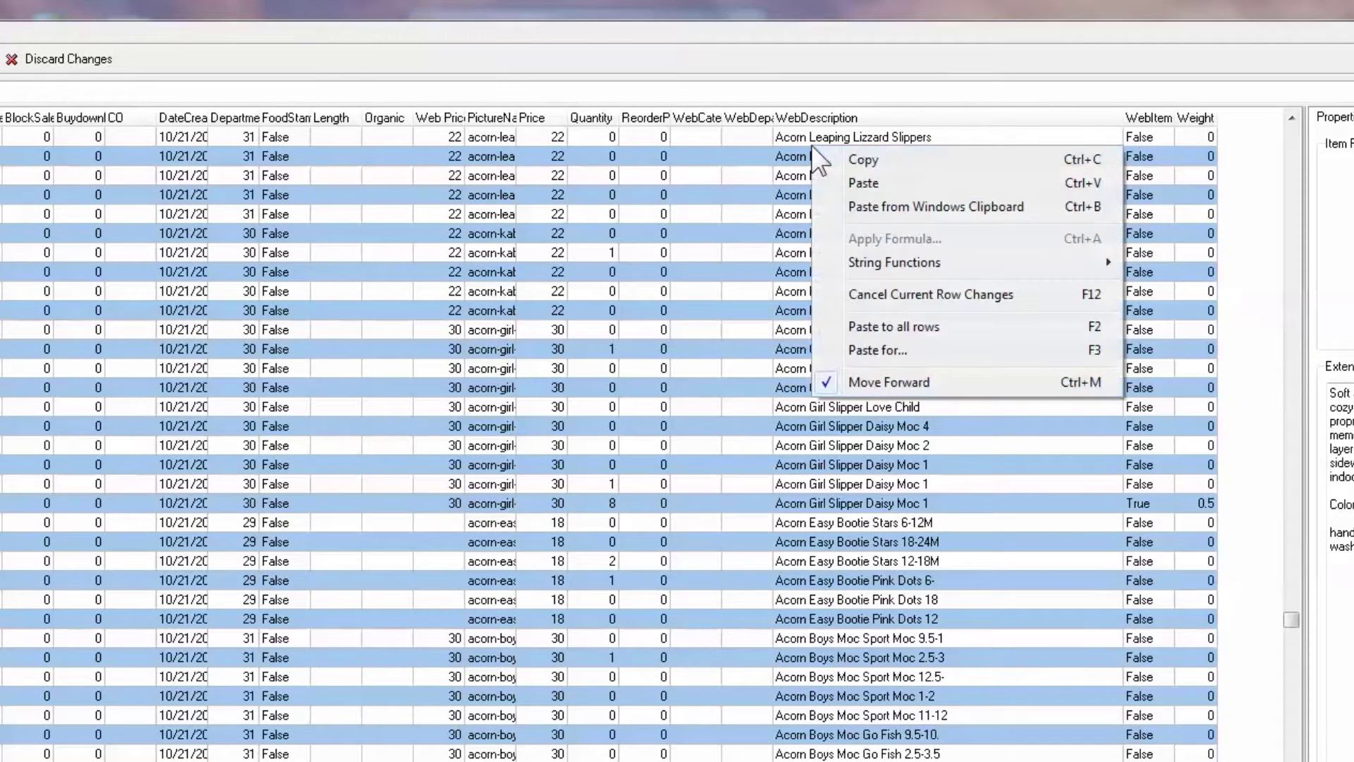
pyautogui.moveTo(860, 266)
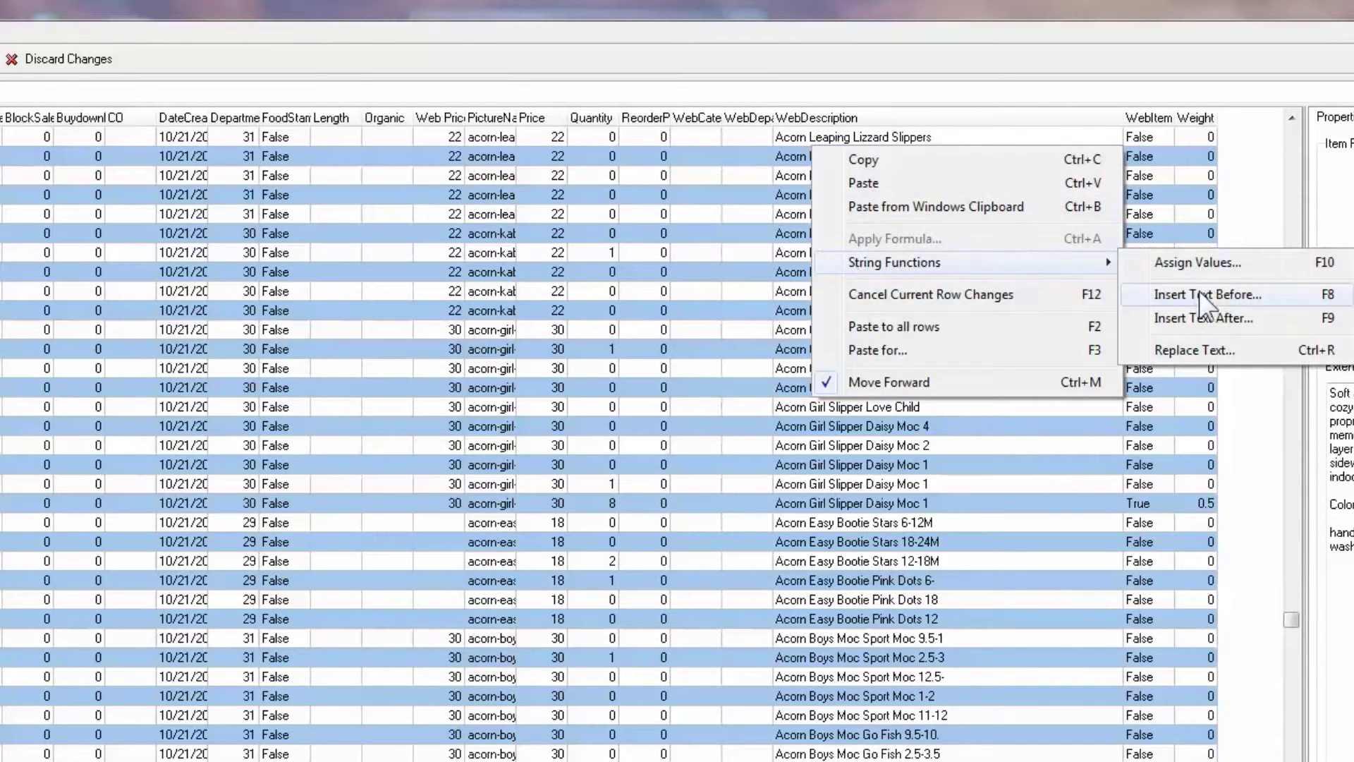
pyautogui.click(1263, 294)
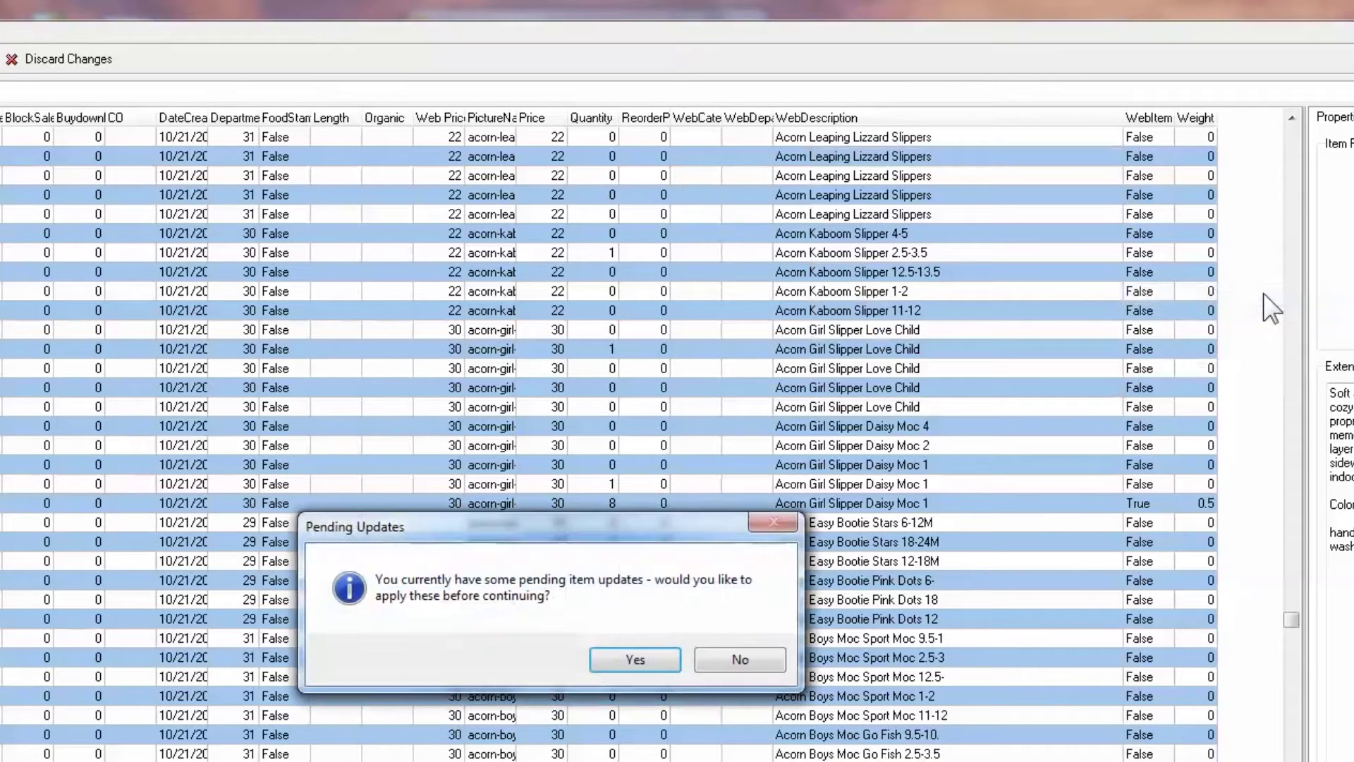
pyautogui.click(634, 660)
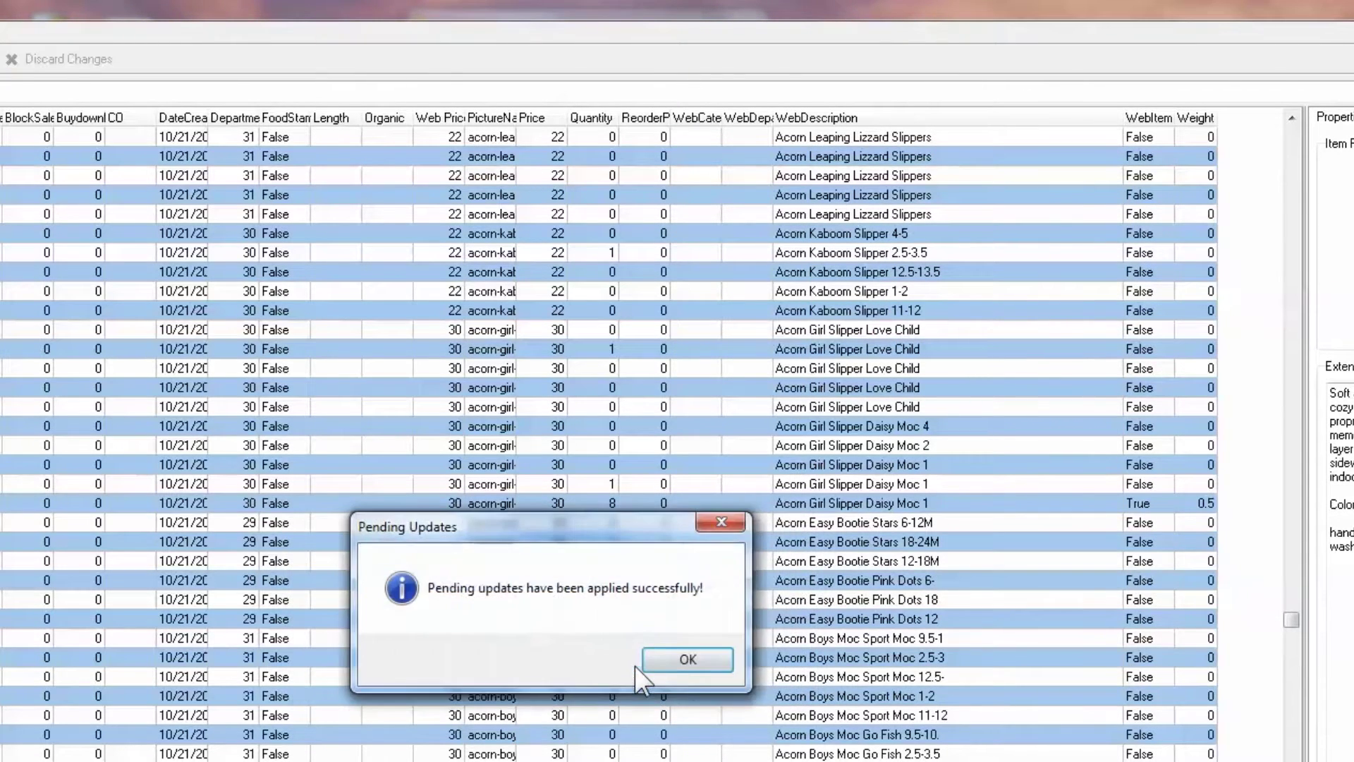
pyautogui.click(688, 662)
pyautogui.click(378, 557)
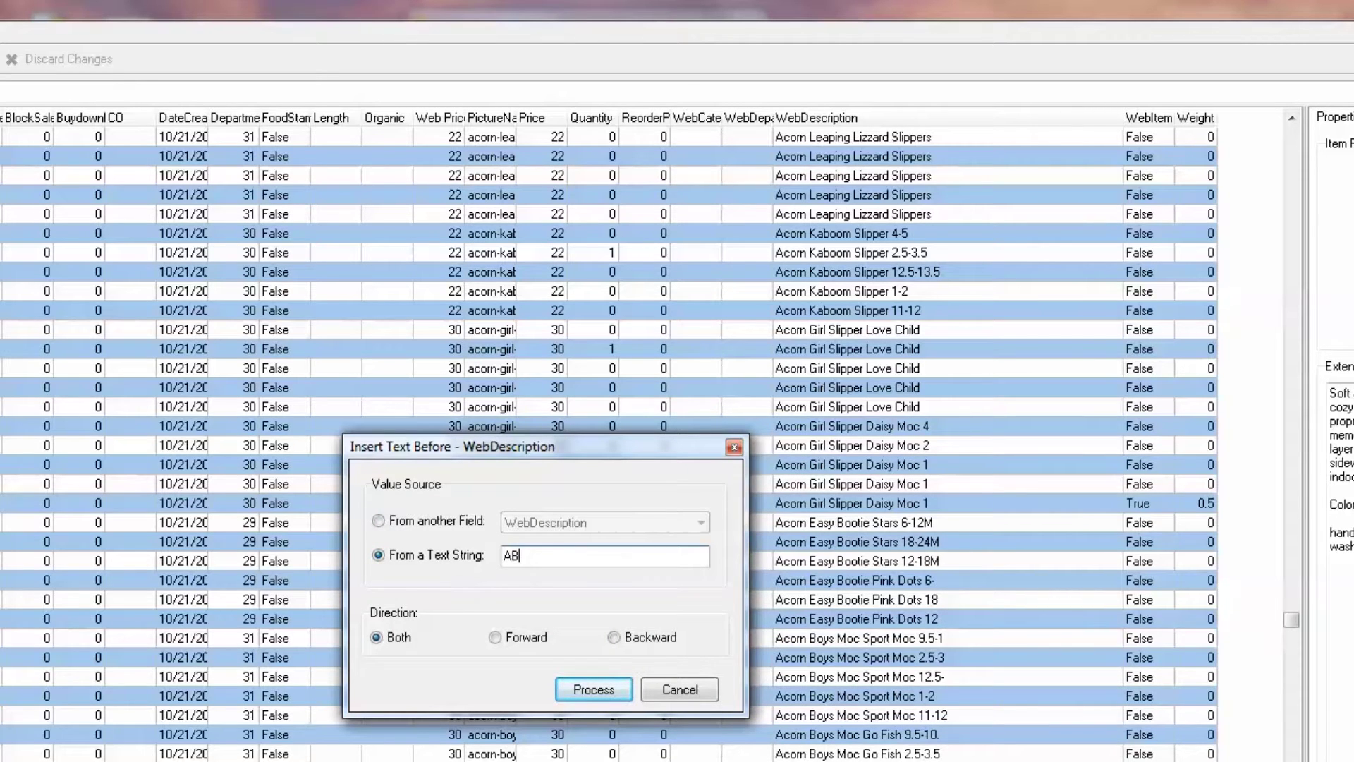
pyautogui.click(613, 696)
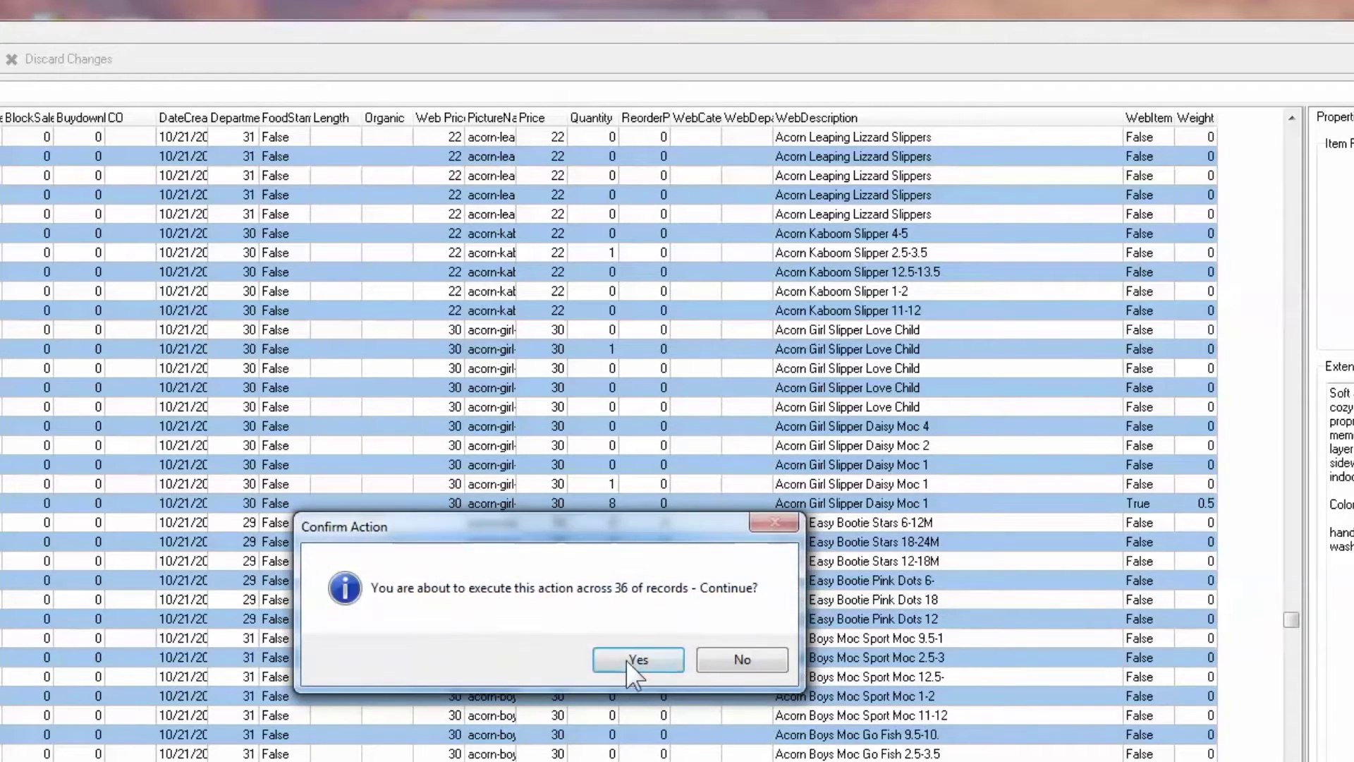
pyautogui.click(626, 657)
pyautogui.click(689, 658)
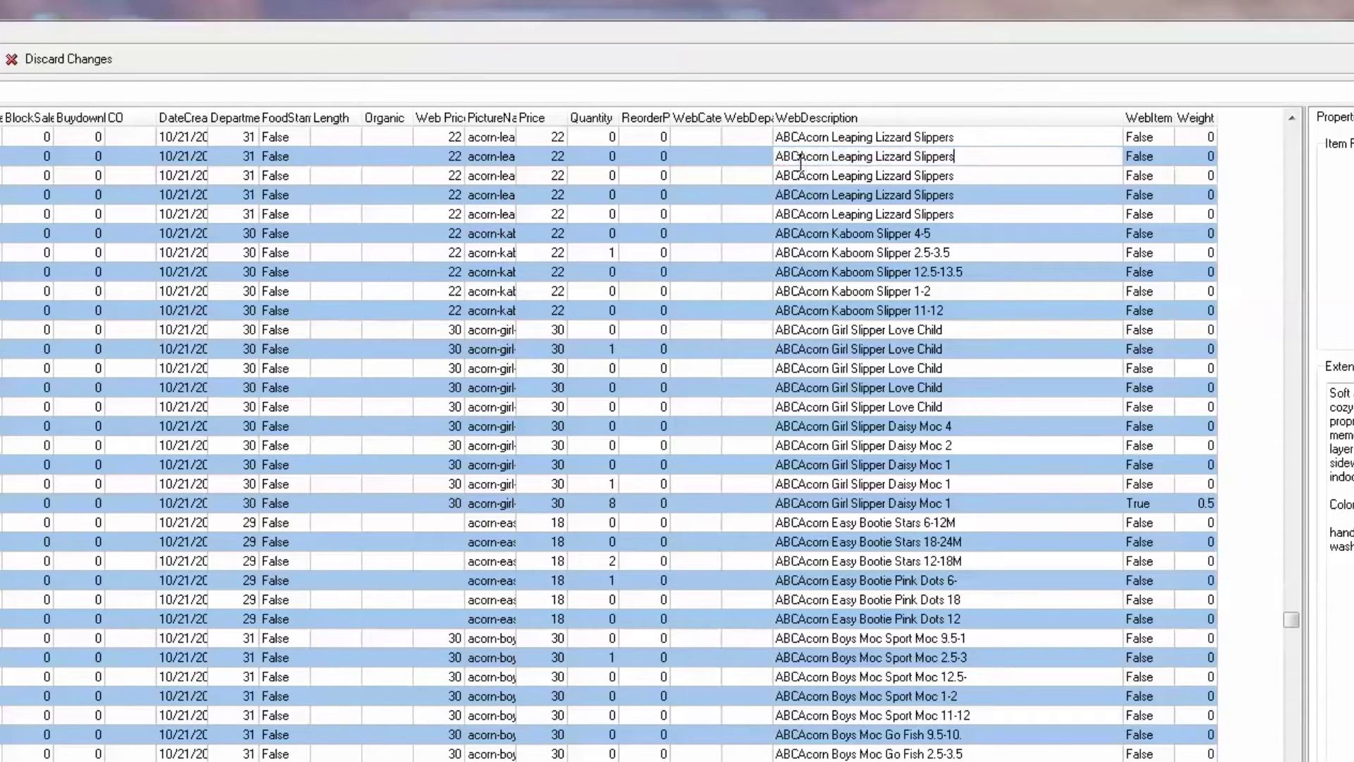
# Inspect the prefixed description, then discard the uncommitted ABC change
pyautogui.click(802, 197)
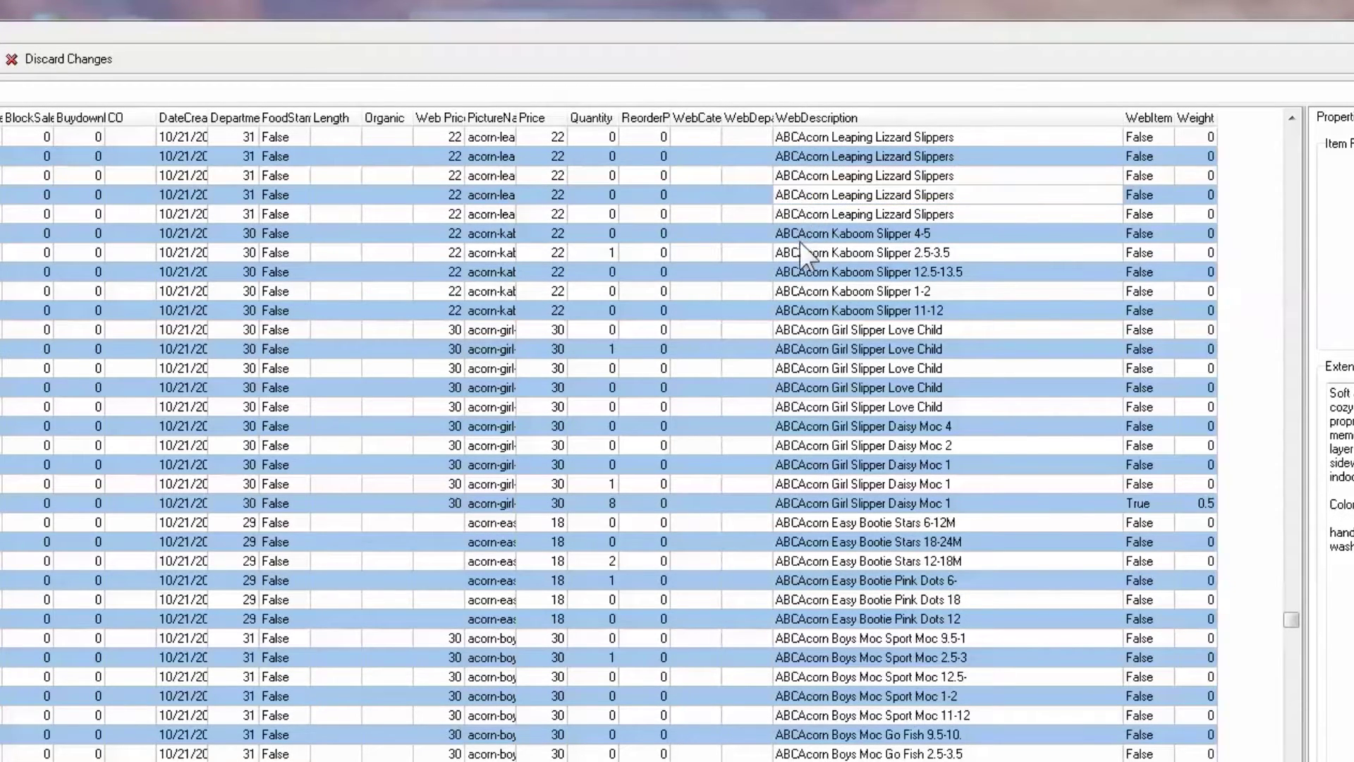
pyautogui.click(88, 61)
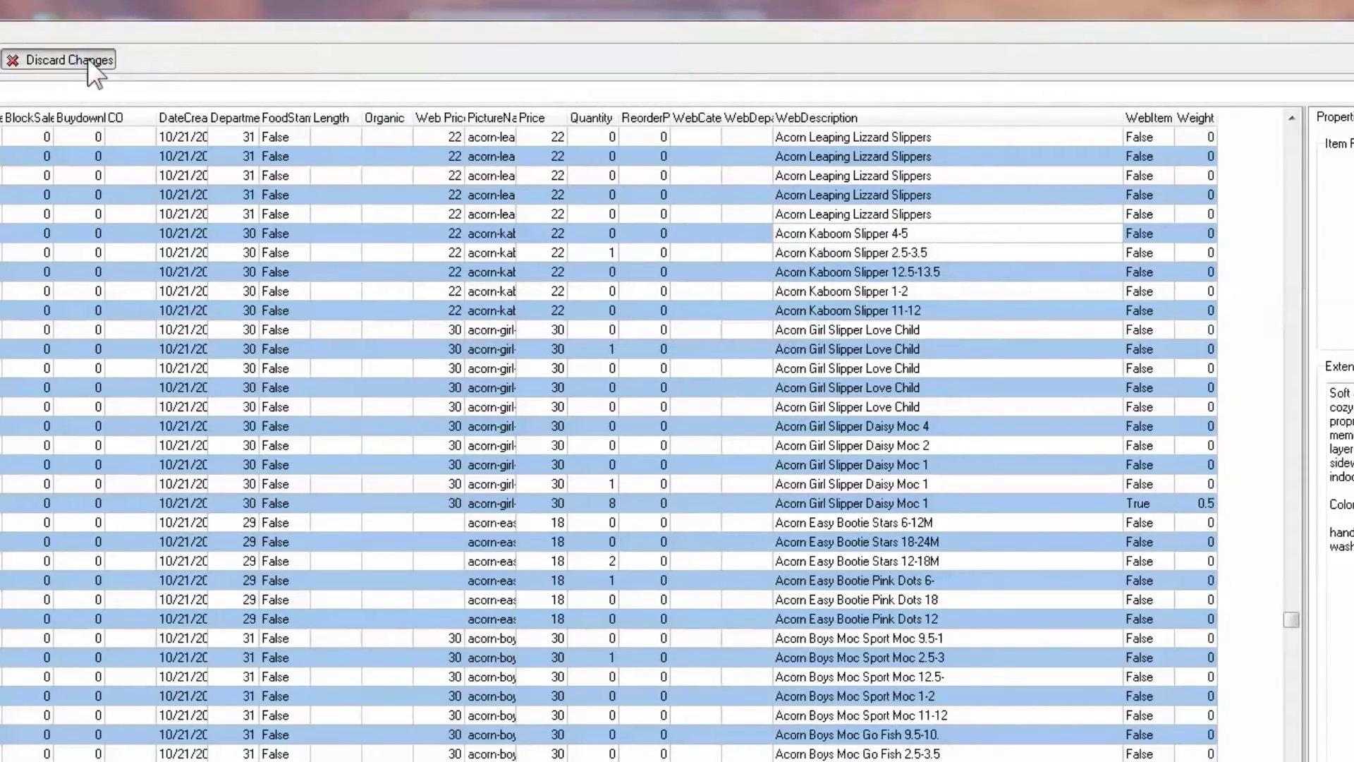
pyautogui.click(645, 659)
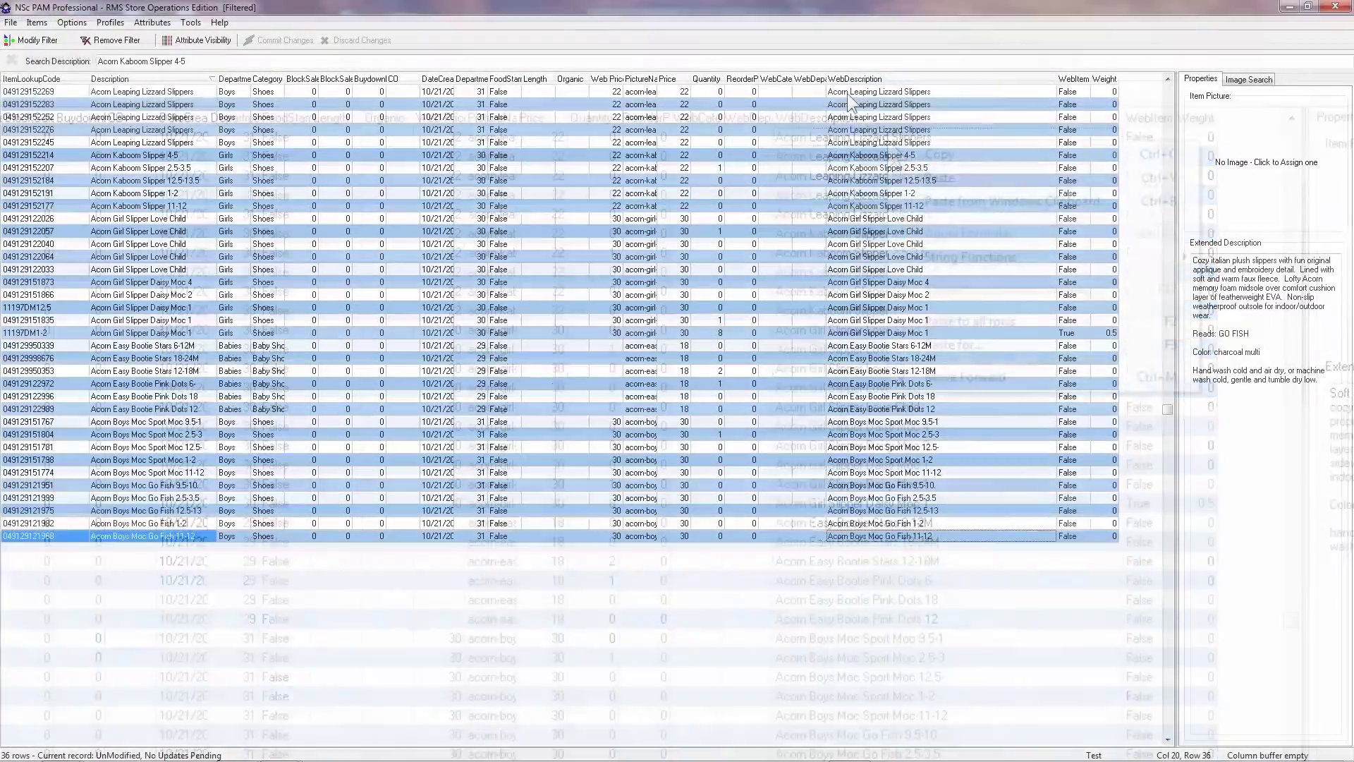
# Insert 'ABC ' before all 36 WebDescriptions and commit the change
pyautogui.rightClick(805, 139)
pyautogui.moveTo(893, 174)
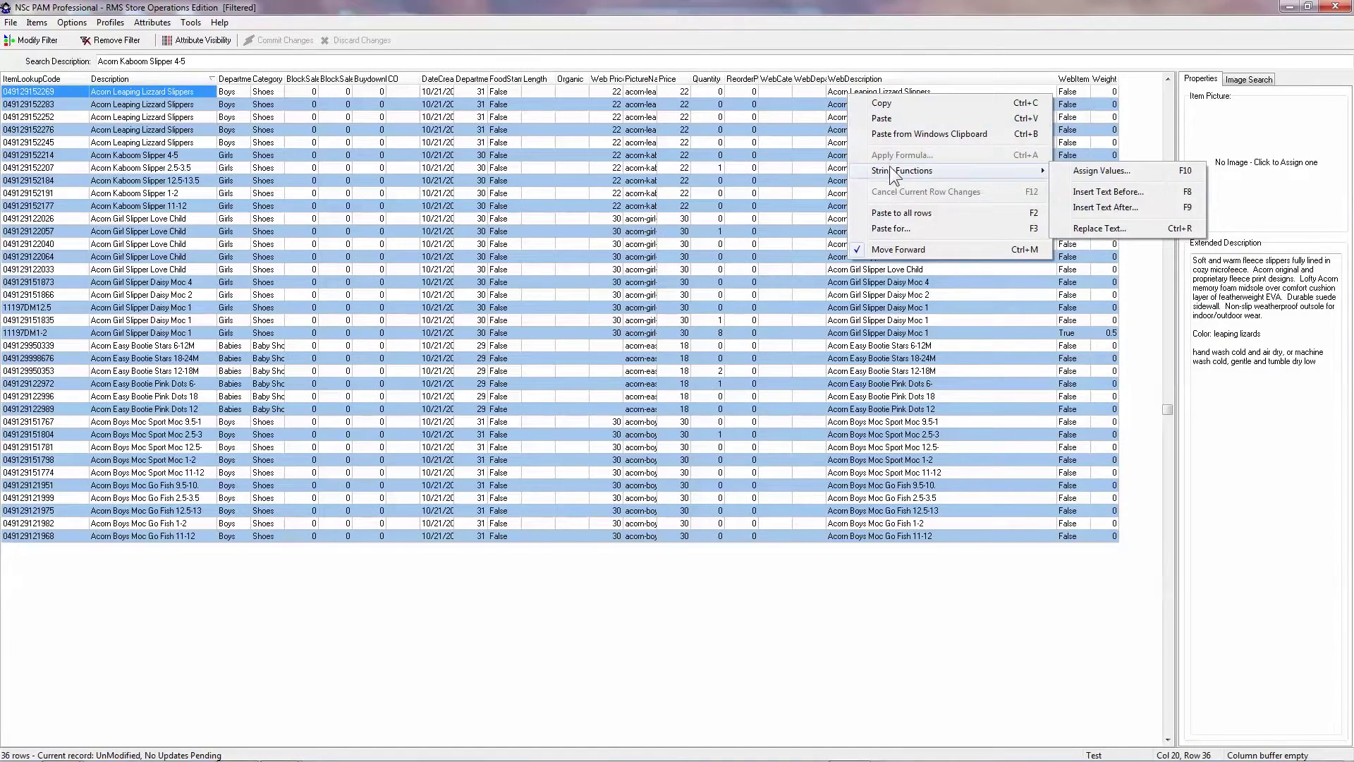
pyautogui.click(1105, 194)
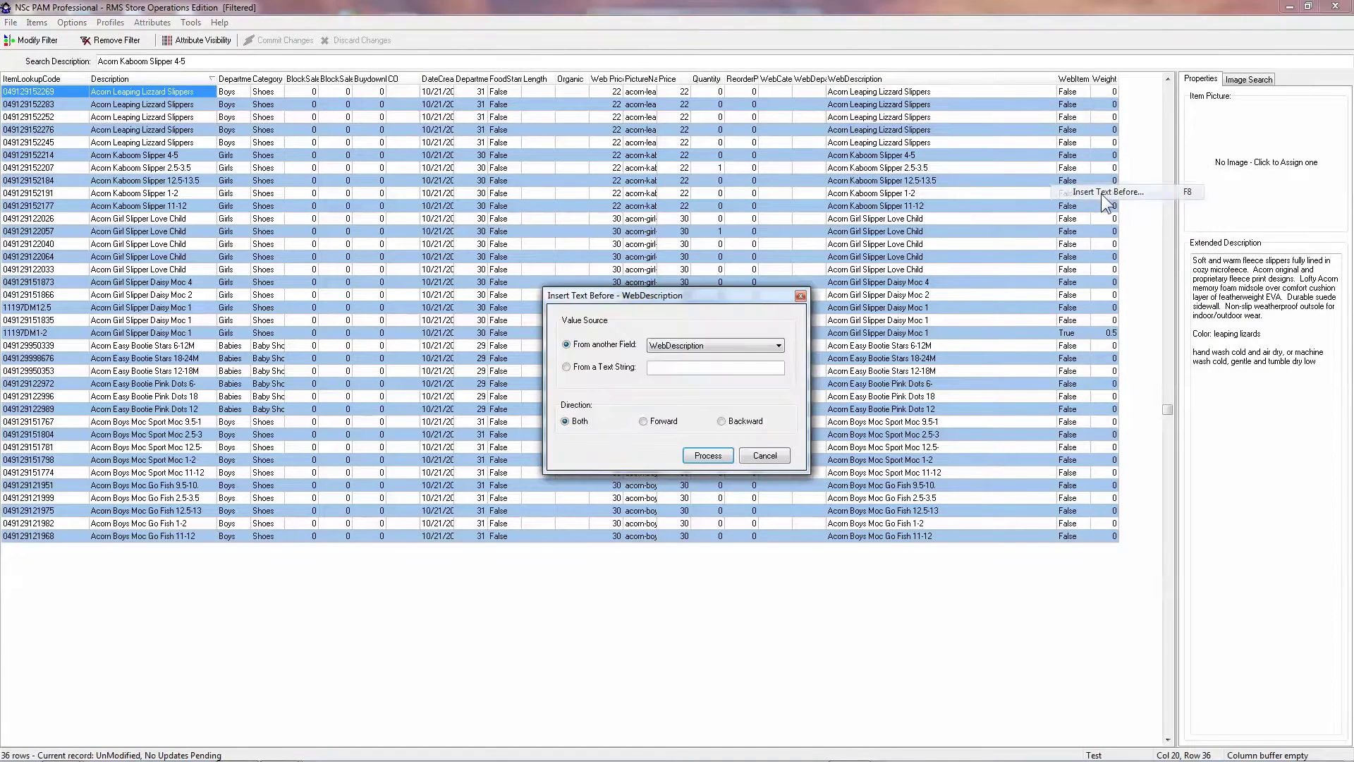
pyautogui.click(567, 367)
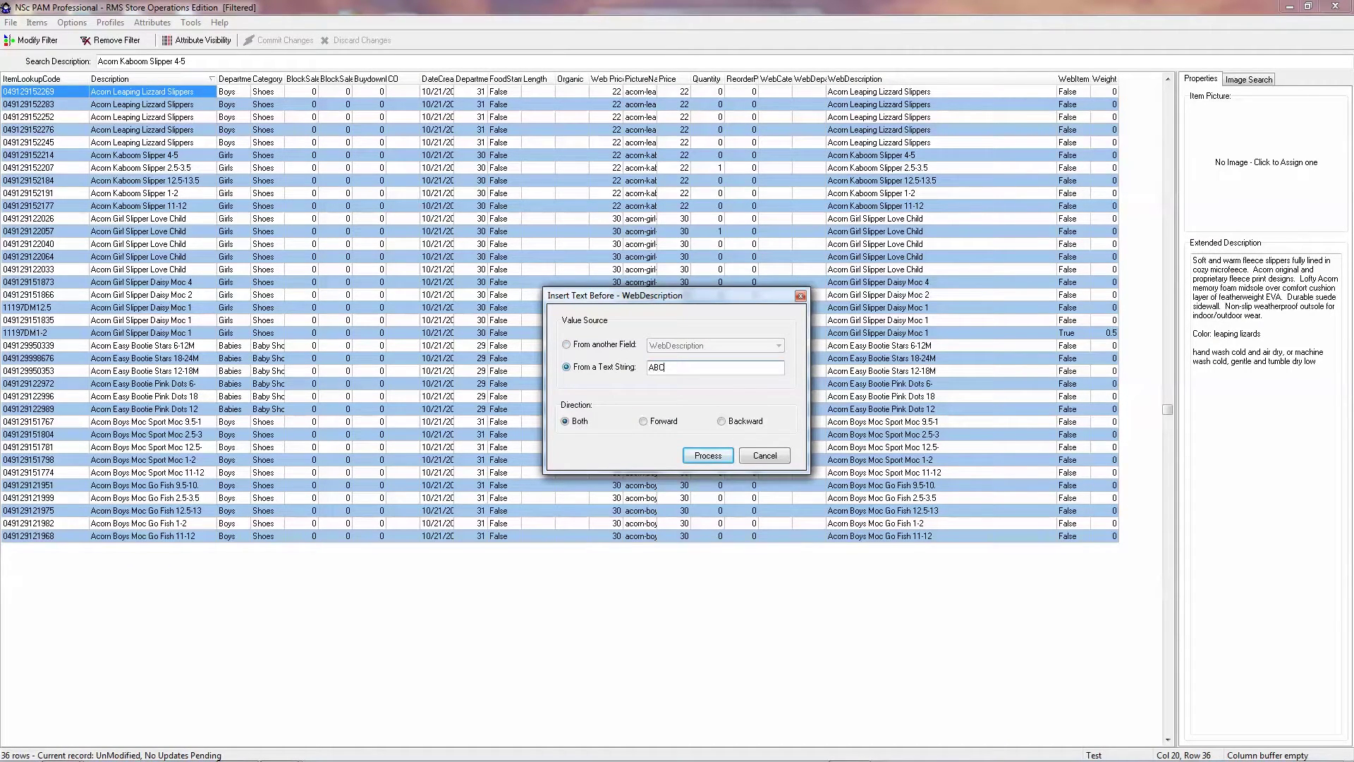
pyautogui.click(699, 454)
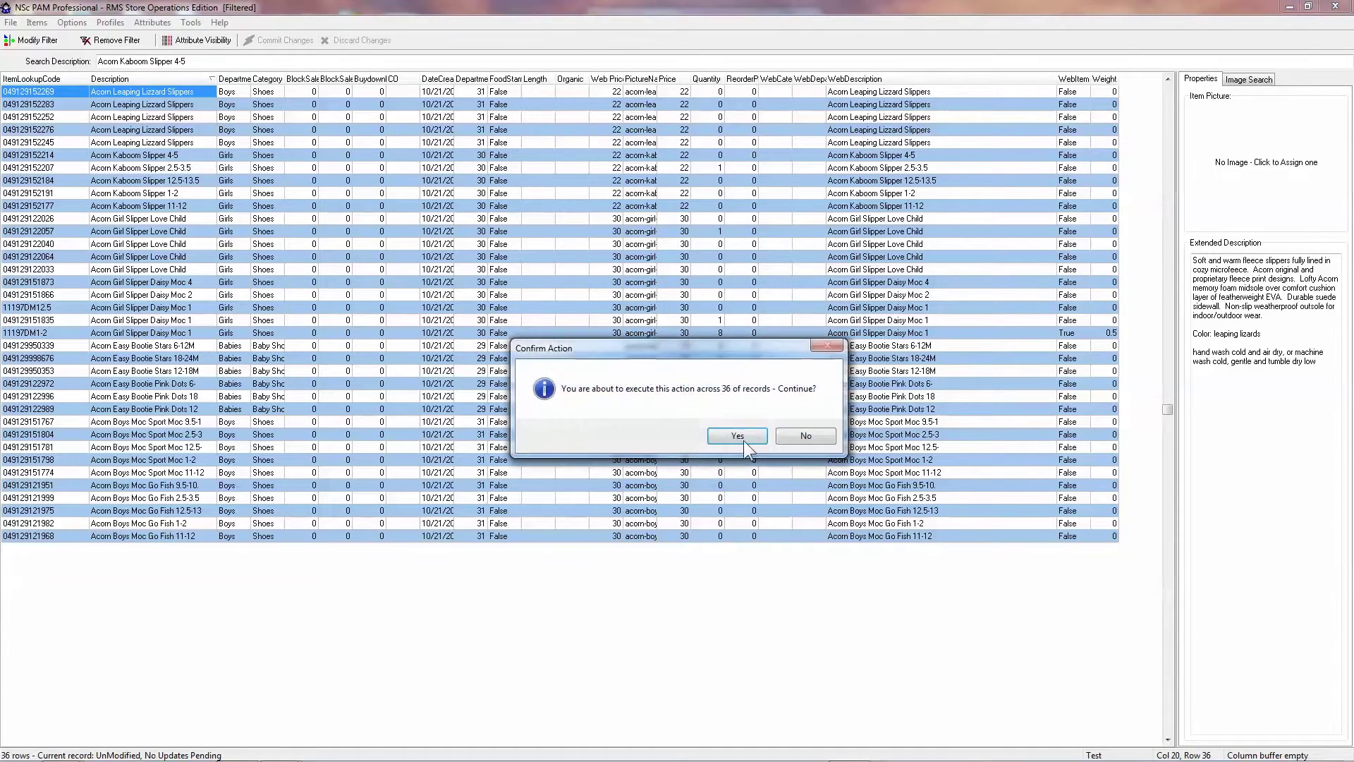
pyautogui.click(743, 437)
pyautogui.click(744, 434)
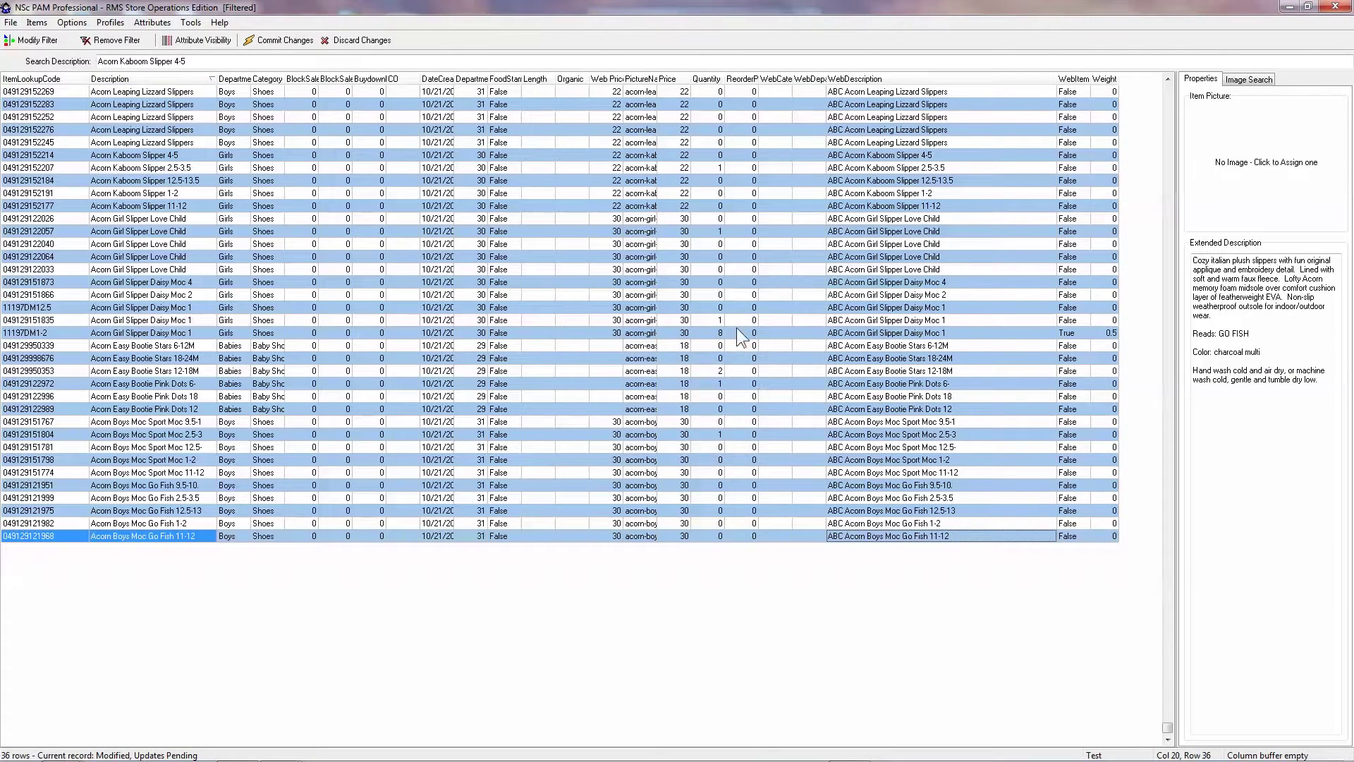
pyautogui.click(303, 42)
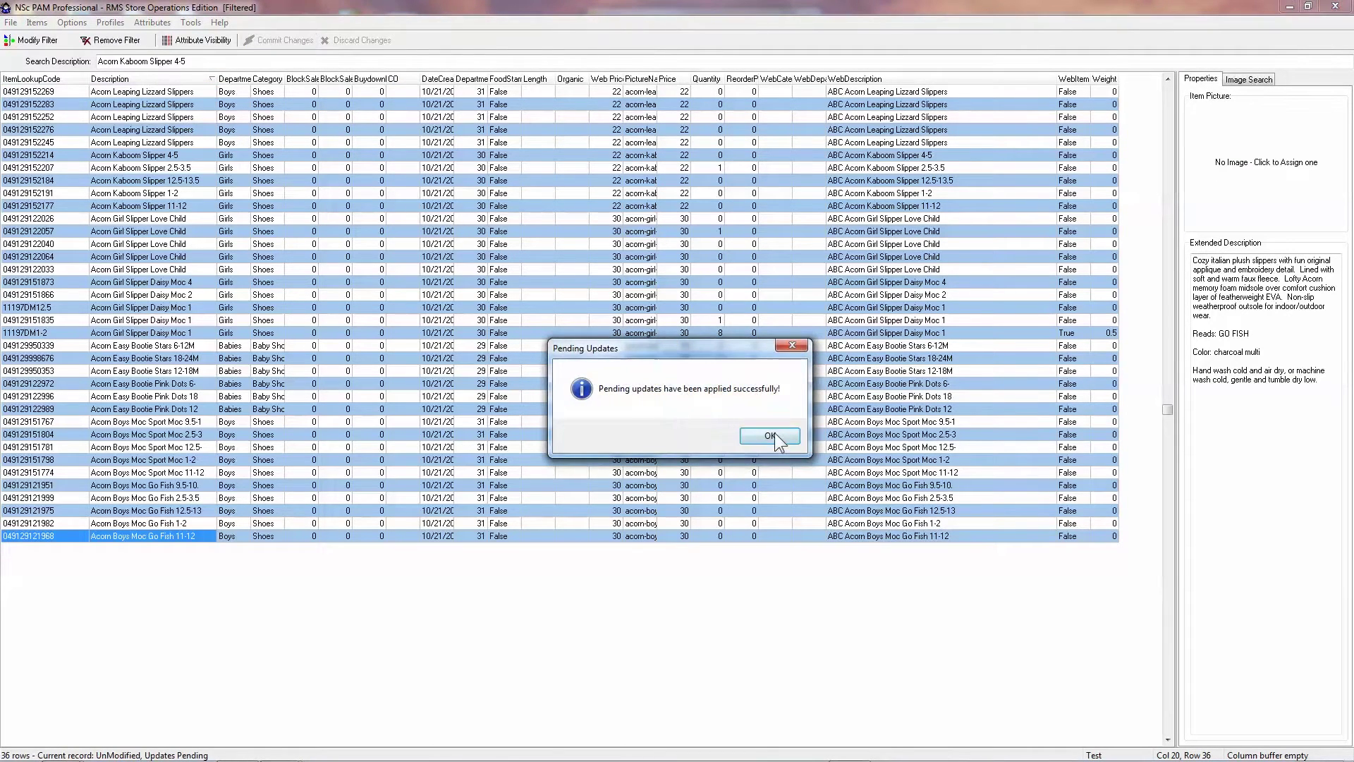
pyautogui.click(770, 435)
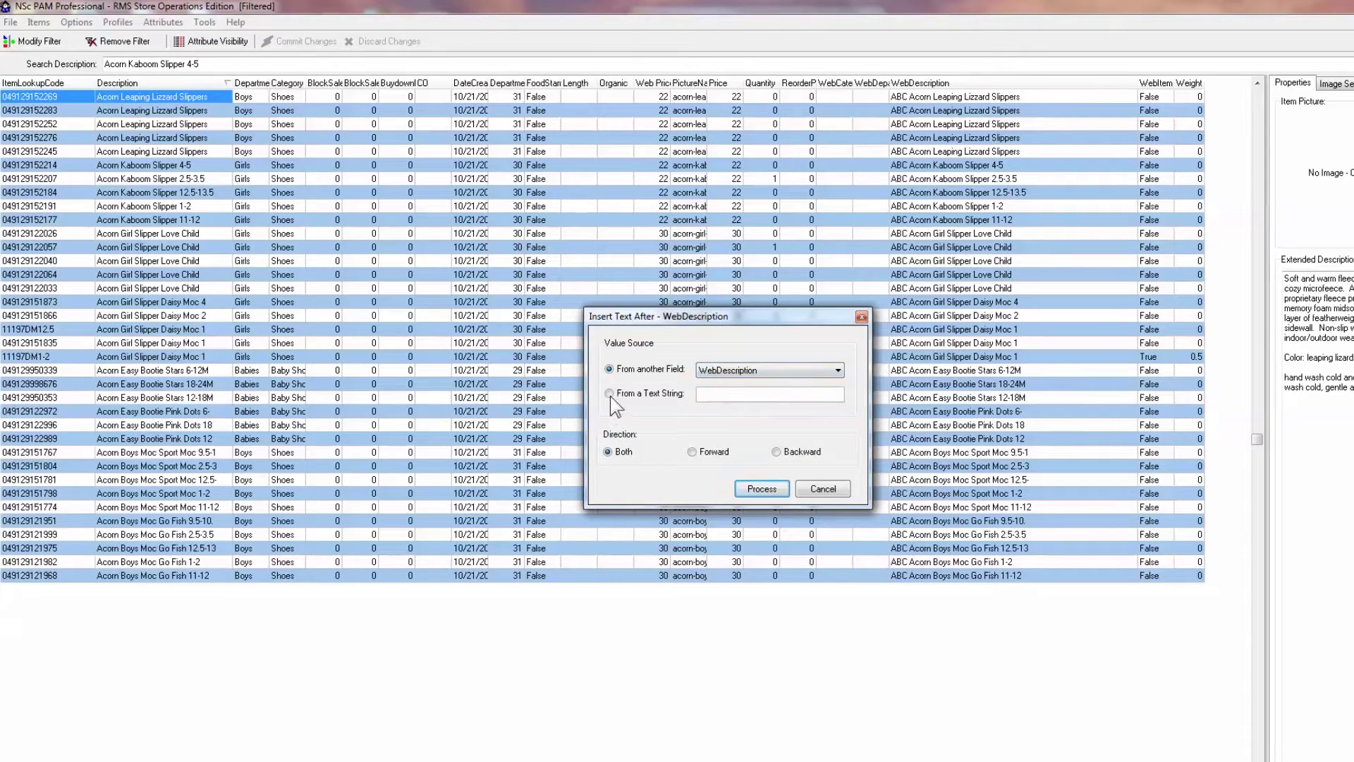
# Append ' XYZ' to all 36 WebDescriptions and commit the change
pyautogui.click(639, 399)
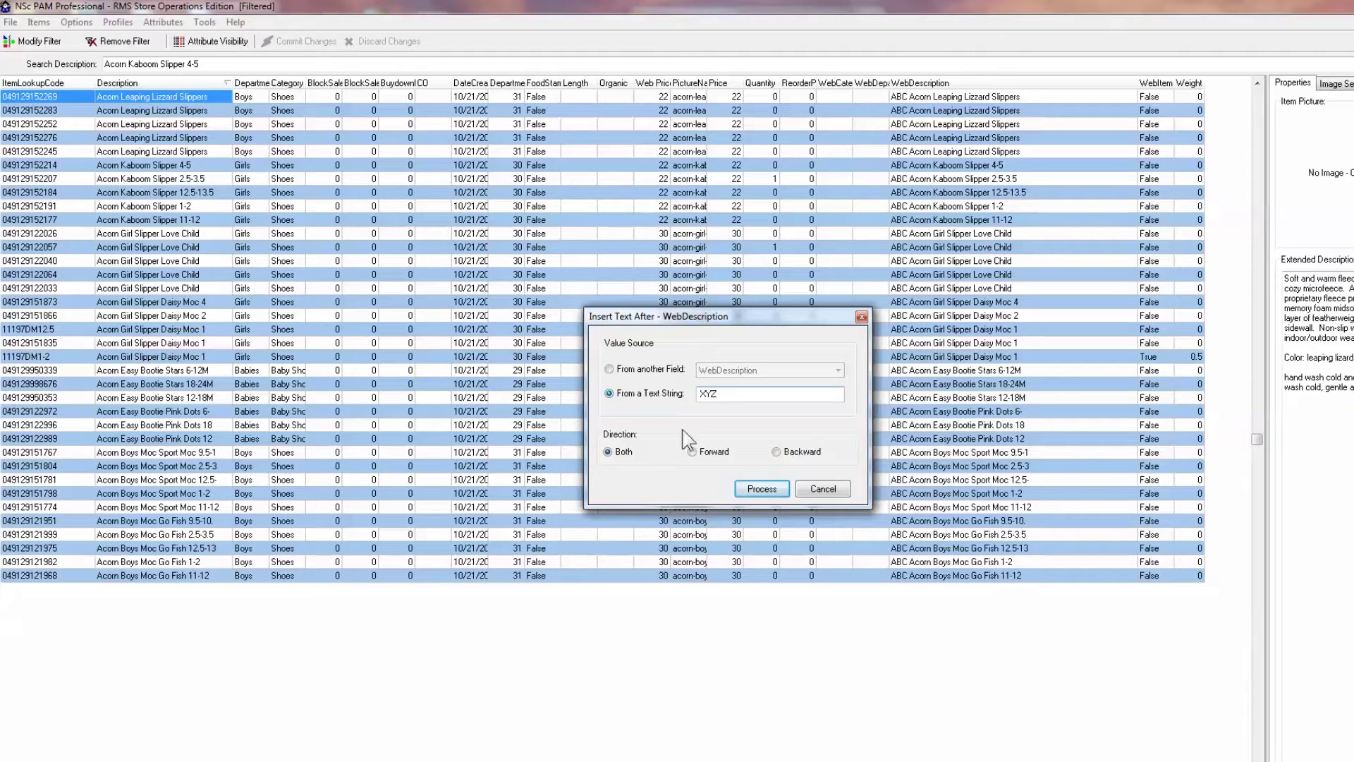
pyautogui.click(754, 489)
pyautogui.click(791, 469)
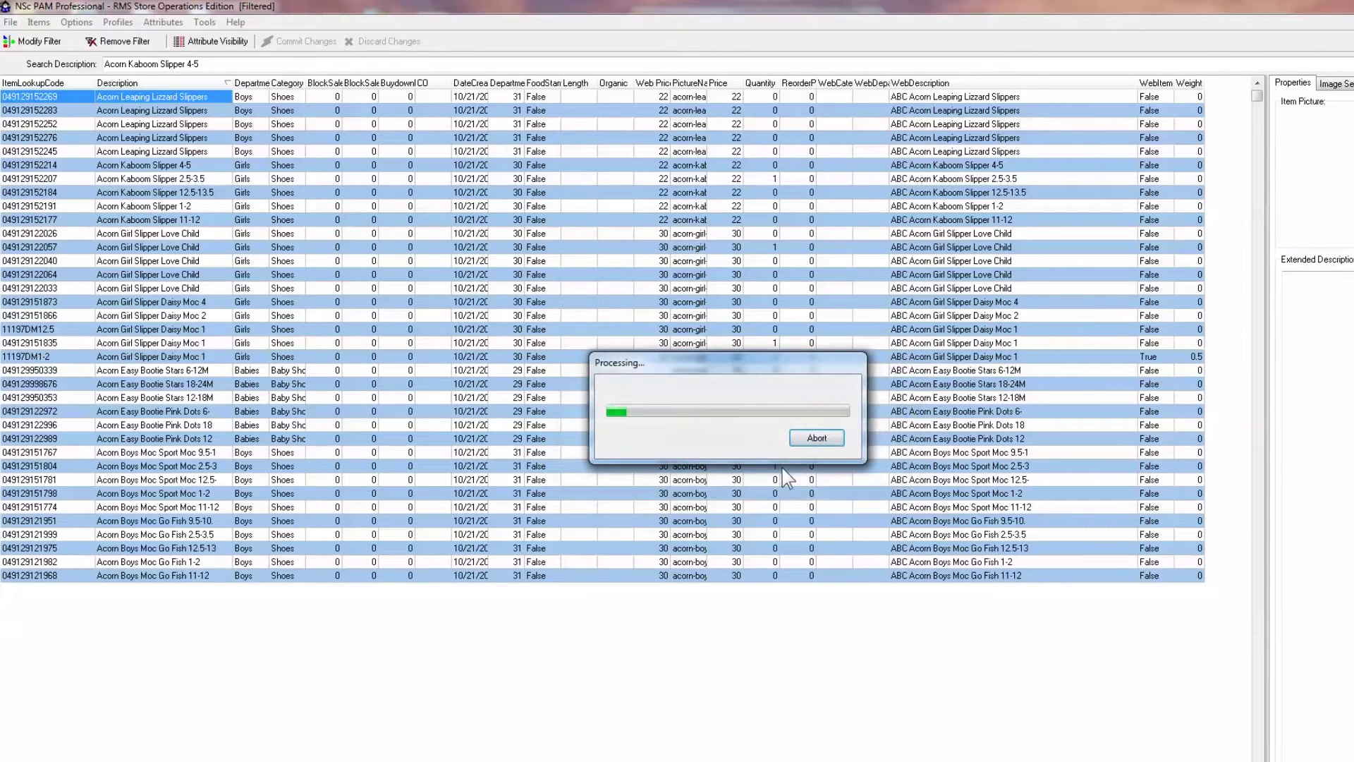
pyautogui.click(823, 467)
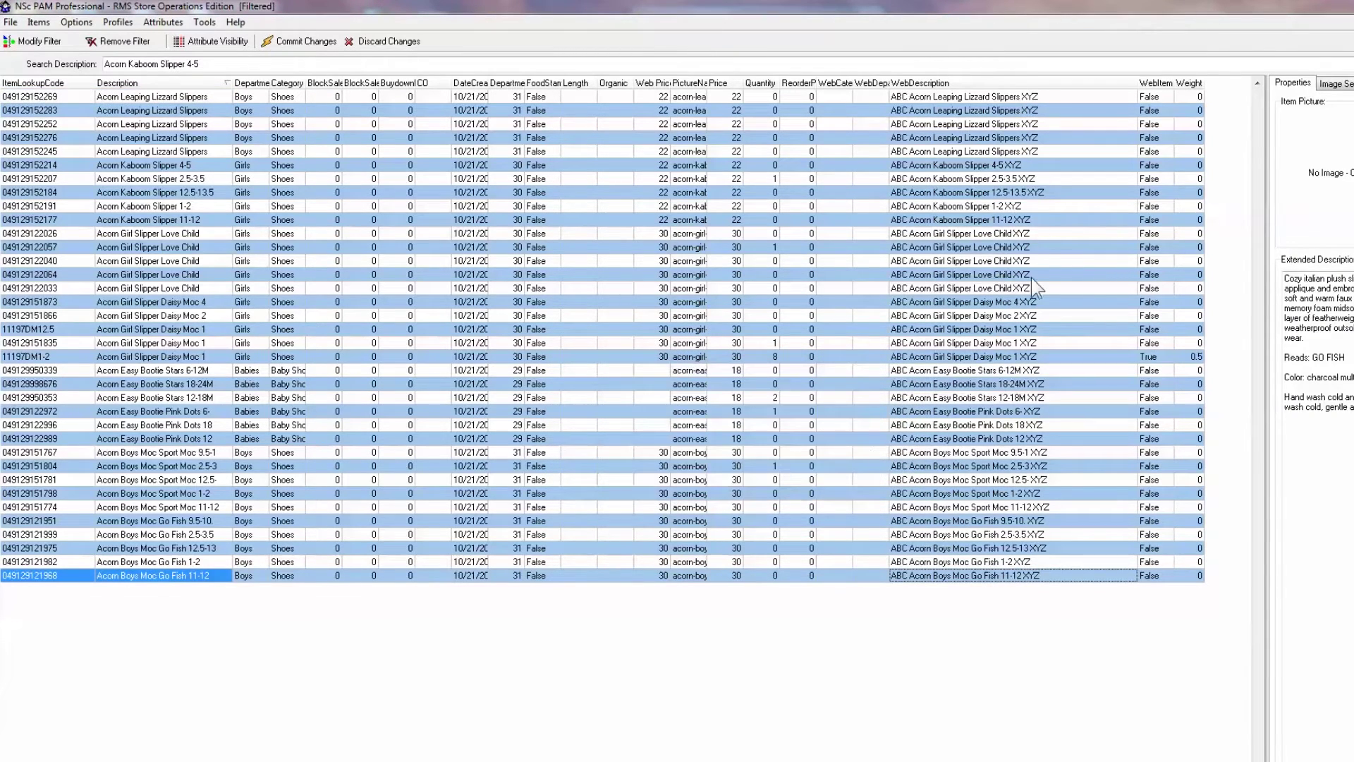
pyautogui.click(311, 42)
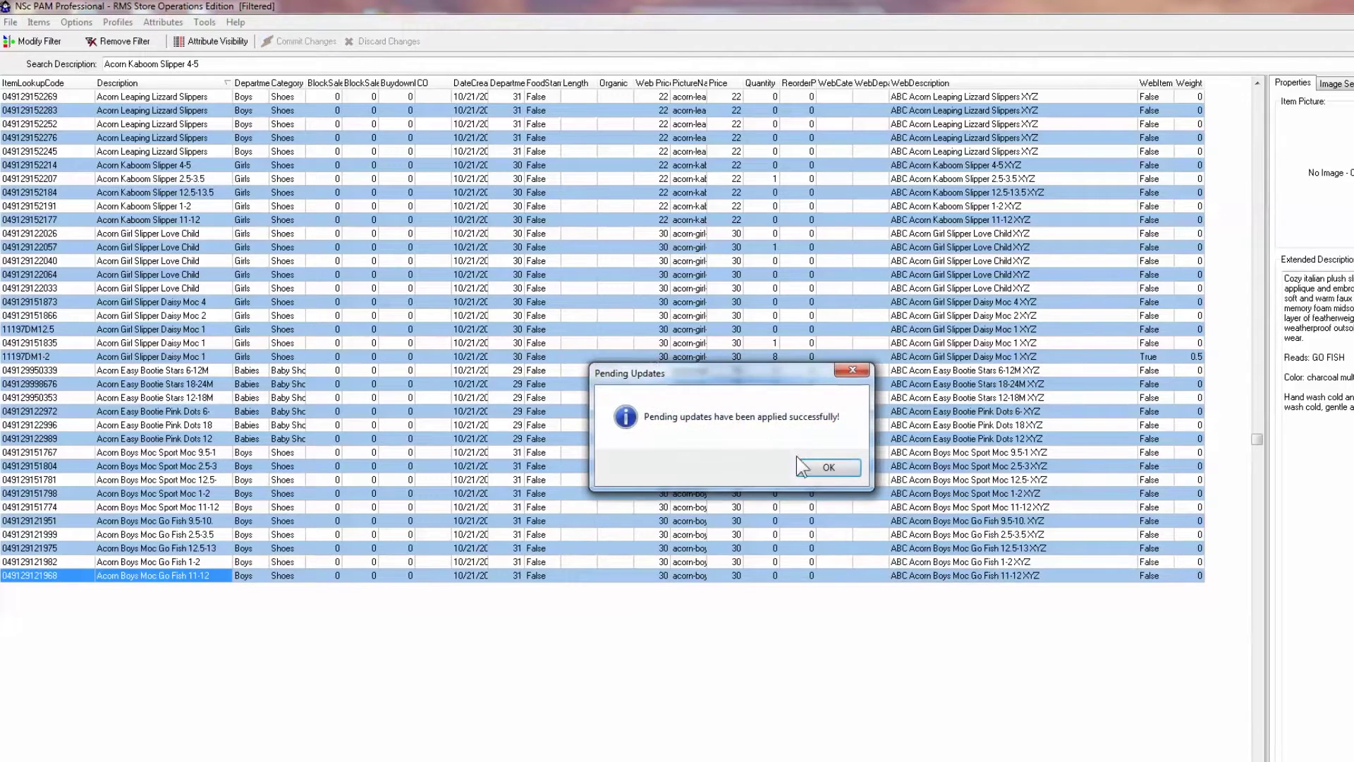
pyautogui.click(828, 467)
pyautogui.rightClick(954, 96)
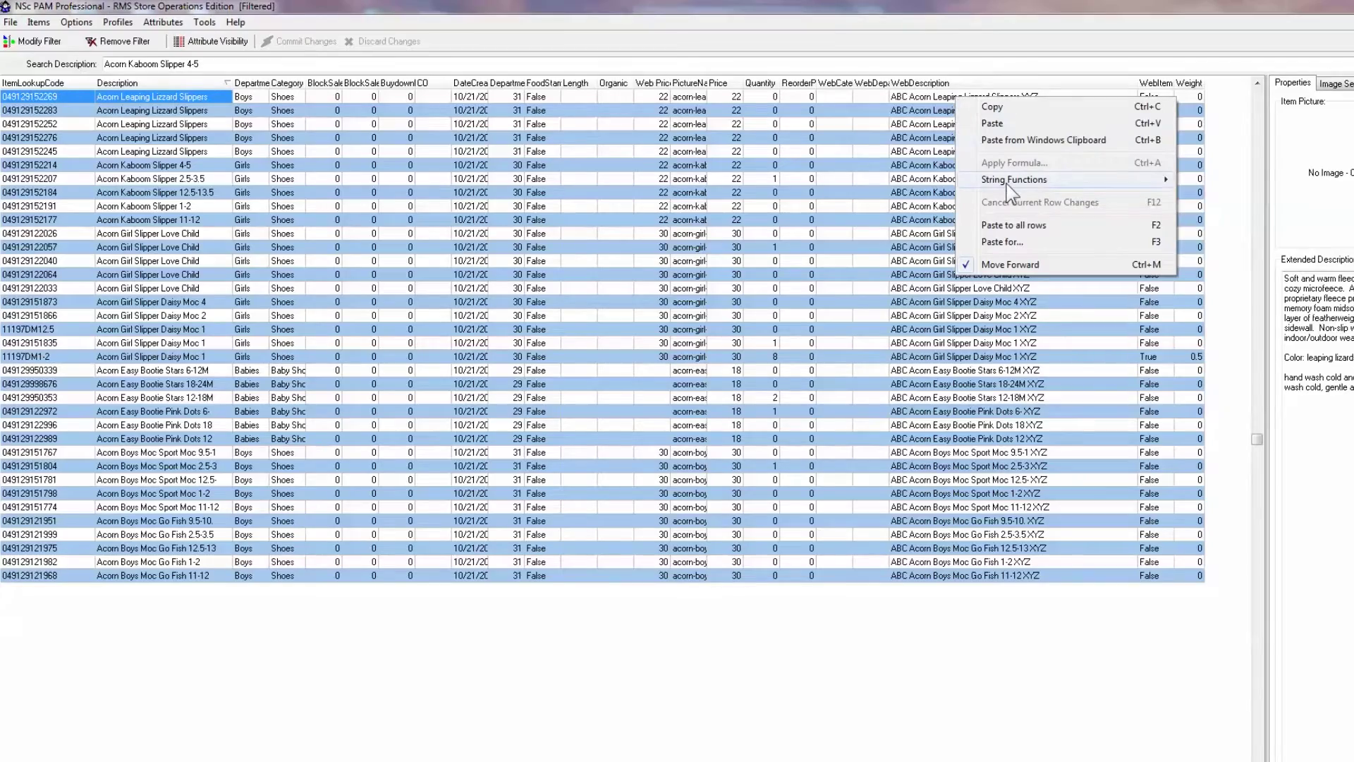
# Replace 'ABC' with nothing in the WebDescriptions
pyautogui.moveTo(1010, 185)
pyautogui.click(1224, 242)
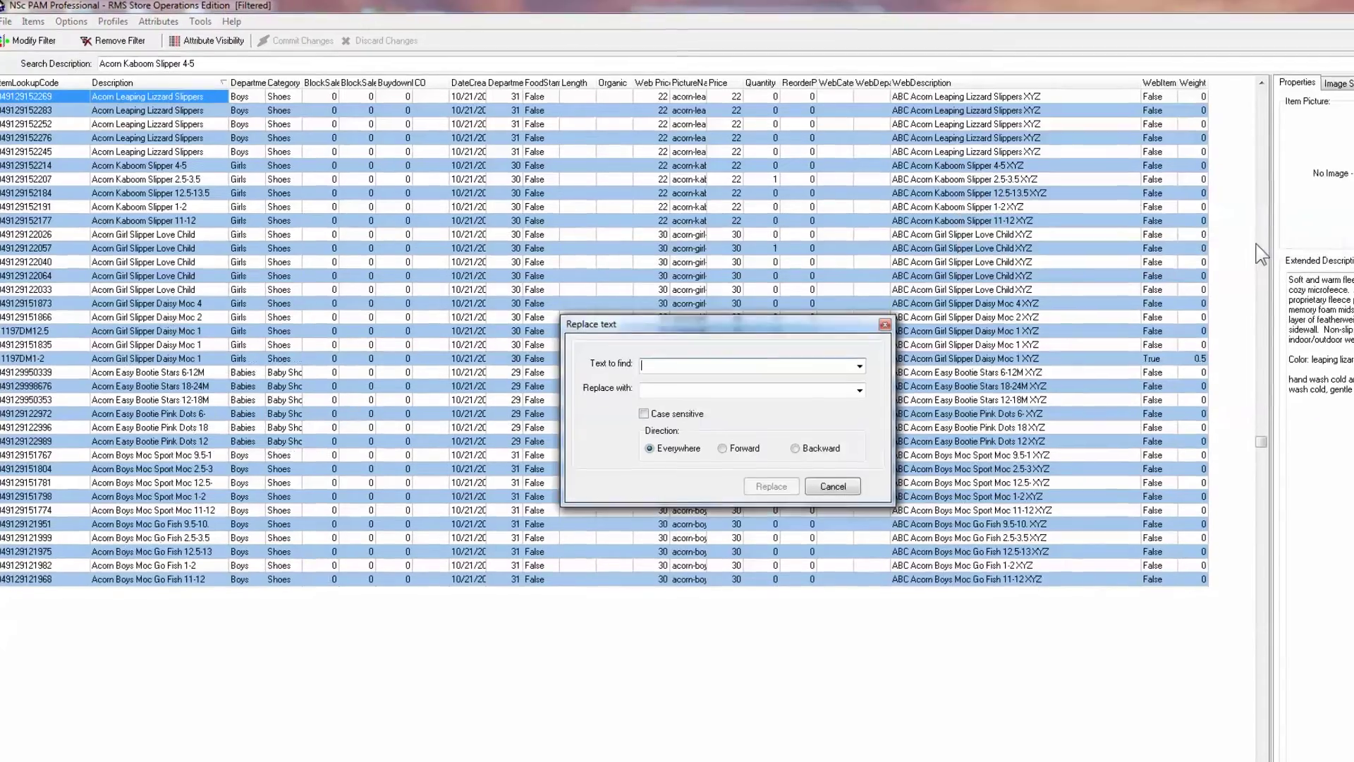
pyautogui.write('ABC')
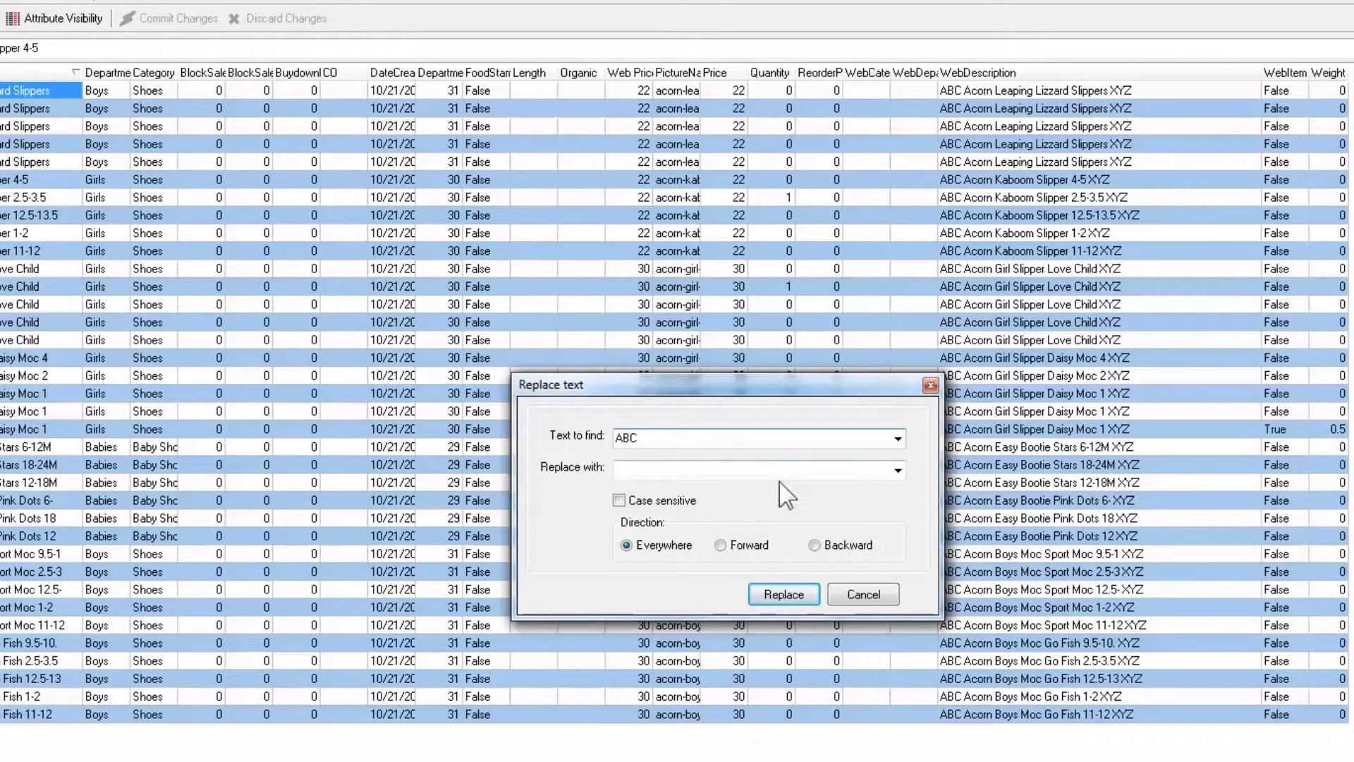
pyautogui.click(772, 468)
pyautogui.click(784, 593)
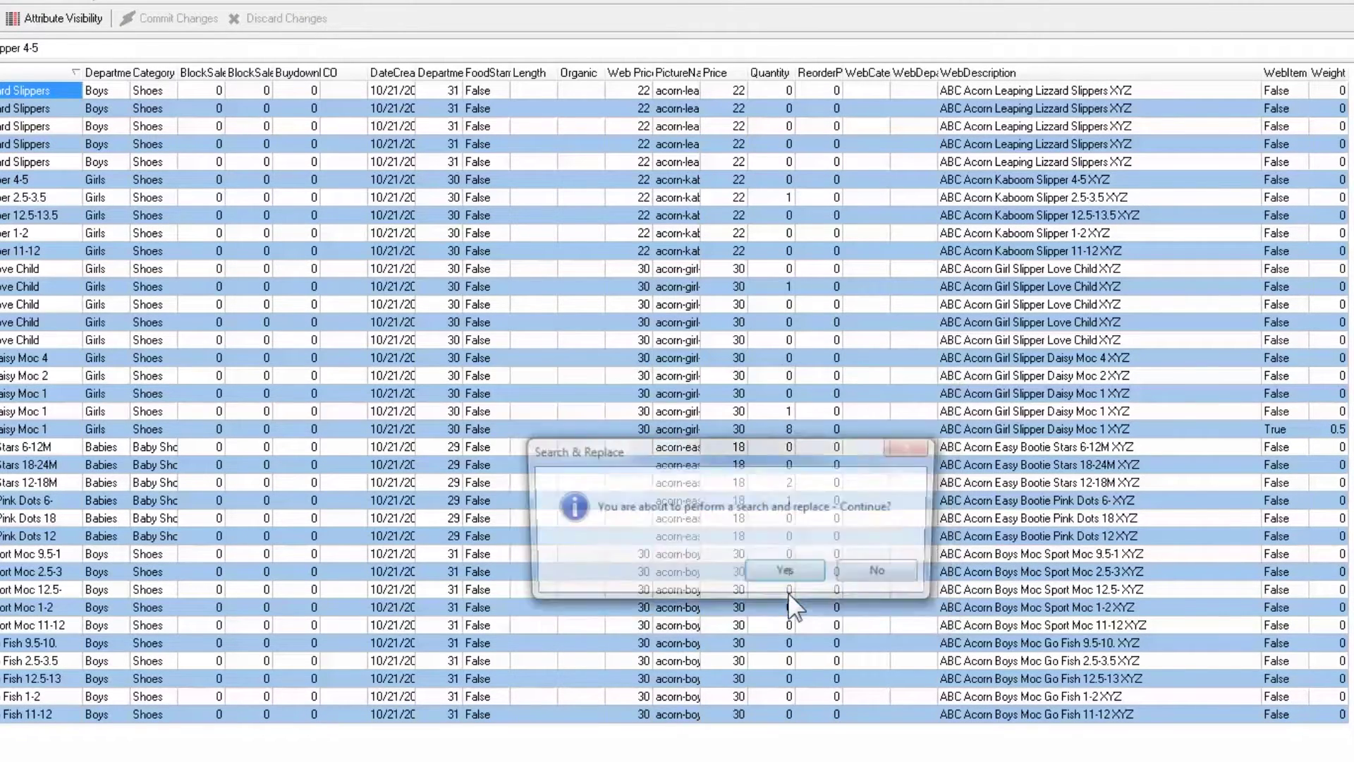
pyautogui.click(794, 570)
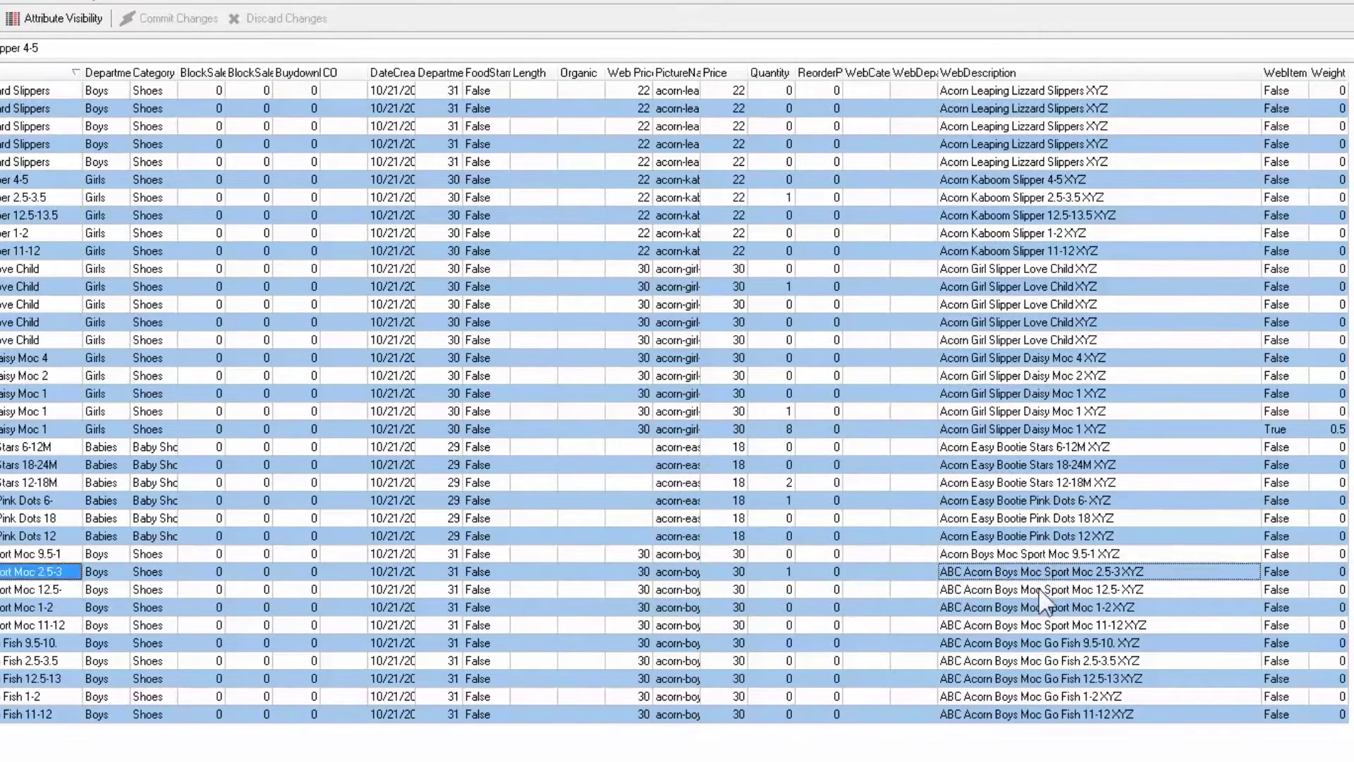
# Commit the pending item edits and dismiss the success message
pyautogui.click(825, 578)
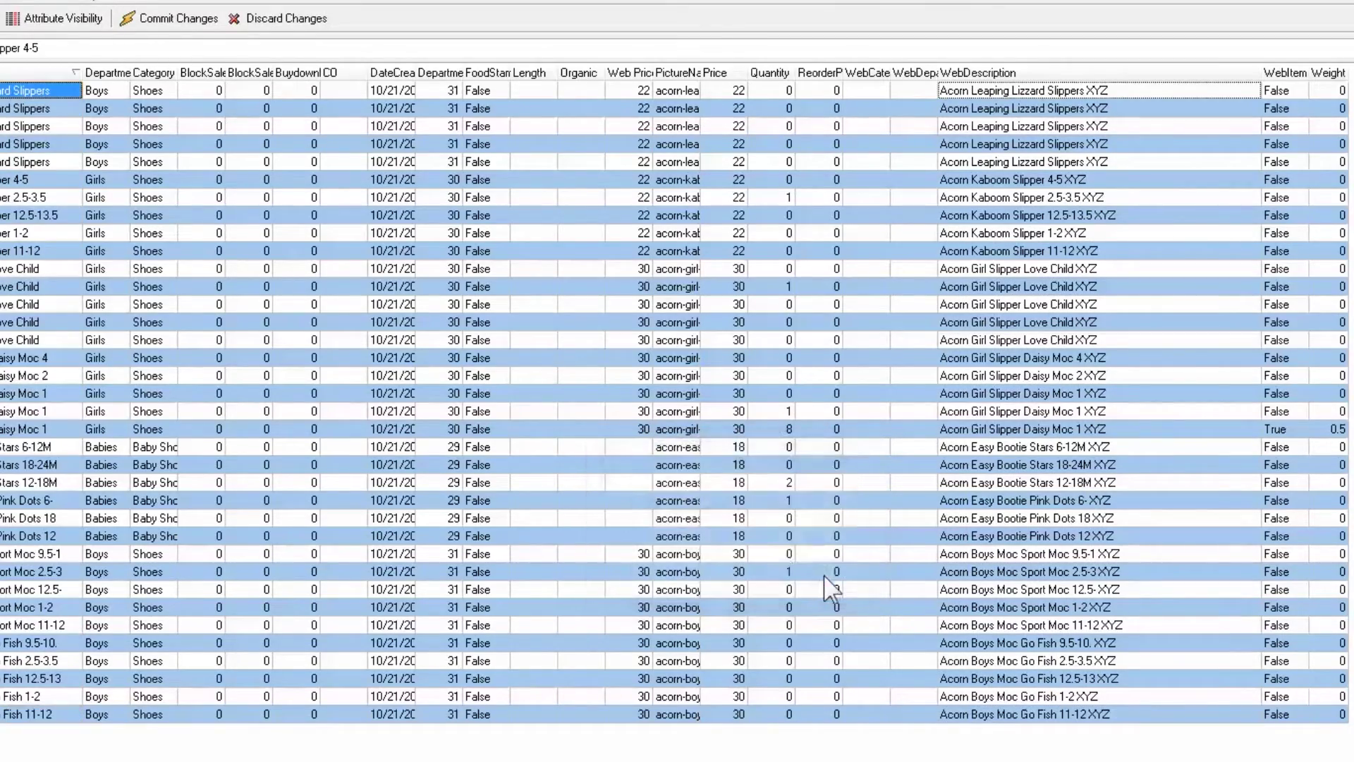
pyautogui.click(189, 19)
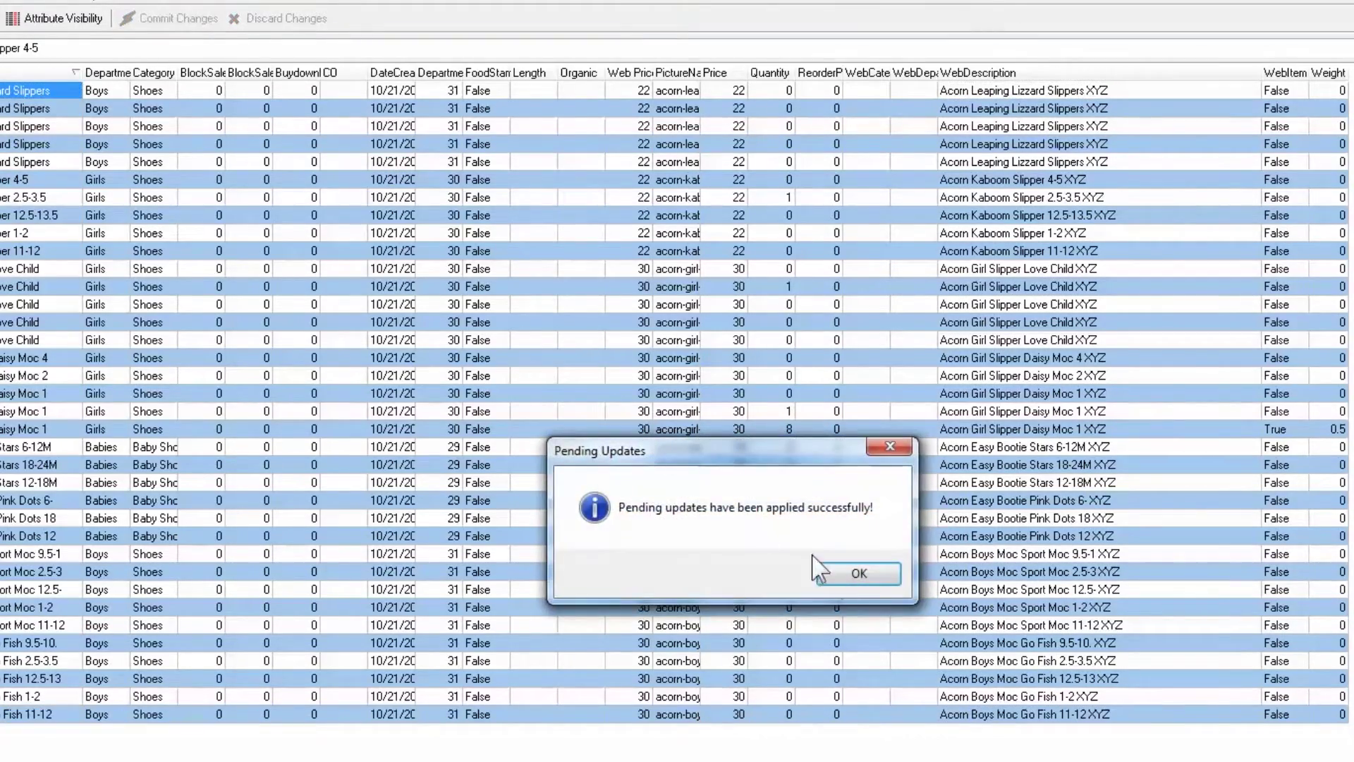
pyautogui.click(856, 573)
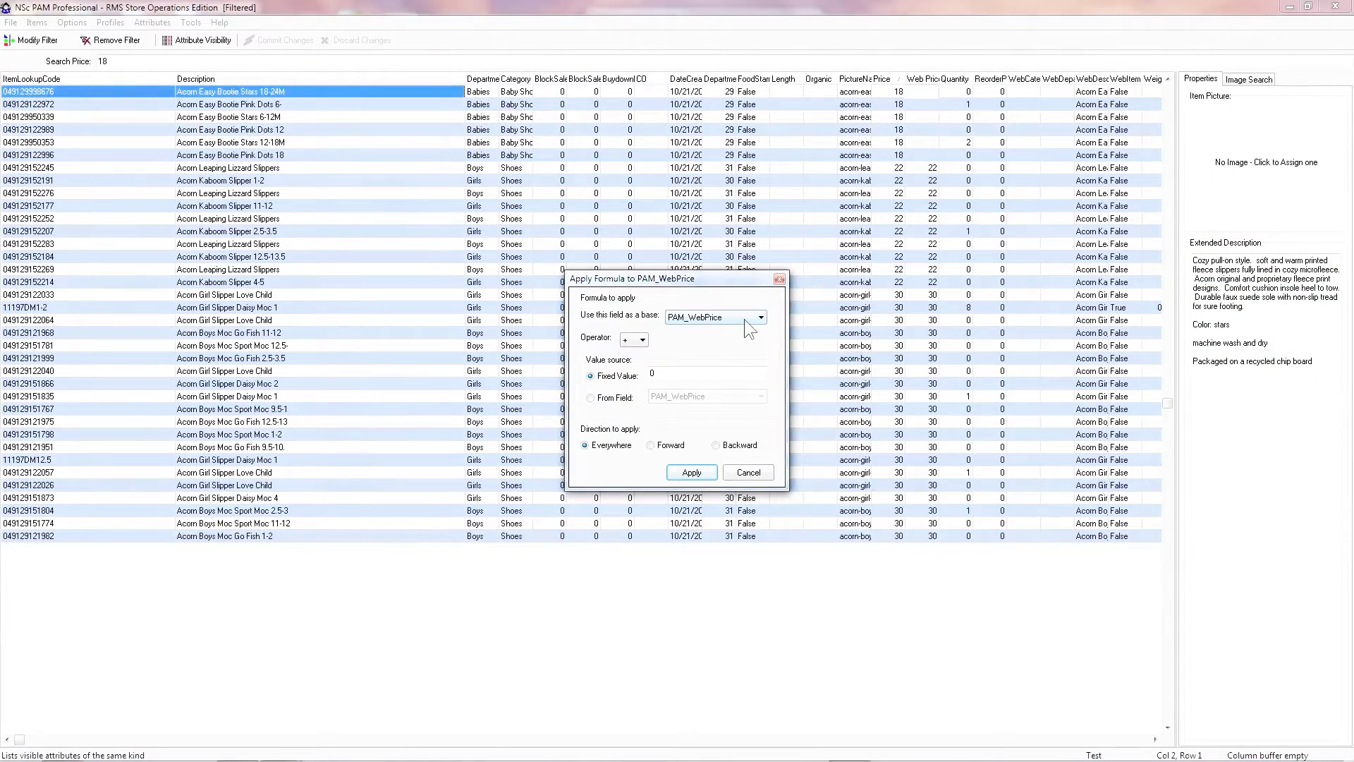
# Choose Price as the PAM_WebPrice formula's base field and enter a 1.5 value
pyautogui.click(743, 319)
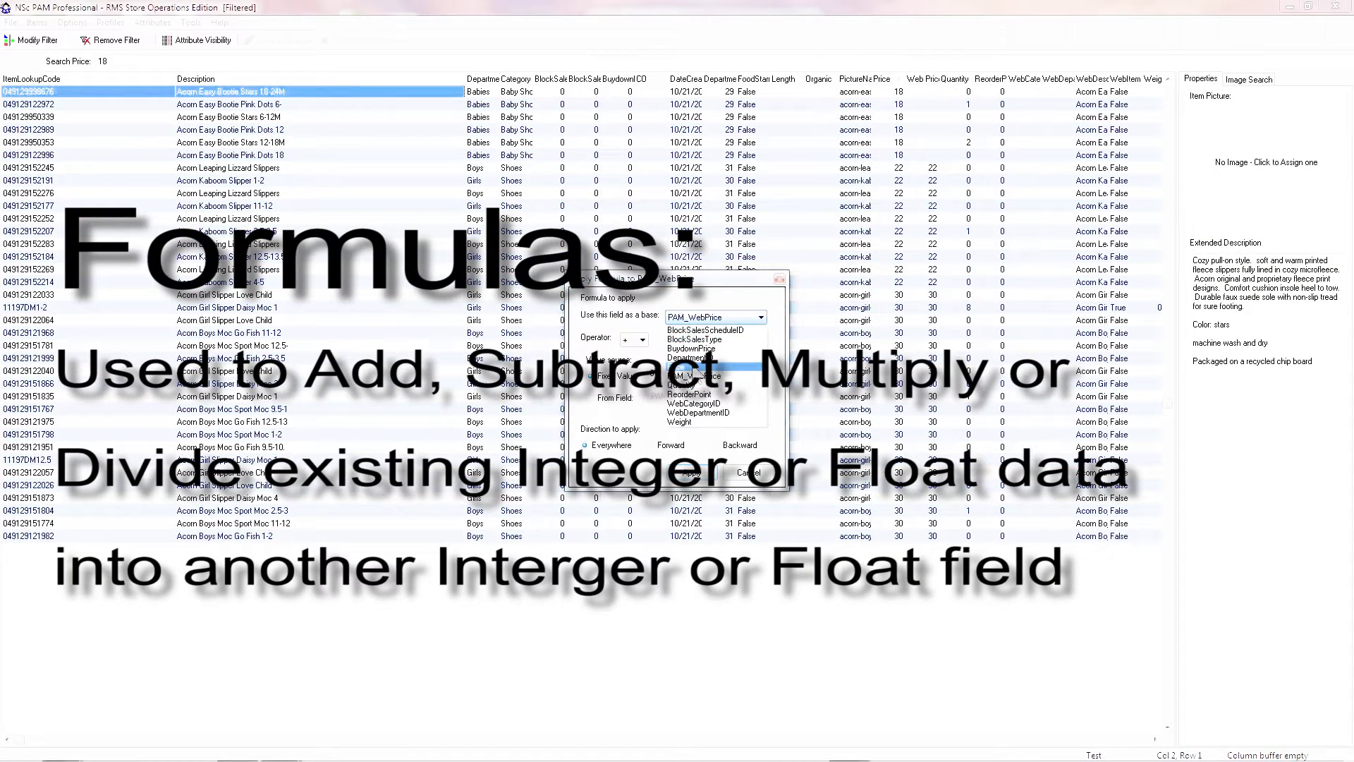
pyautogui.click(693, 366)
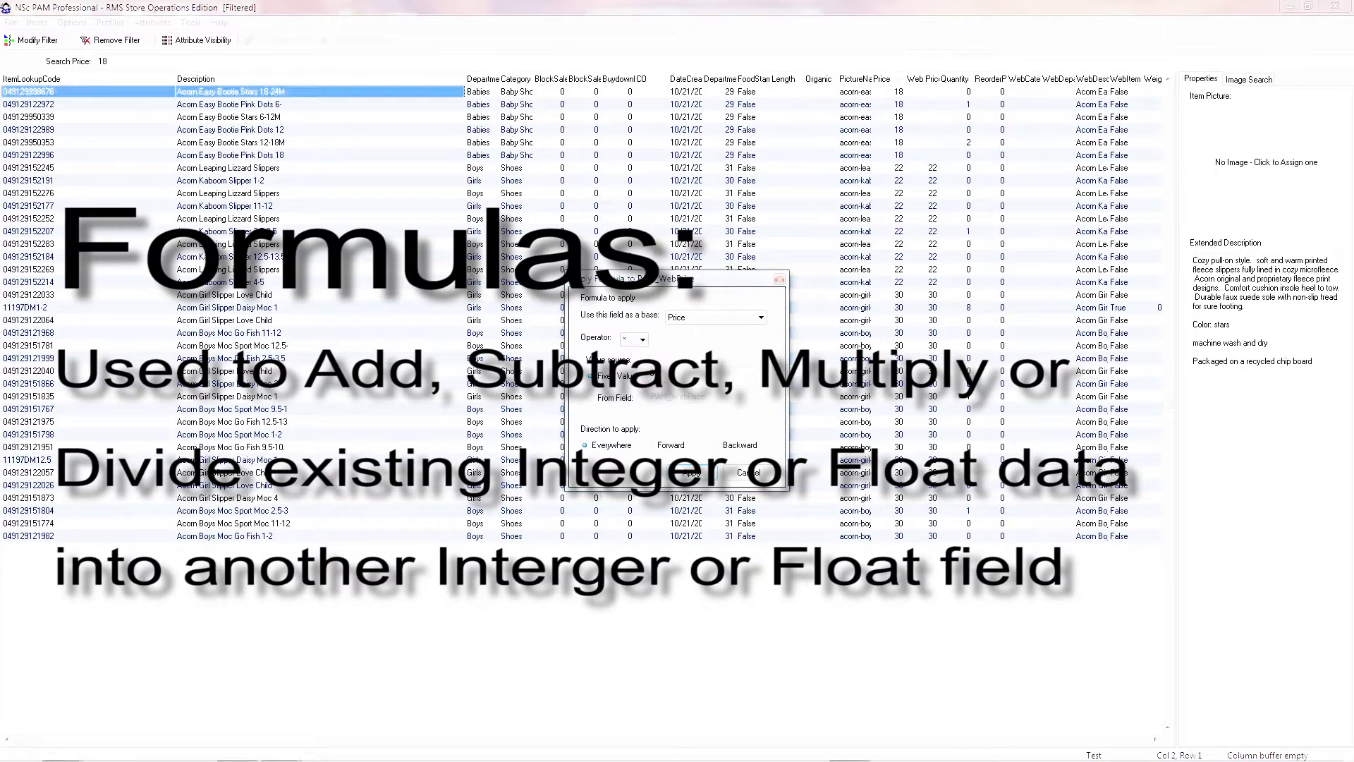
pyautogui.write('1.5')
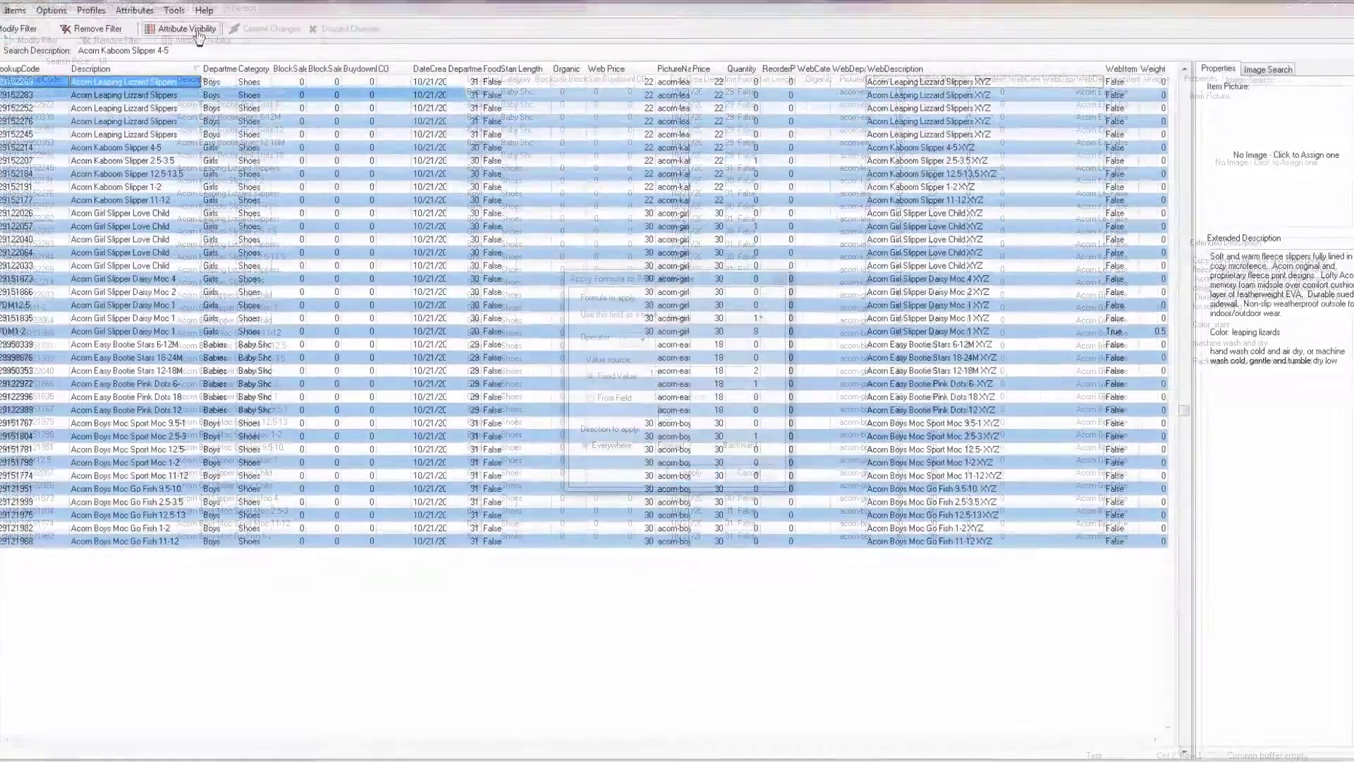
# Change the options for which attributes are visible
pyautogui.click(187, 29)
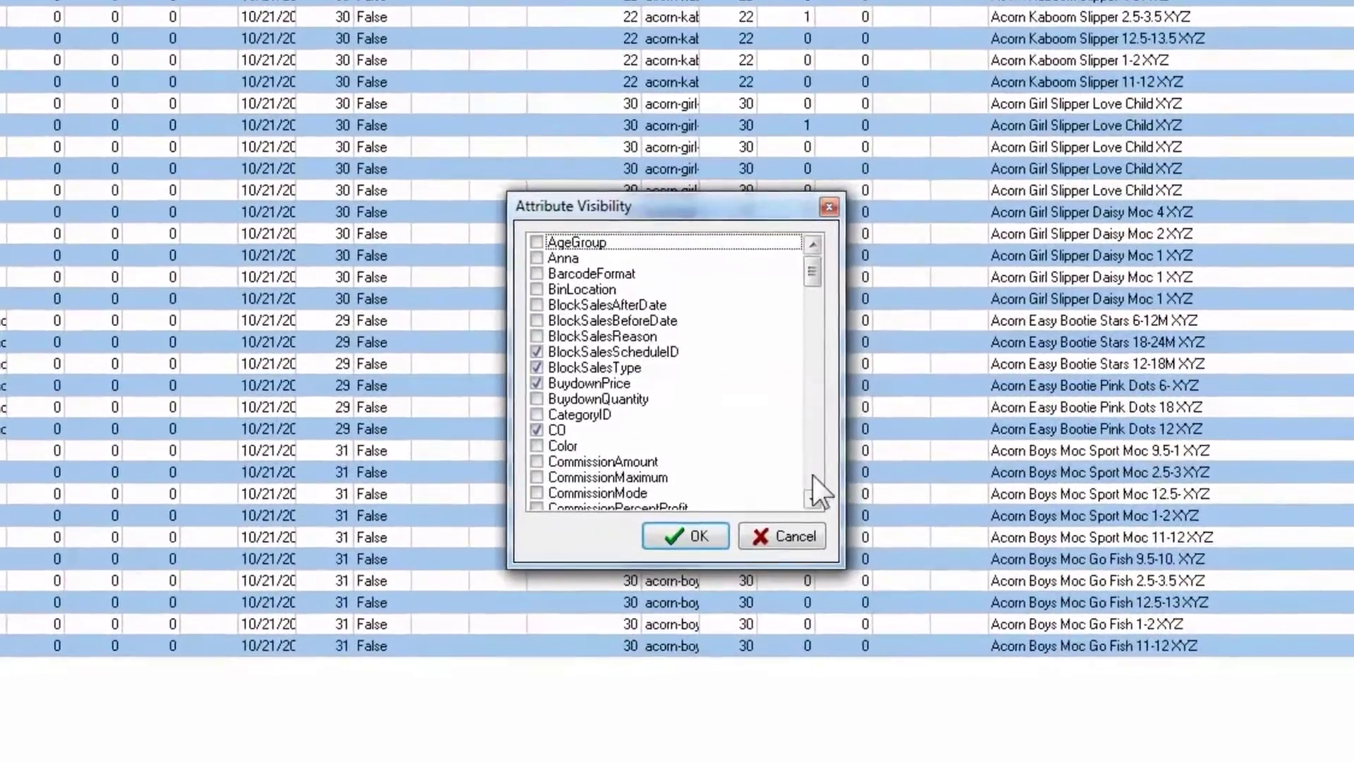
pyautogui.click(812, 476)
pyautogui.click(829, 487)
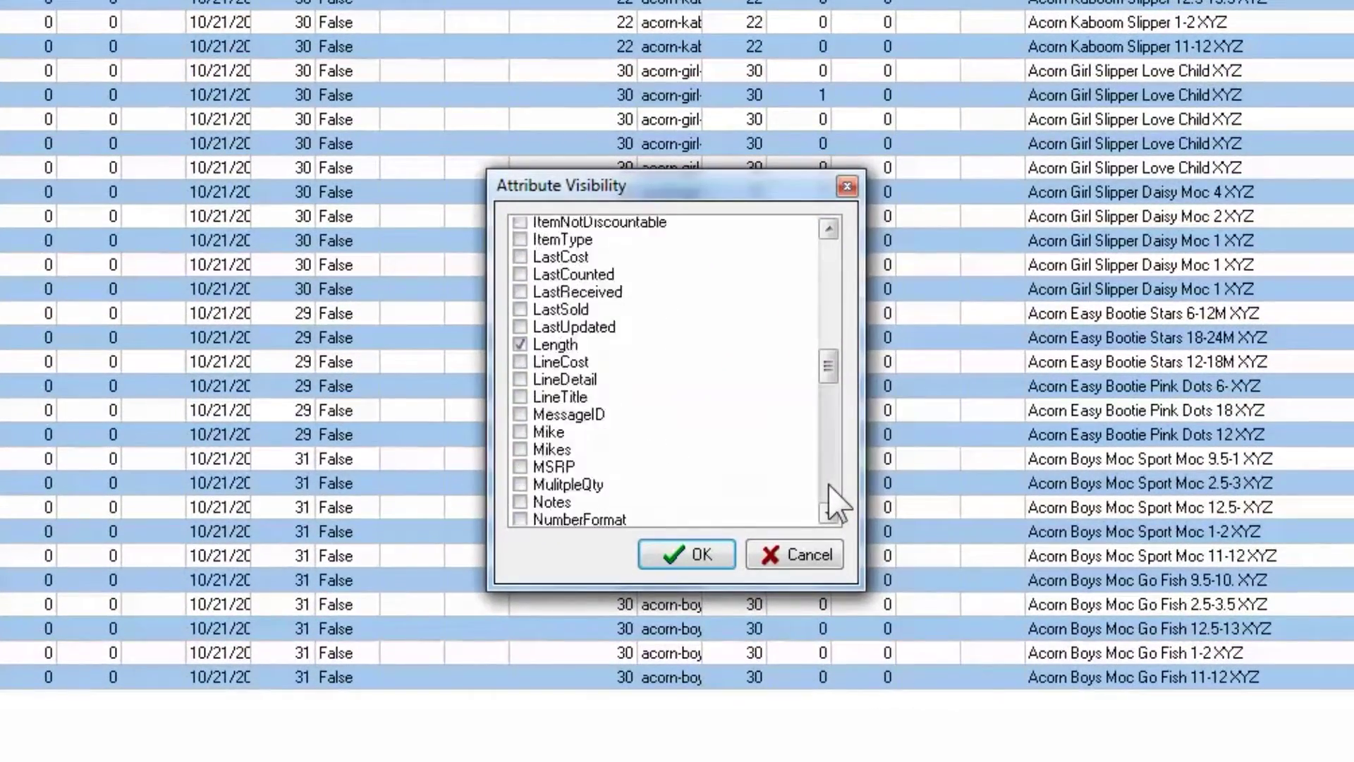
pyautogui.click(829, 486)
pyautogui.click(829, 486)
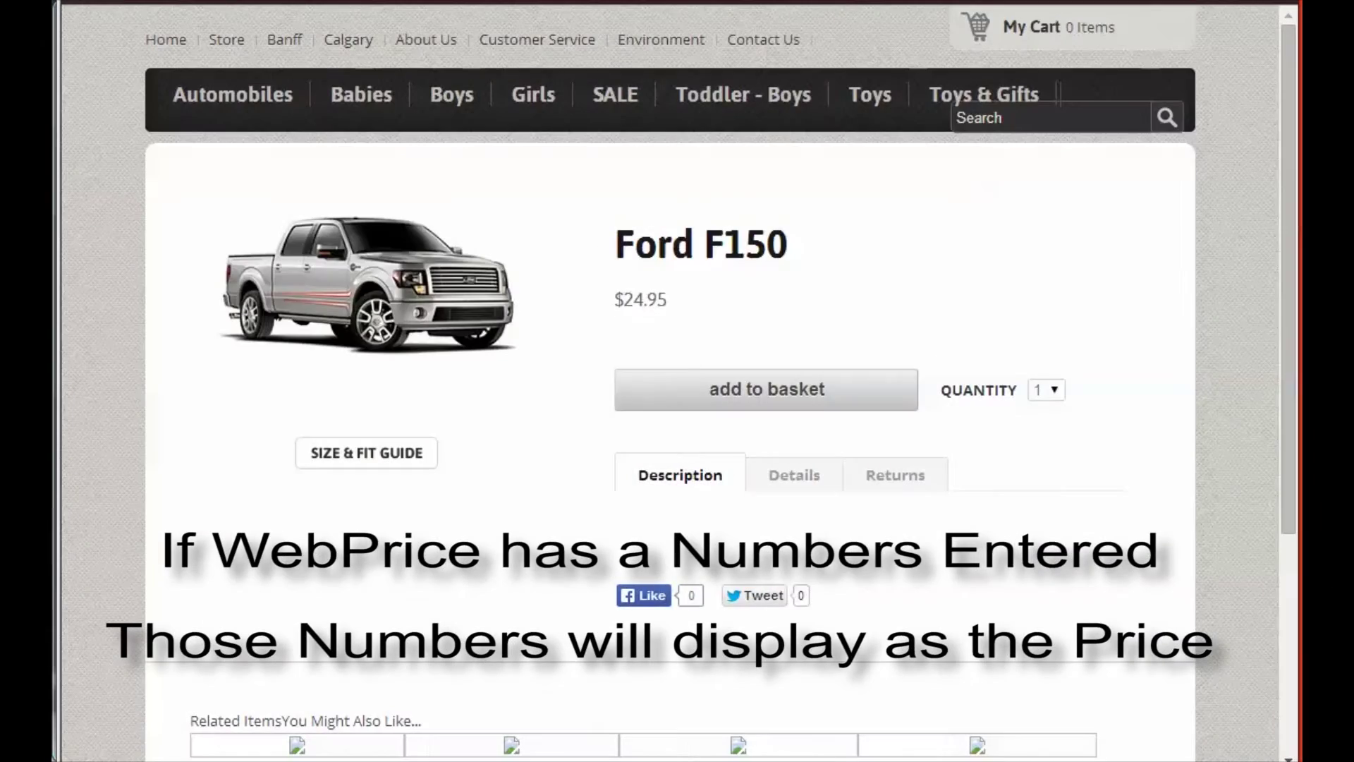
# Set one item's Web Price to 5.00, commit, and verify $5.00 on the reloaded store page
pyautogui.moveTo(692, 310); pyautogui.dragTo(598, 314)
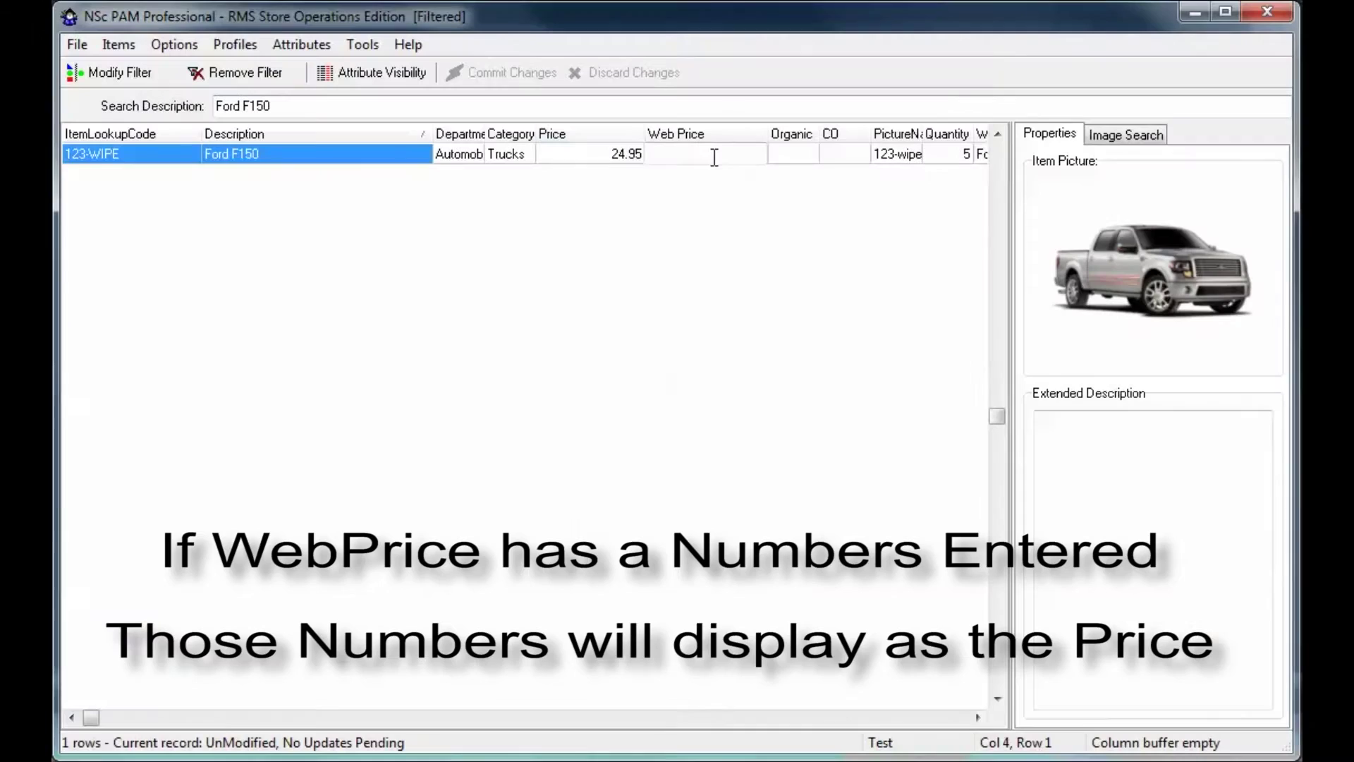
pyautogui.click(714, 153)
pyautogui.write('5.00')
pyautogui.click(471, 72)
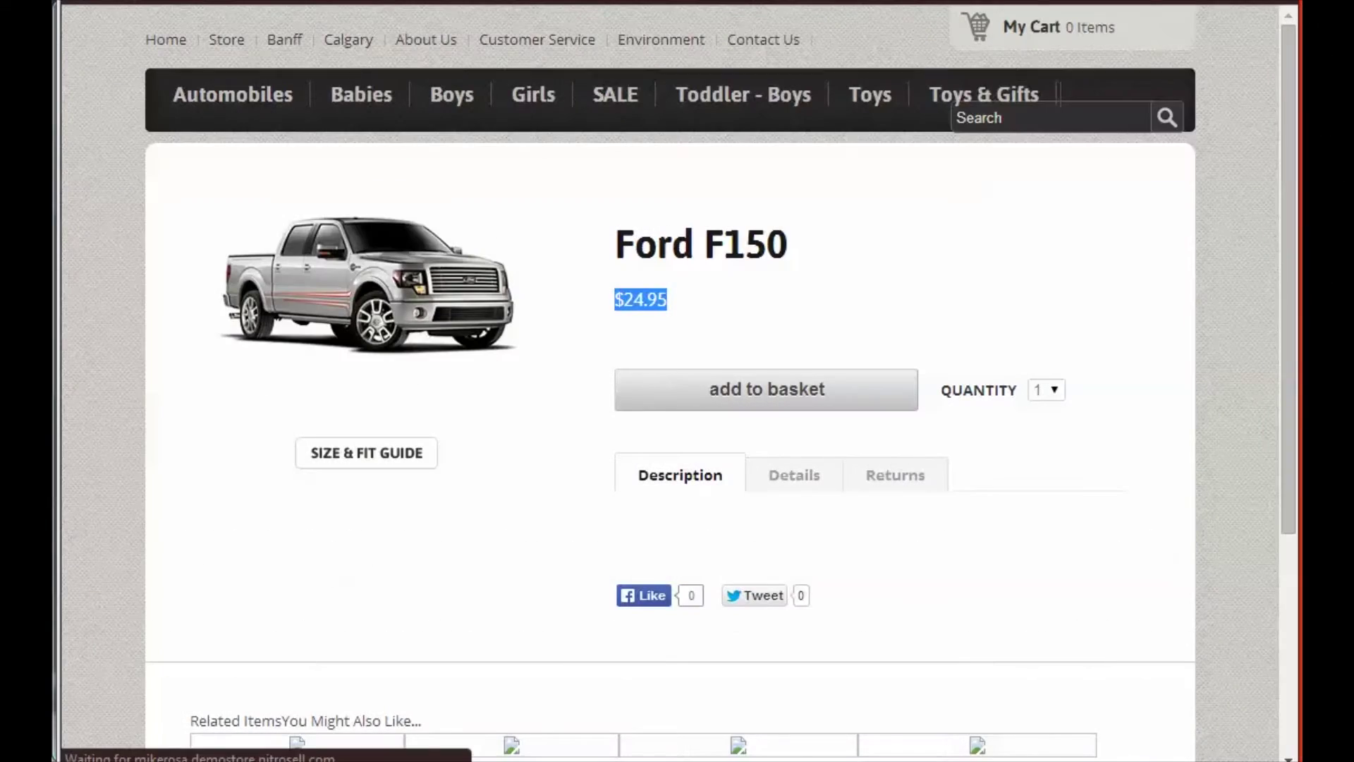
pyautogui.press('F5')
pyautogui.moveTo(682, 318); pyautogui.dragTo(607, 311)
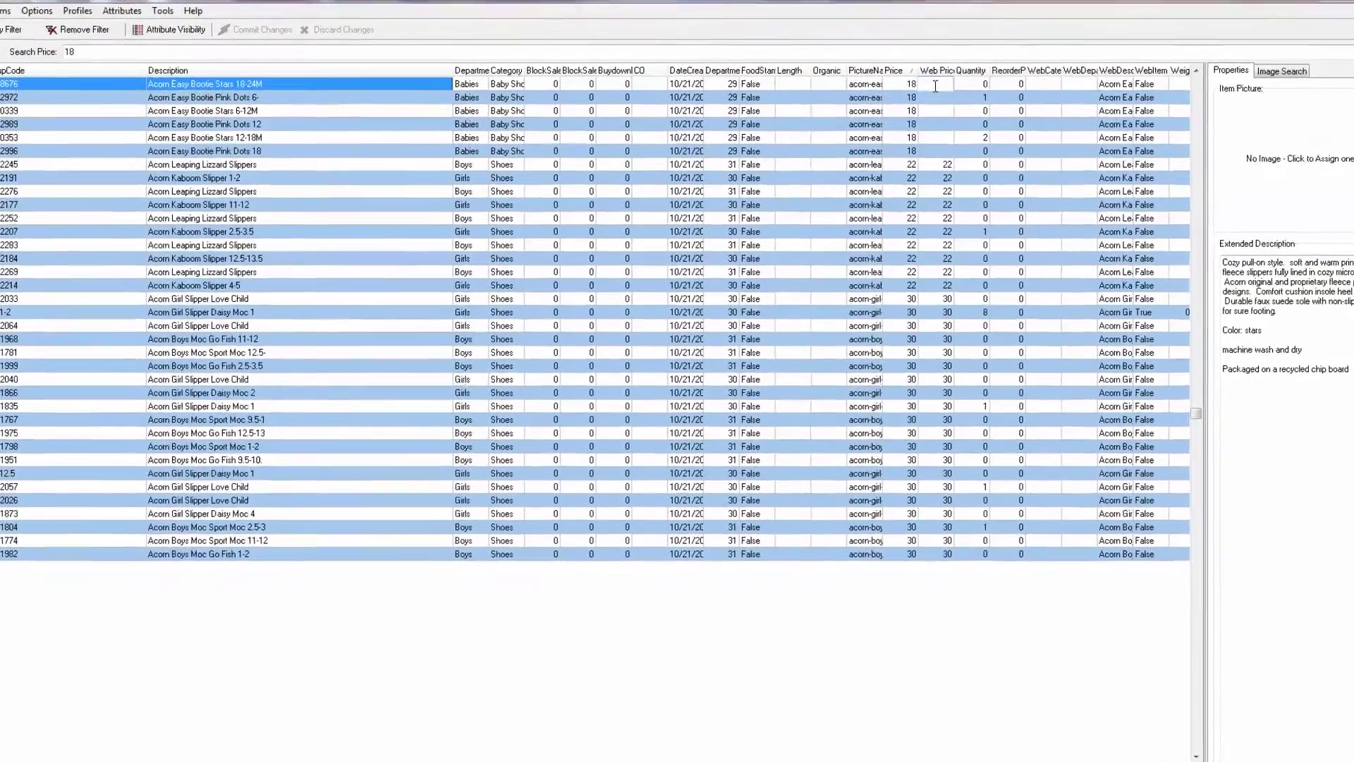
# Apply the formula Web Price = Price * 1.1 to every row
pyautogui.rightClick(935, 86)
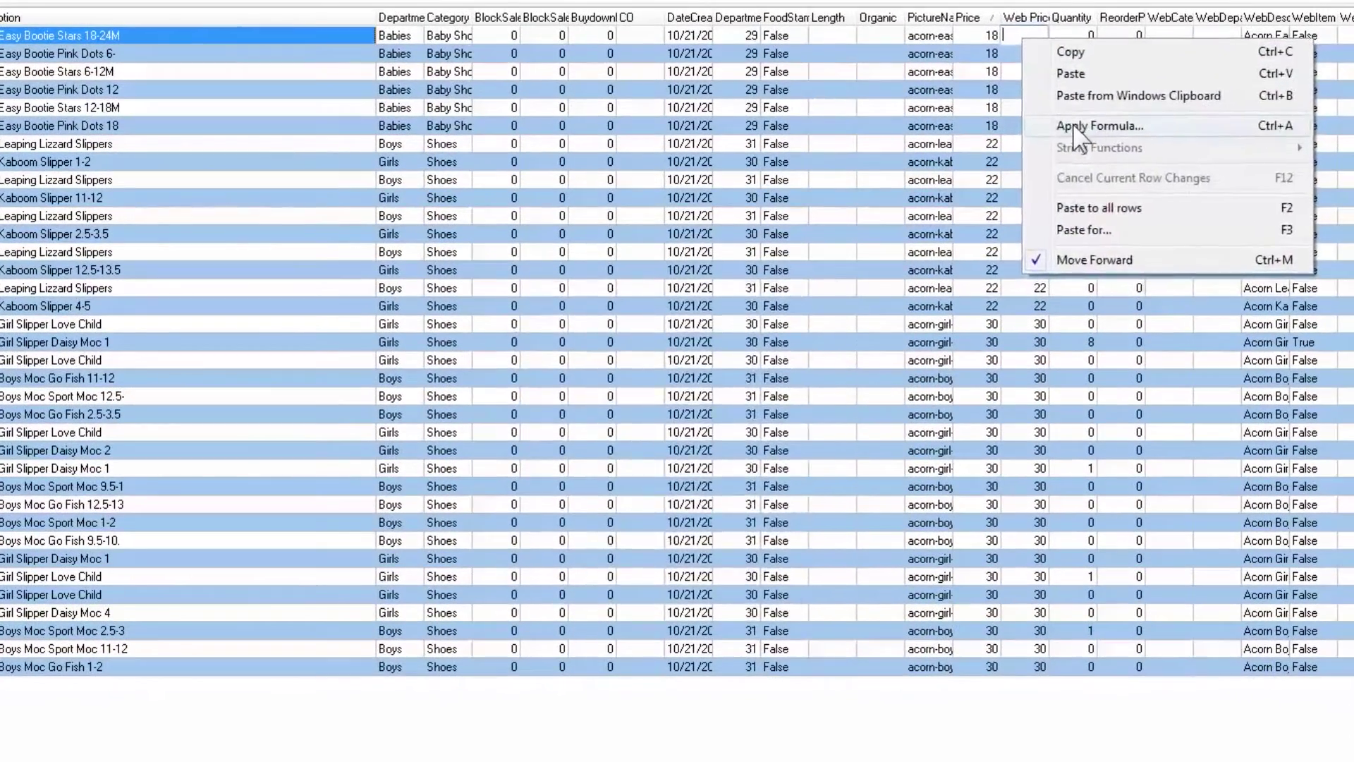
pyautogui.click(941, 176)
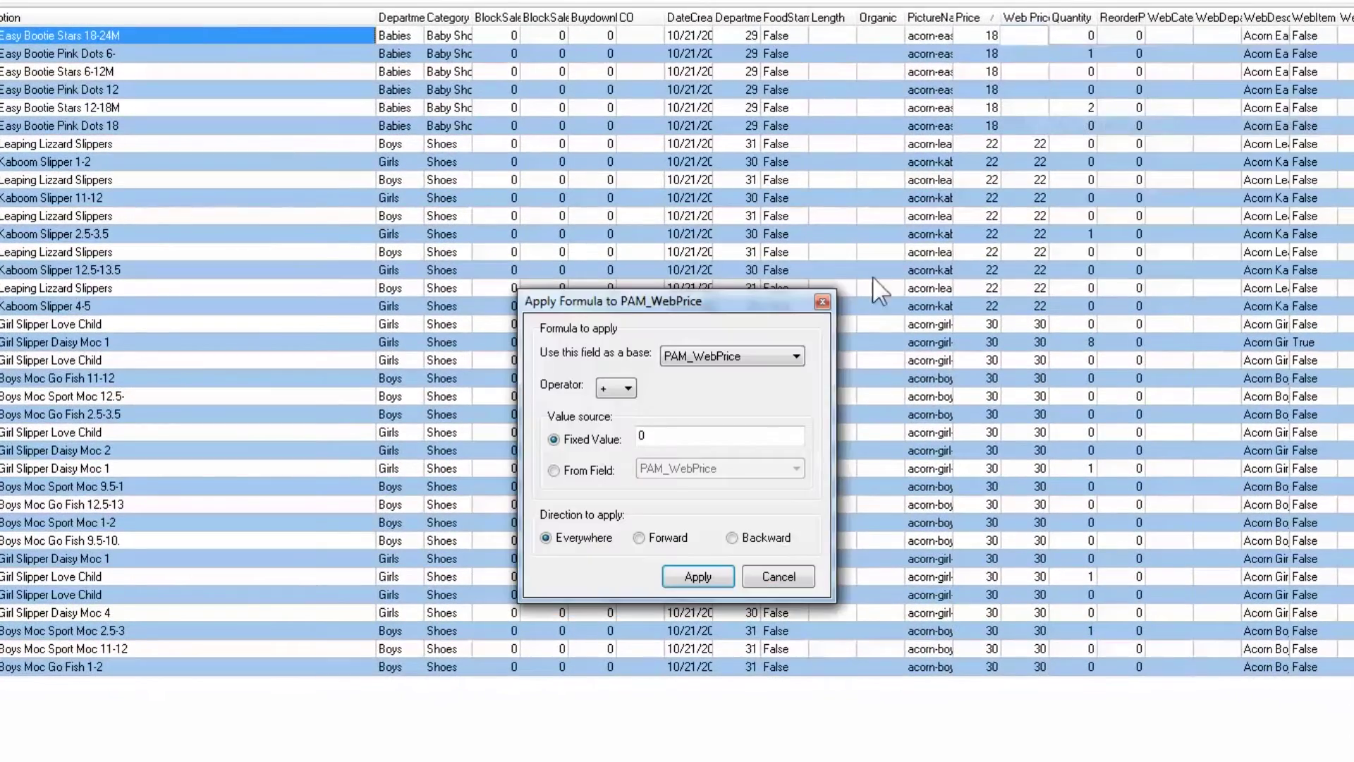
pyautogui.click(784, 357)
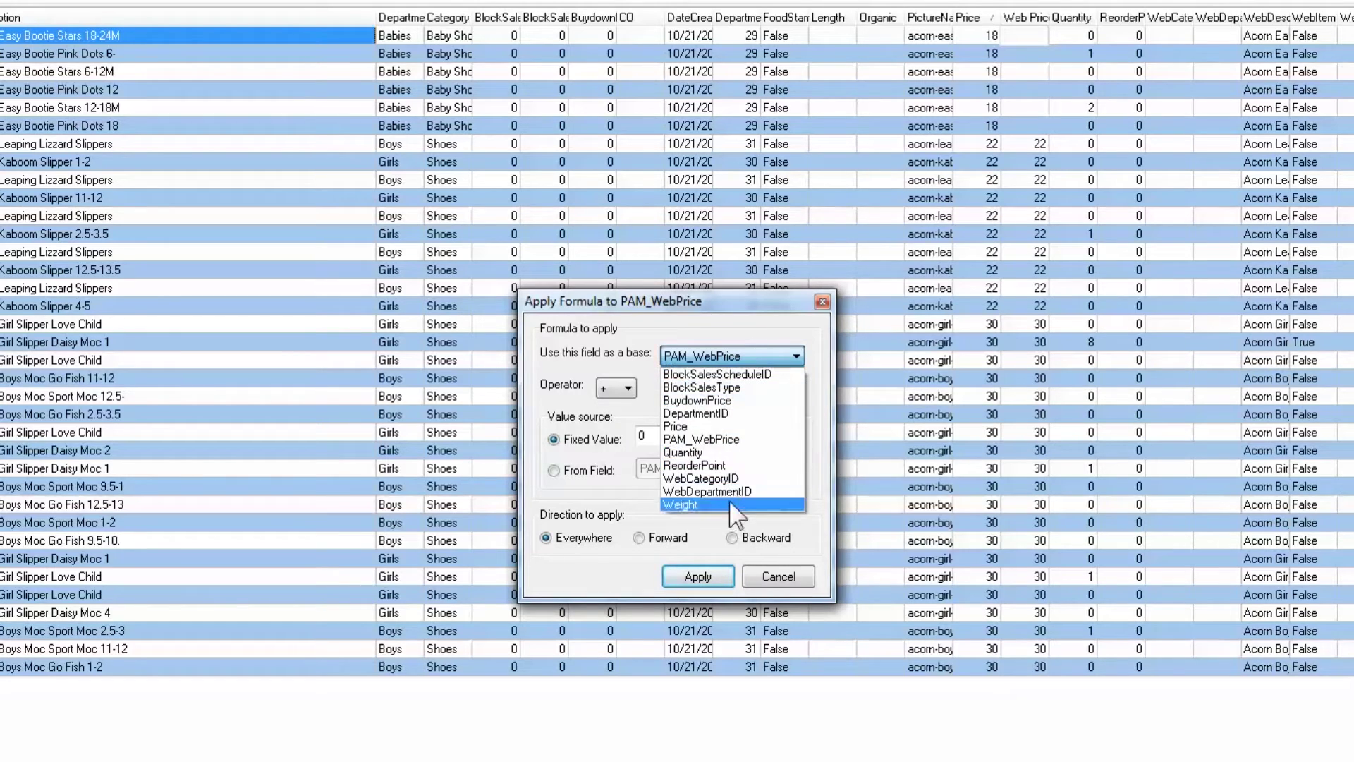
pyautogui.click(705, 427)
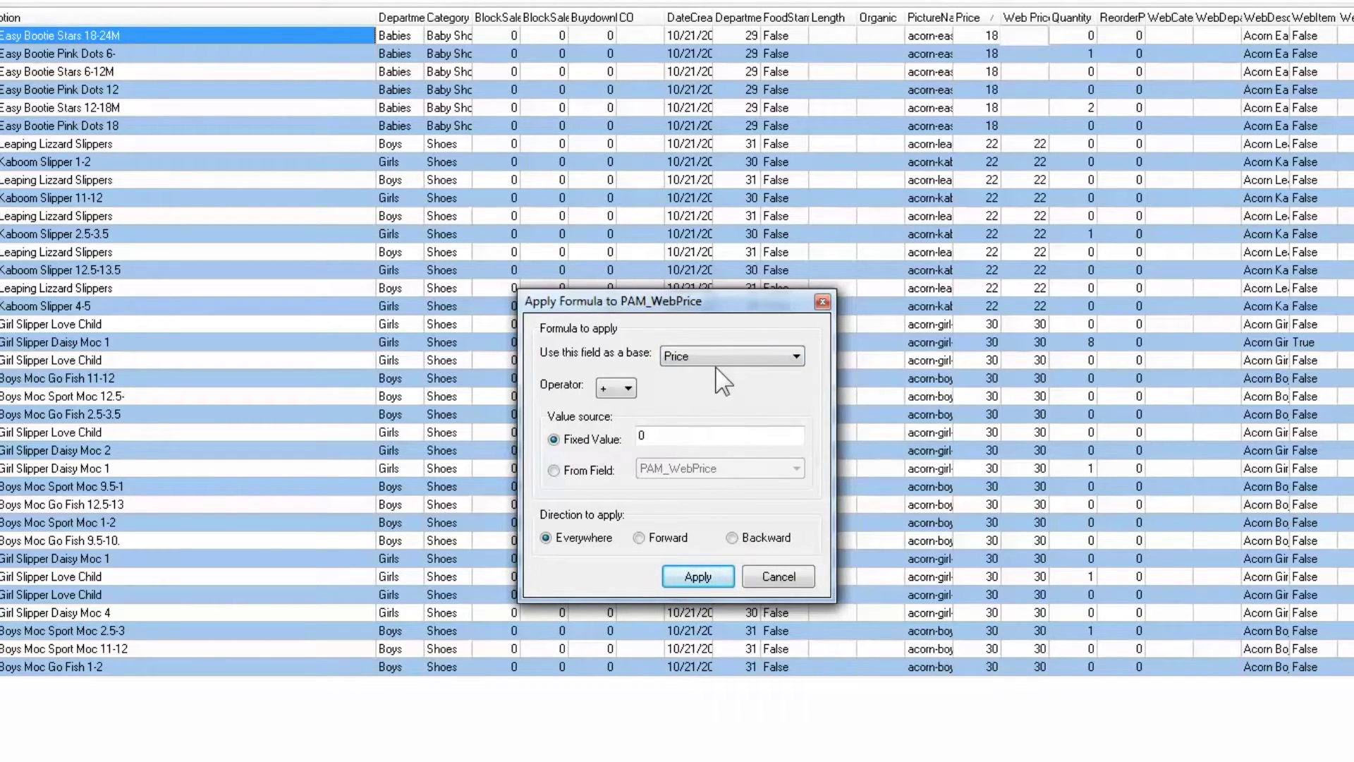
pyautogui.click(627, 388)
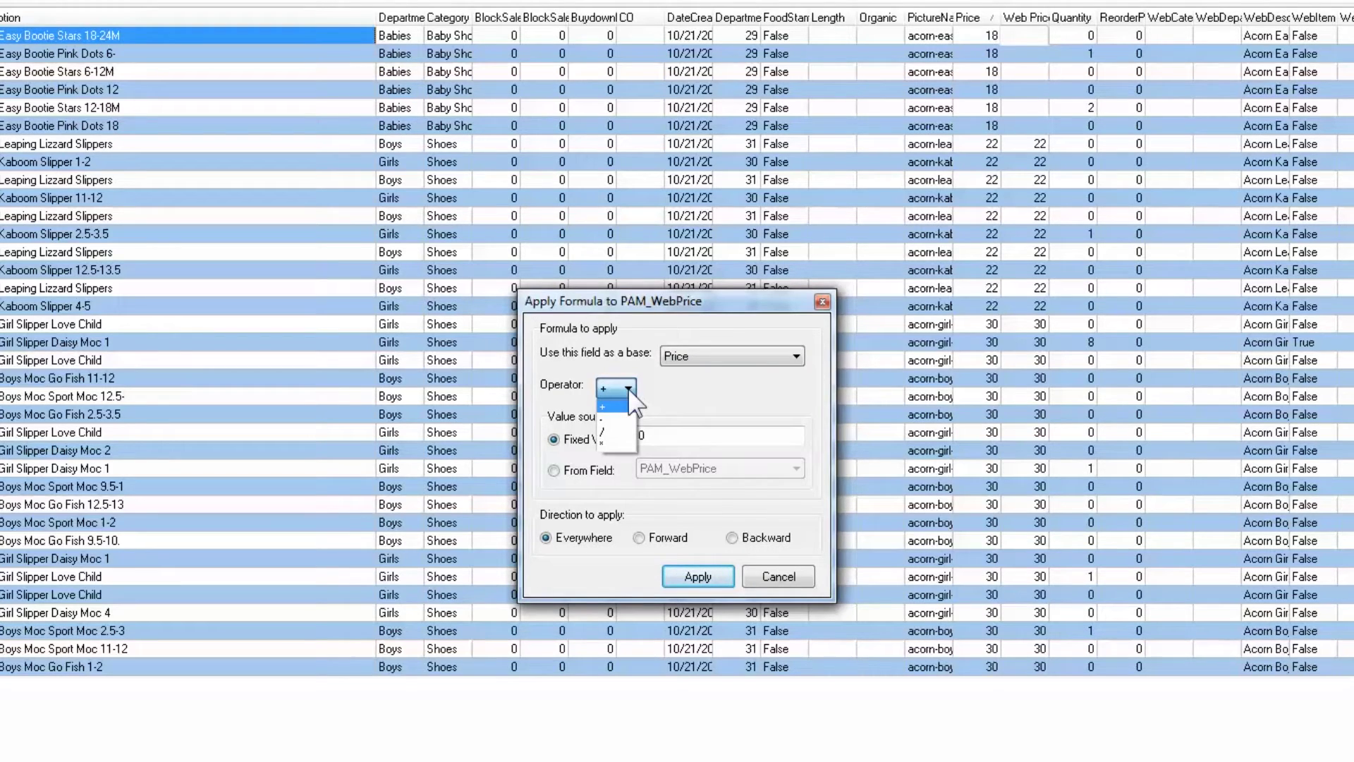
pyautogui.click(617, 443)
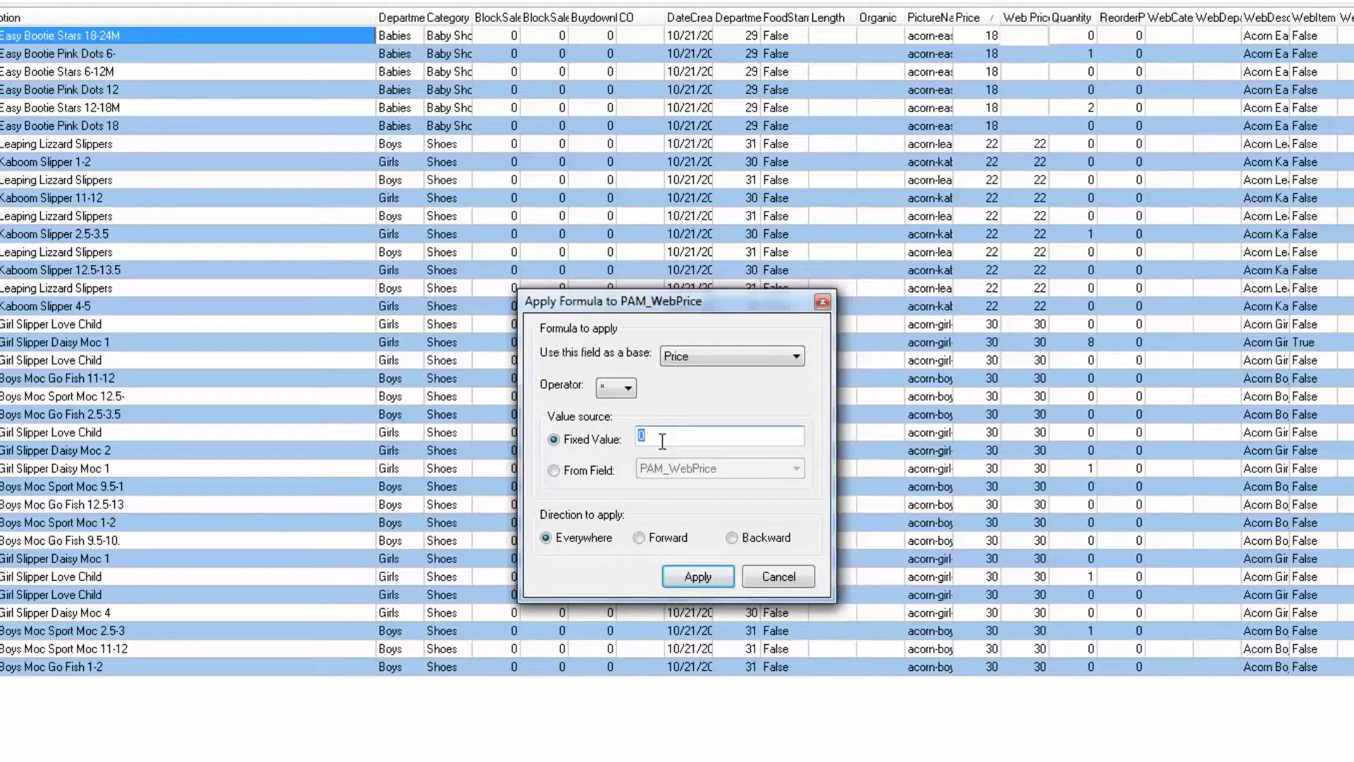
pyautogui.click(650, 539)
pyautogui.click(732, 538)
pyautogui.click(547, 538)
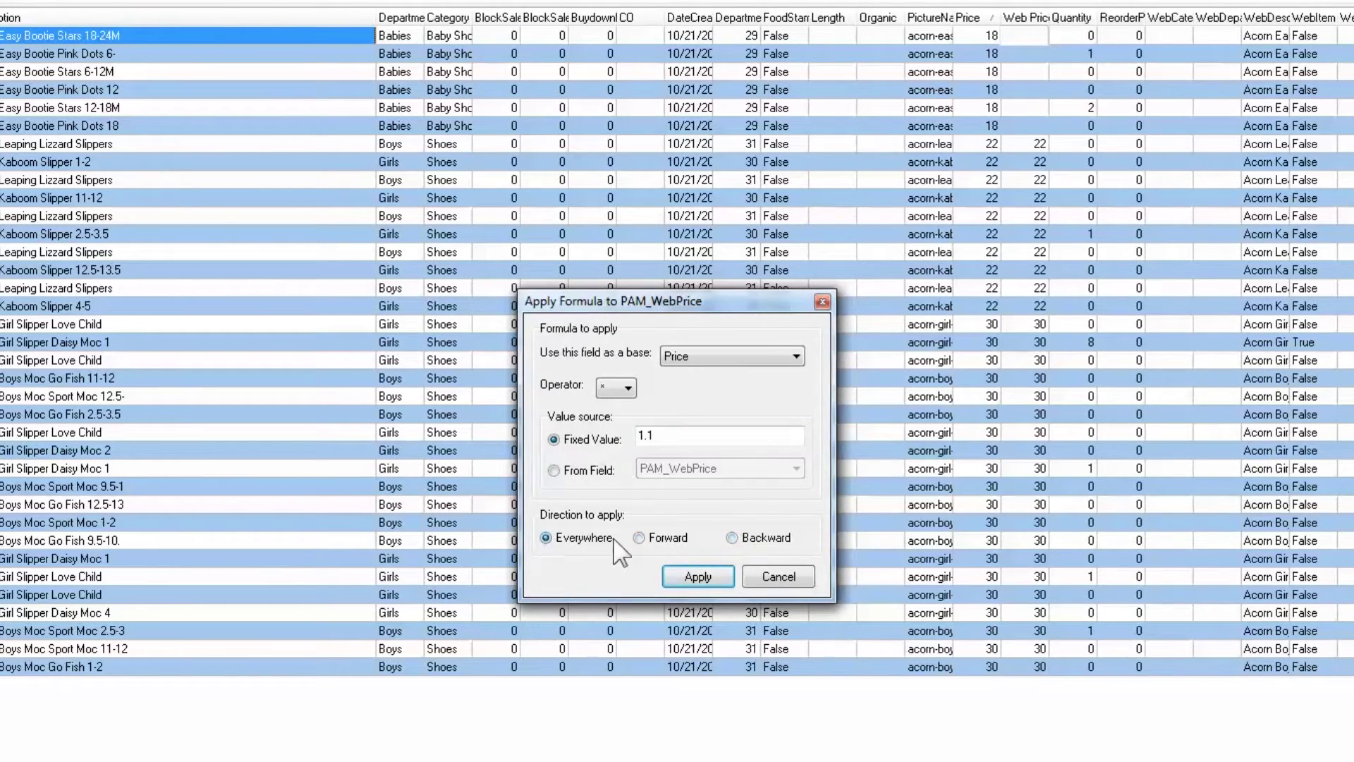
pyautogui.click(693, 578)
pyautogui.click(761, 520)
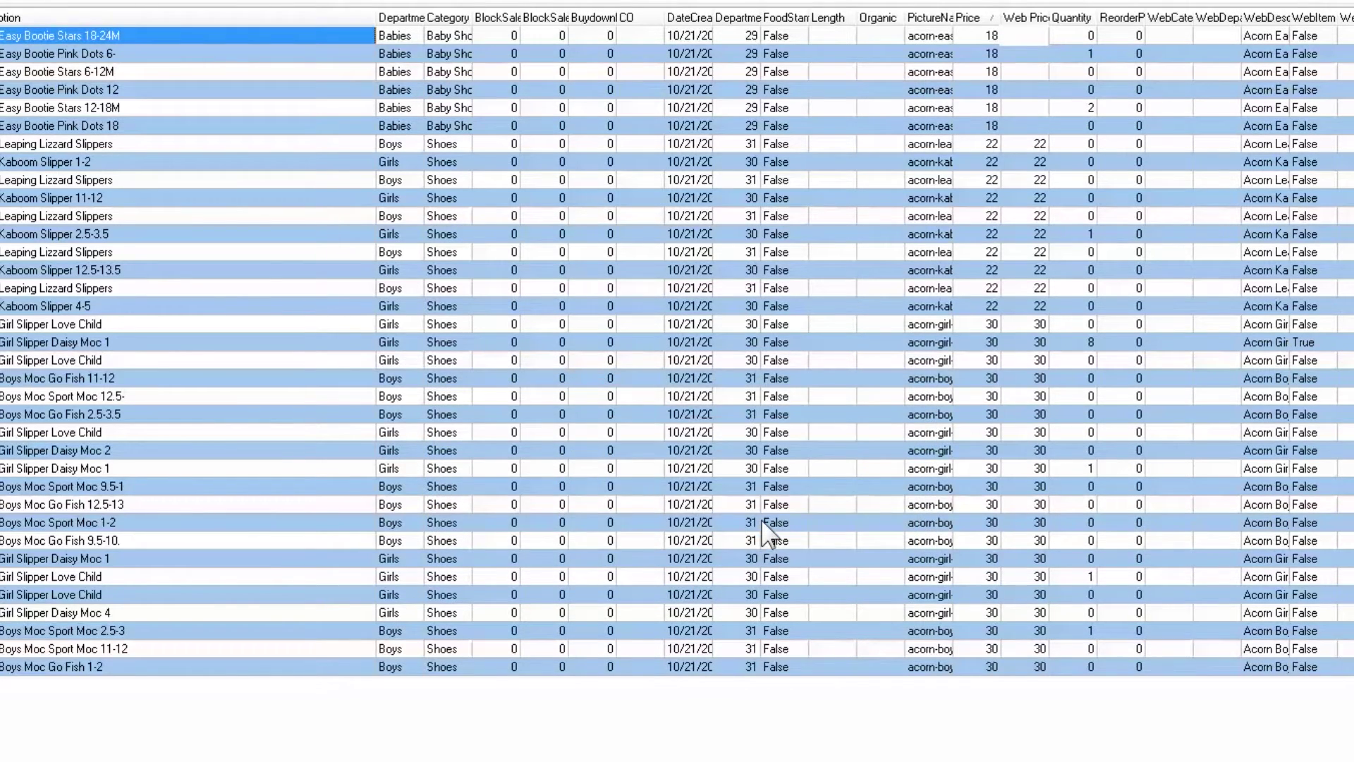
pyautogui.click(797, 522)
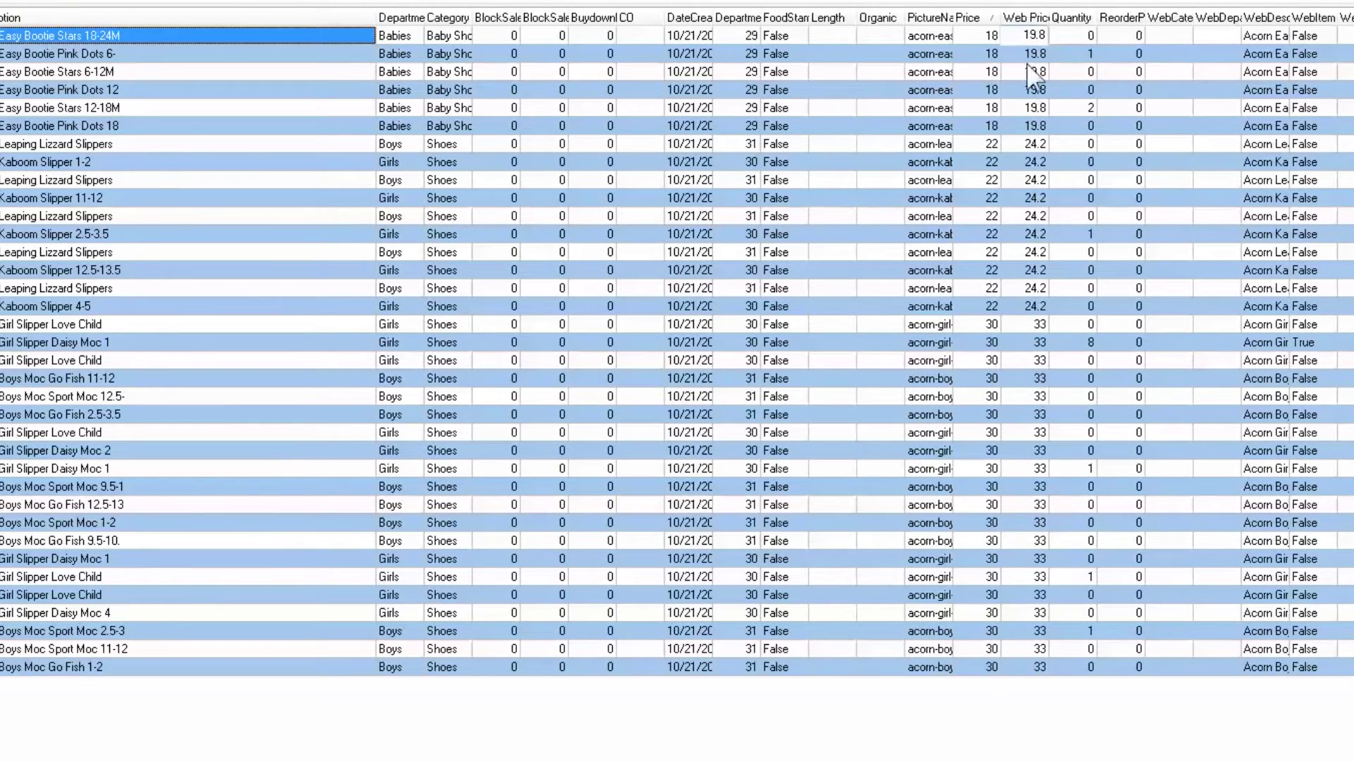
# Check the recalculated Web Prices, such as 19.8 and 33, and dismiss the message
pyautogui.click(1031, 287)
pyautogui.click(1033, 450)
pyautogui.click(1033, 522)
pyautogui.click(1032, 592)
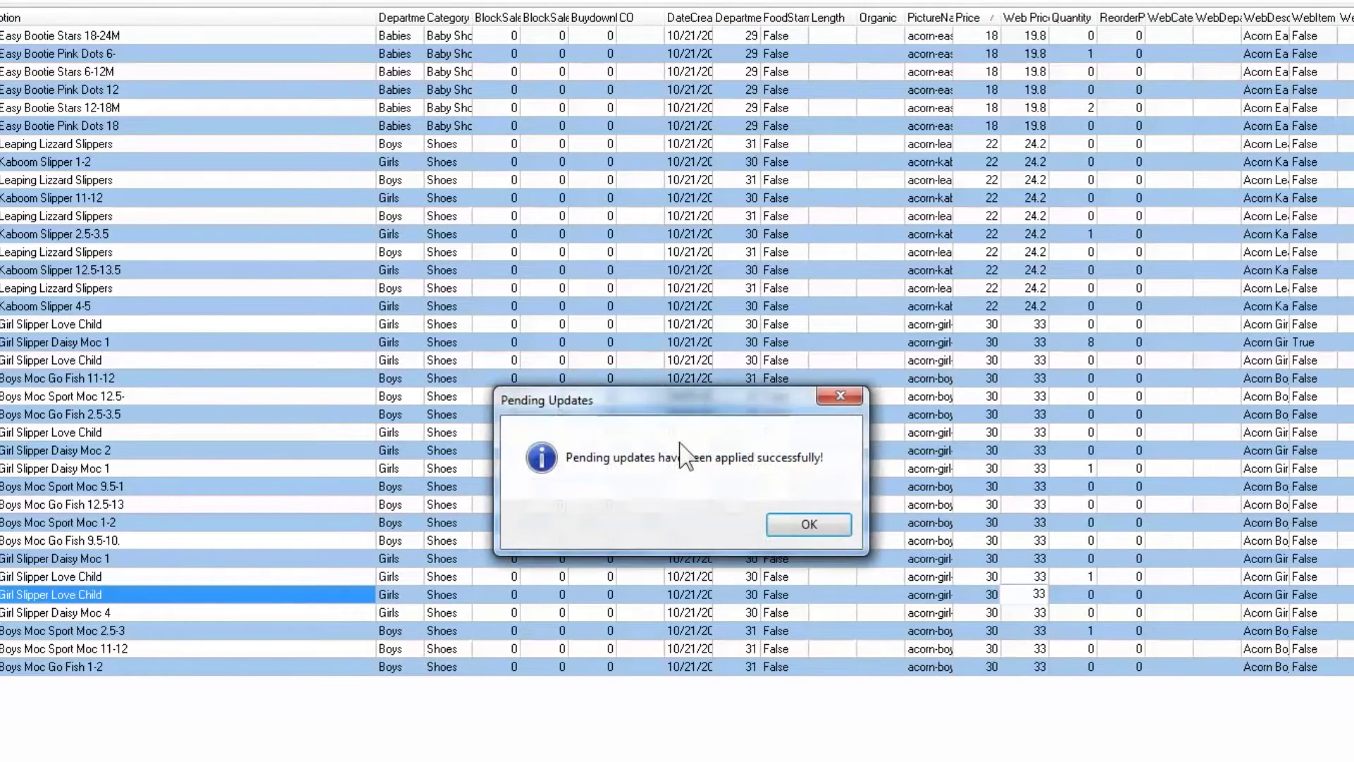
pyautogui.click(795, 522)
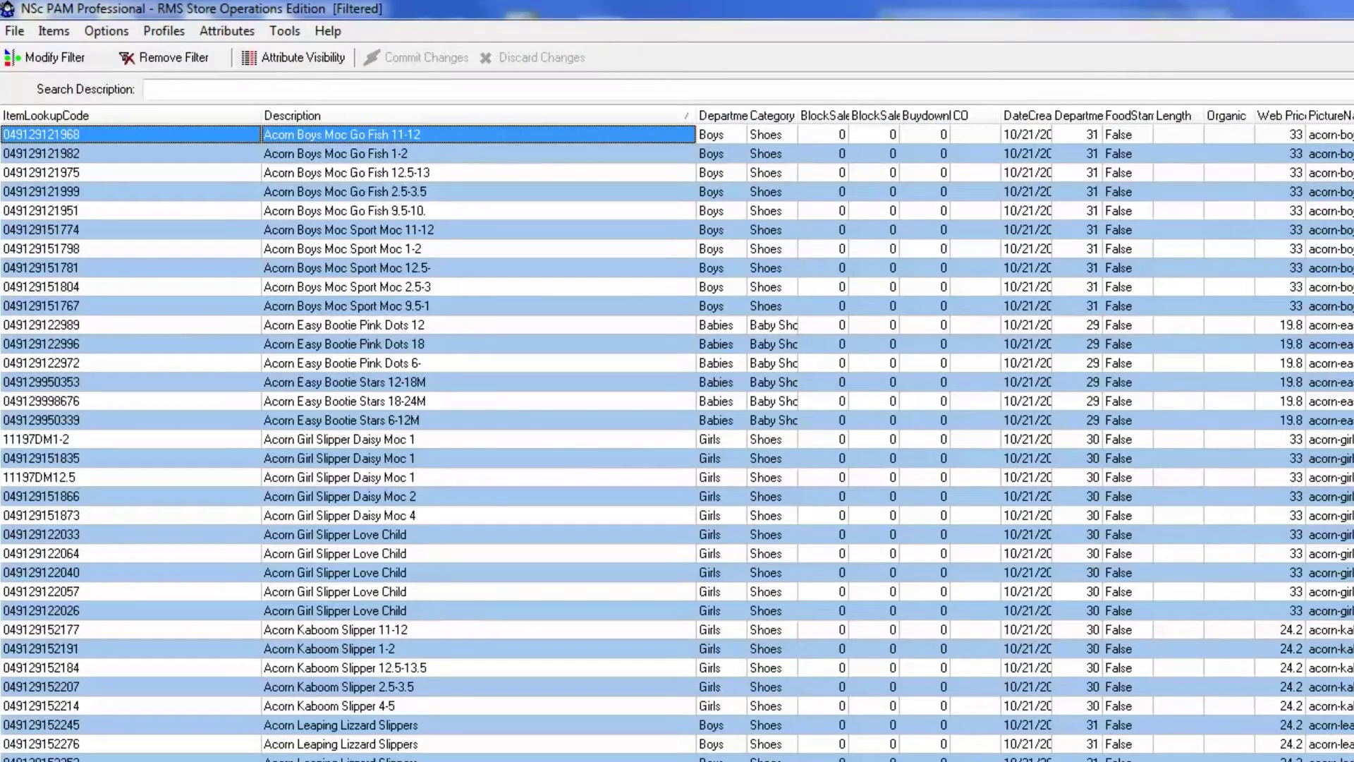
# Switch the program options to the alternative web-only navigation
pyautogui.click(122, 34)
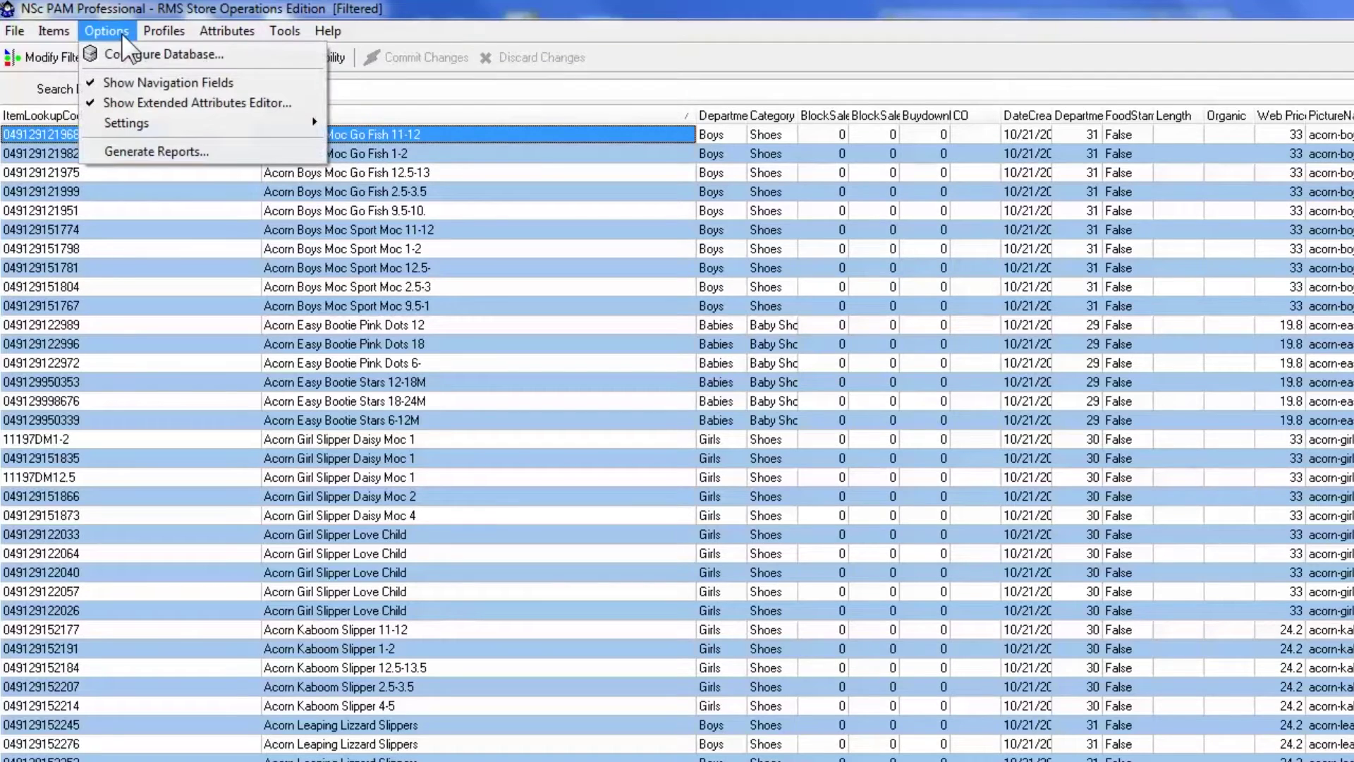
pyautogui.moveTo(151, 123)
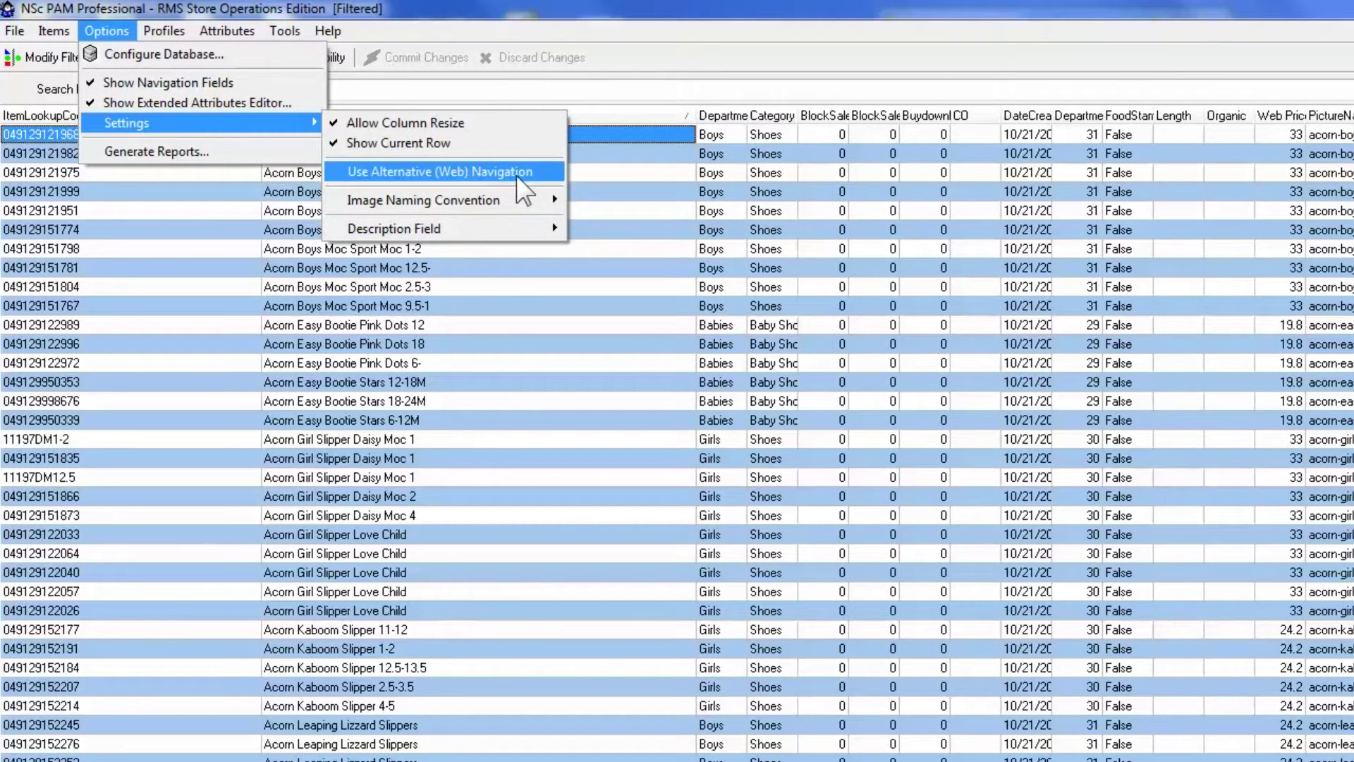
pyautogui.click(538, 172)
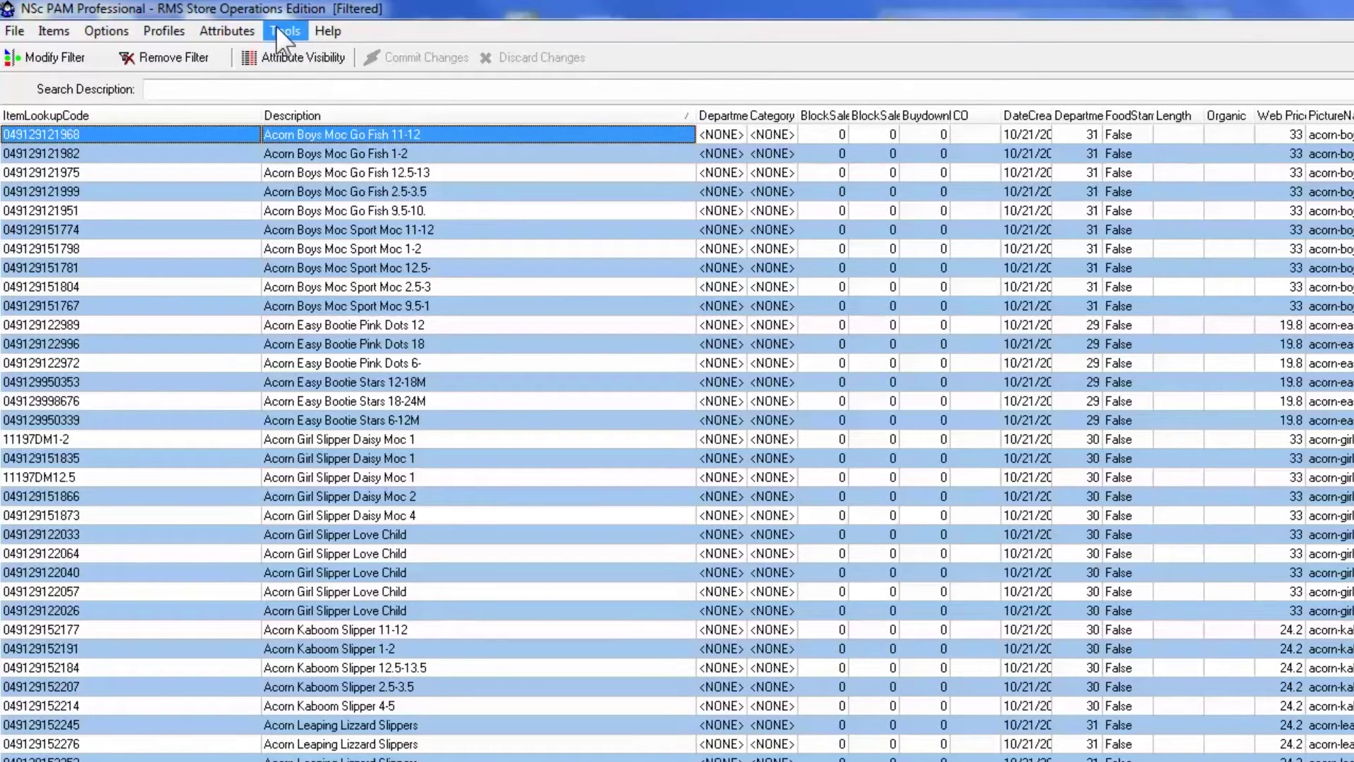
# In Navigation Management, add department 10 Cars and category 101 Trucks under it
pyautogui.click(283, 30)
pyautogui.click(306, 85)
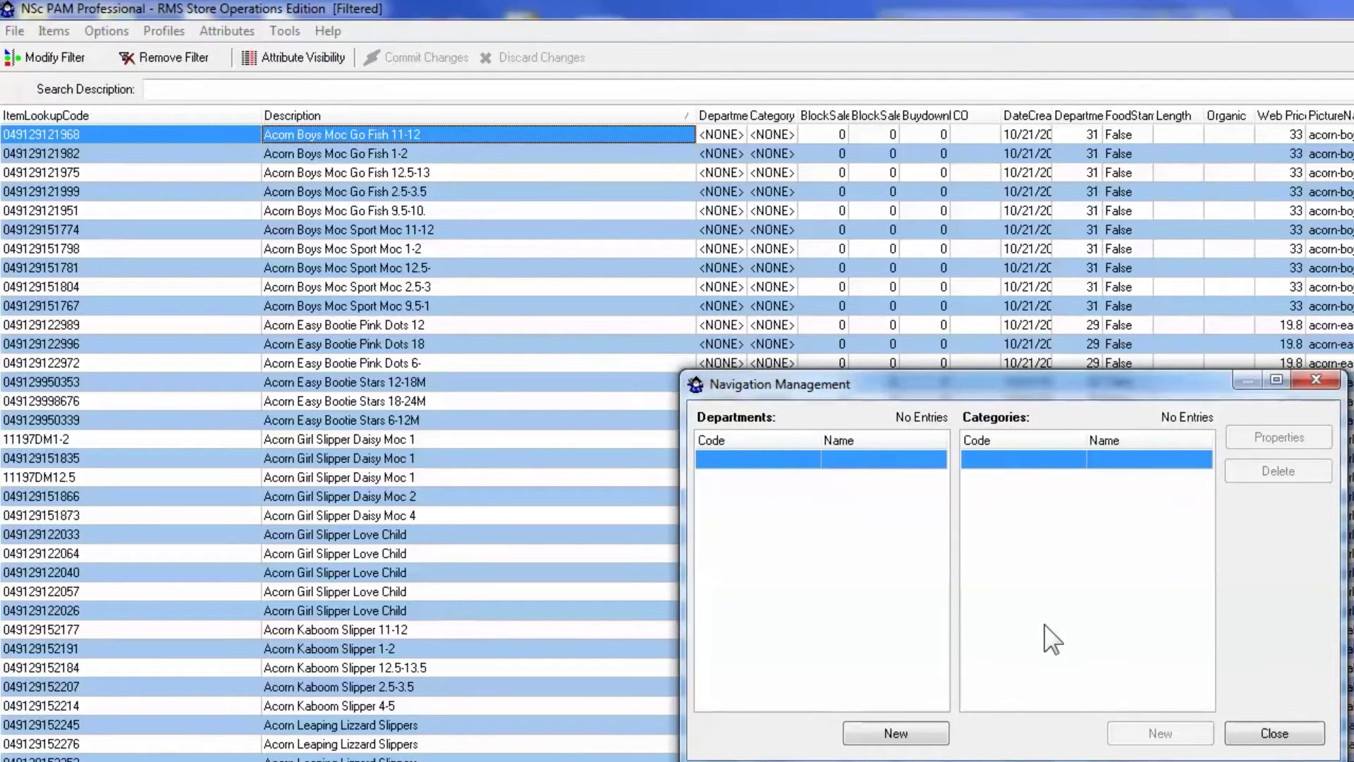
pyautogui.click(933, 735)
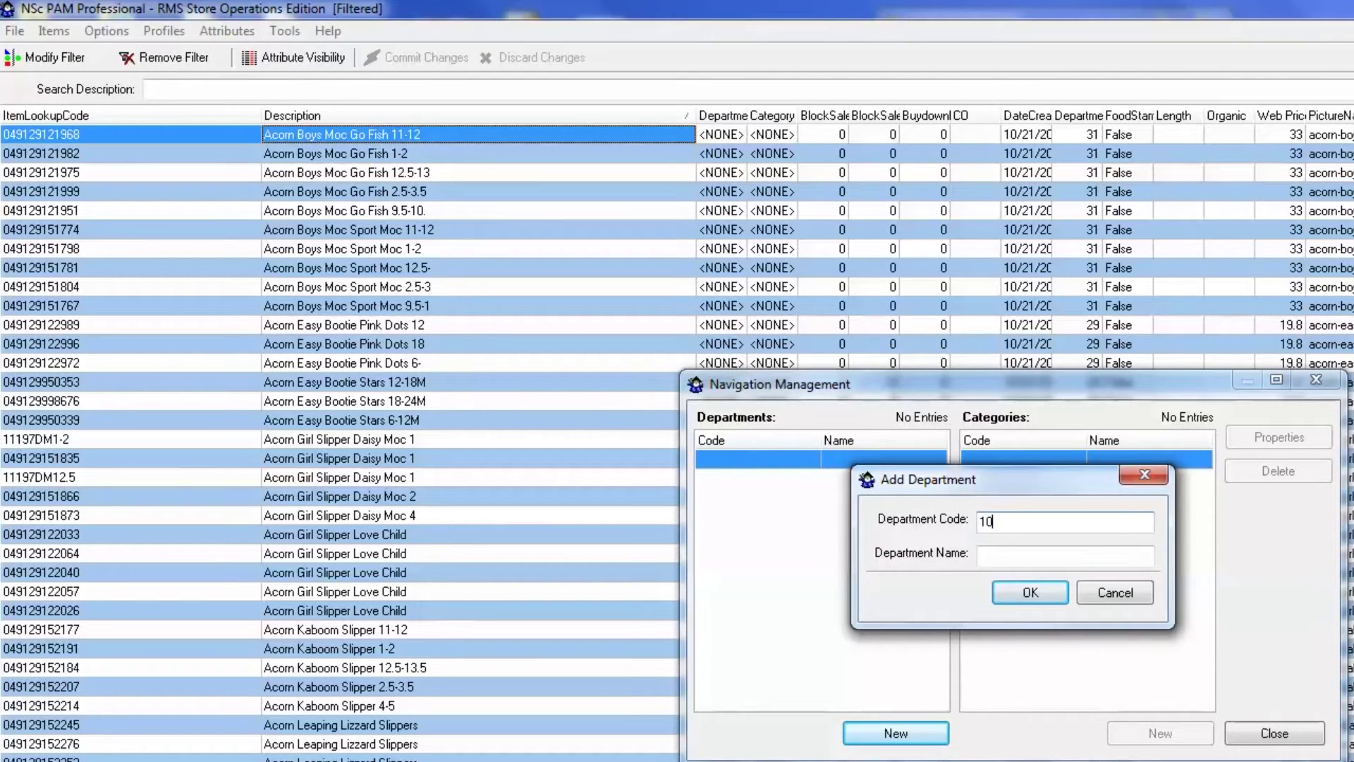
pyautogui.click(1065, 555)
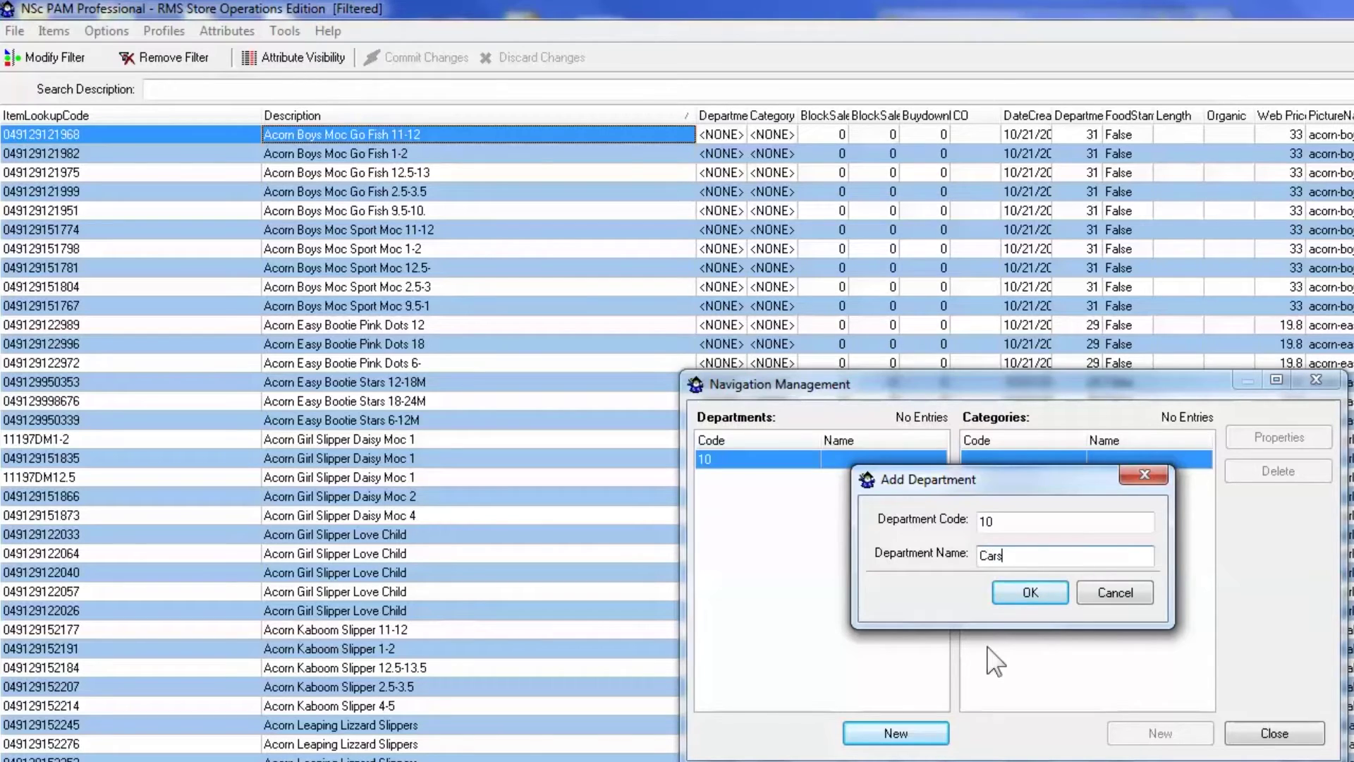
pyautogui.click(1011, 593)
pyautogui.click(1161, 735)
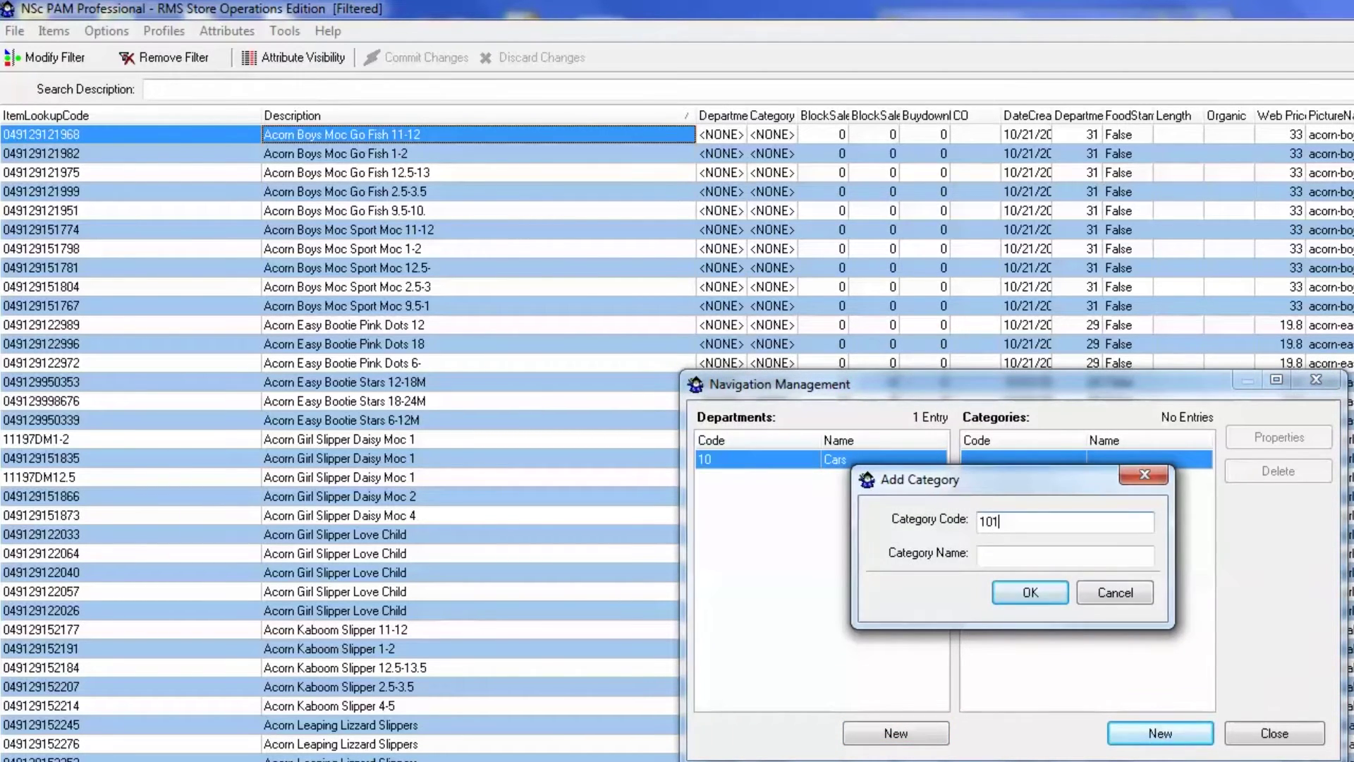
pyautogui.click(1065, 555)
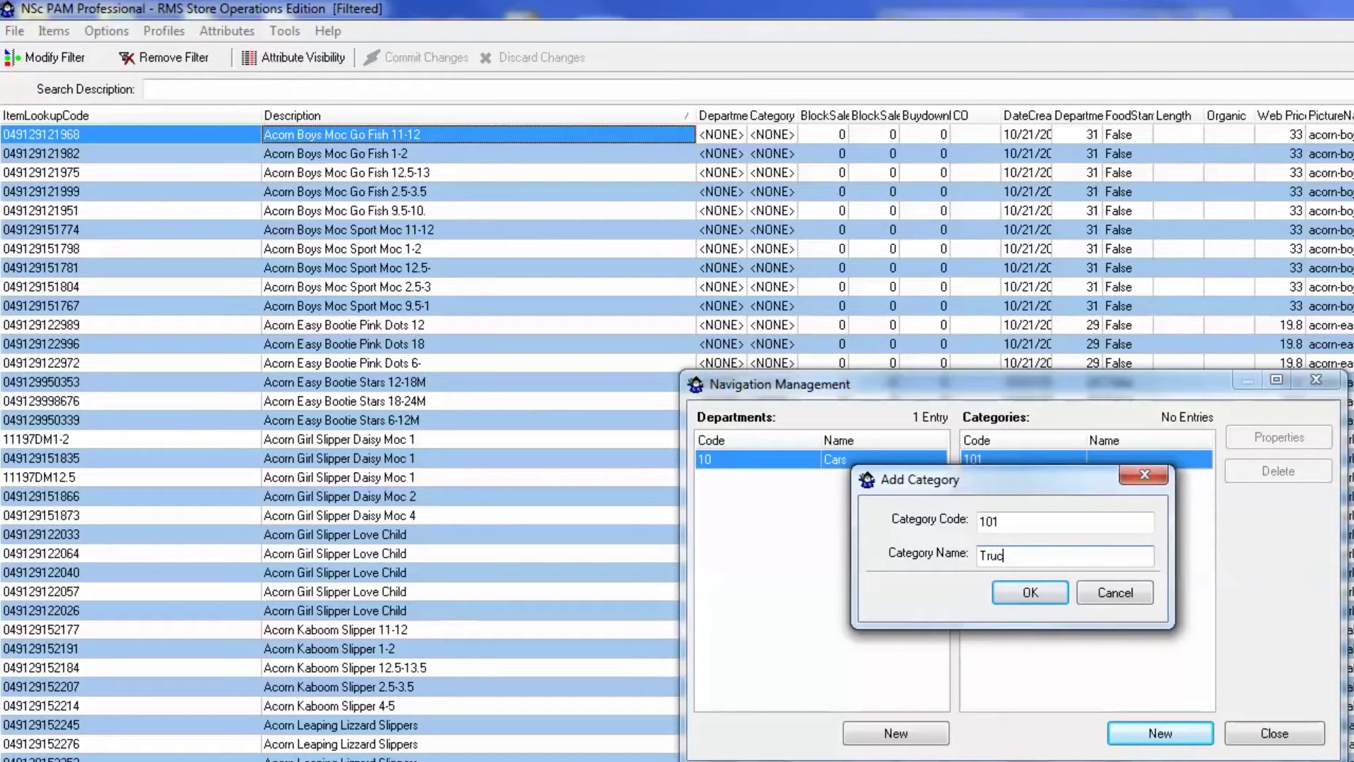
pyautogui.click(1042, 591)
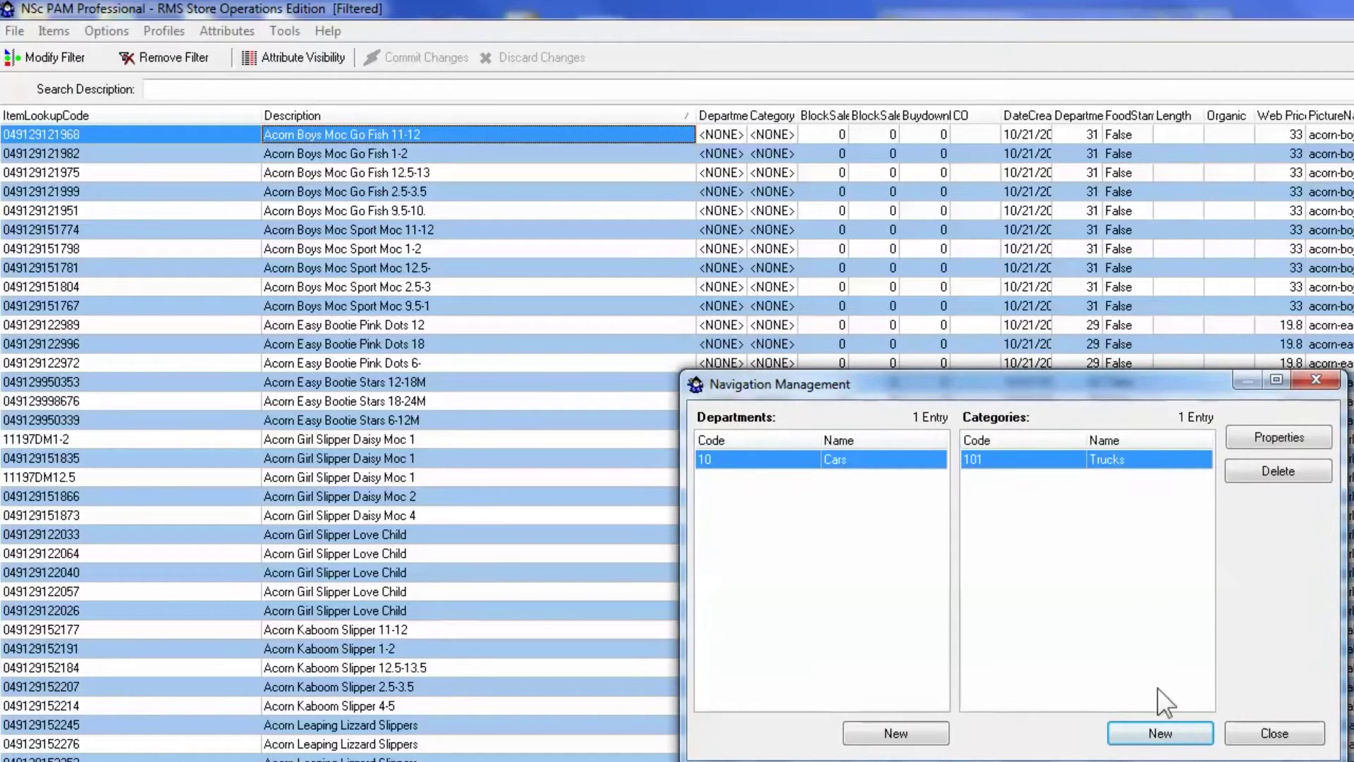
# Close Navigation Management, set Department Cars and Category Trucks on the first Acorn item, and commit
pyautogui.click(1262, 733)
pyautogui.click(733, 133)
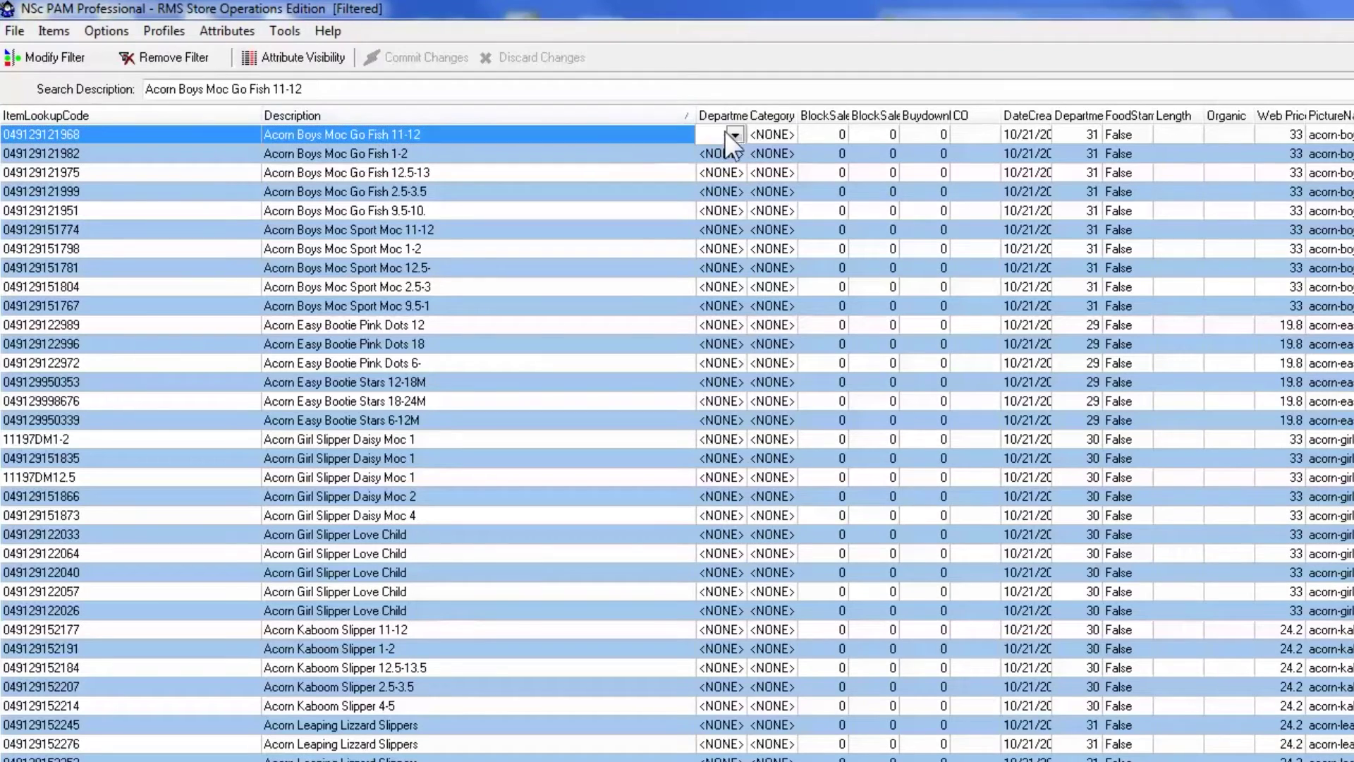
pyautogui.click(711, 153)
pyautogui.click(785, 134)
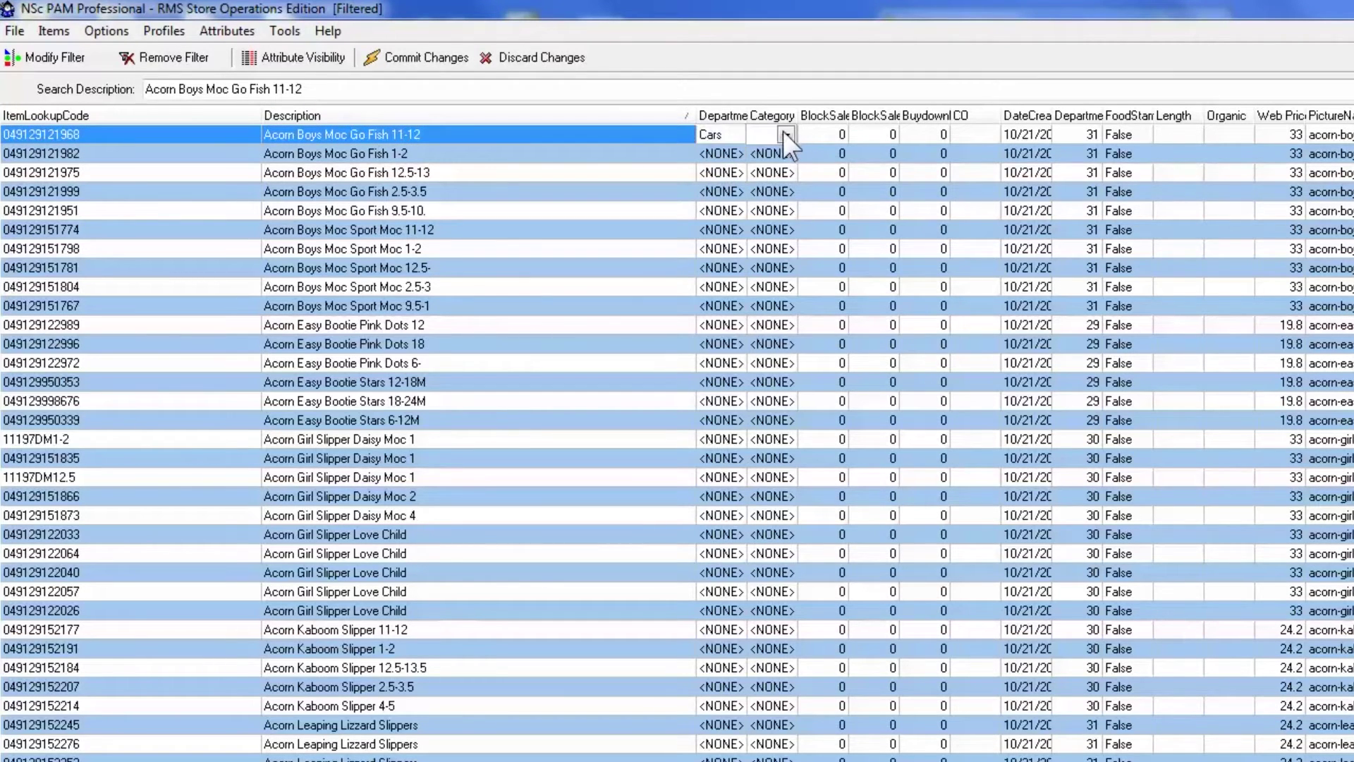
pyautogui.click(782, 153)
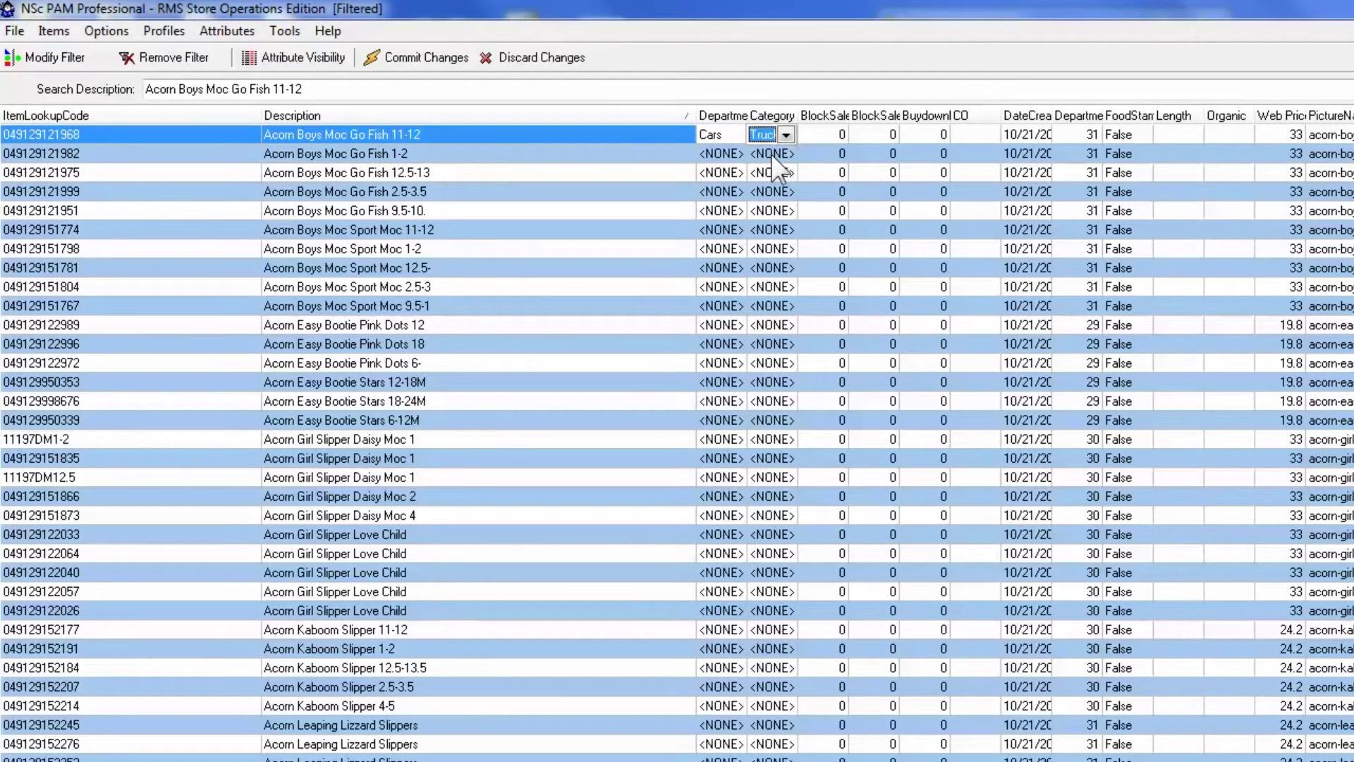
pyautogui.click(449, 59)
pyautogui.click(1170, 648)
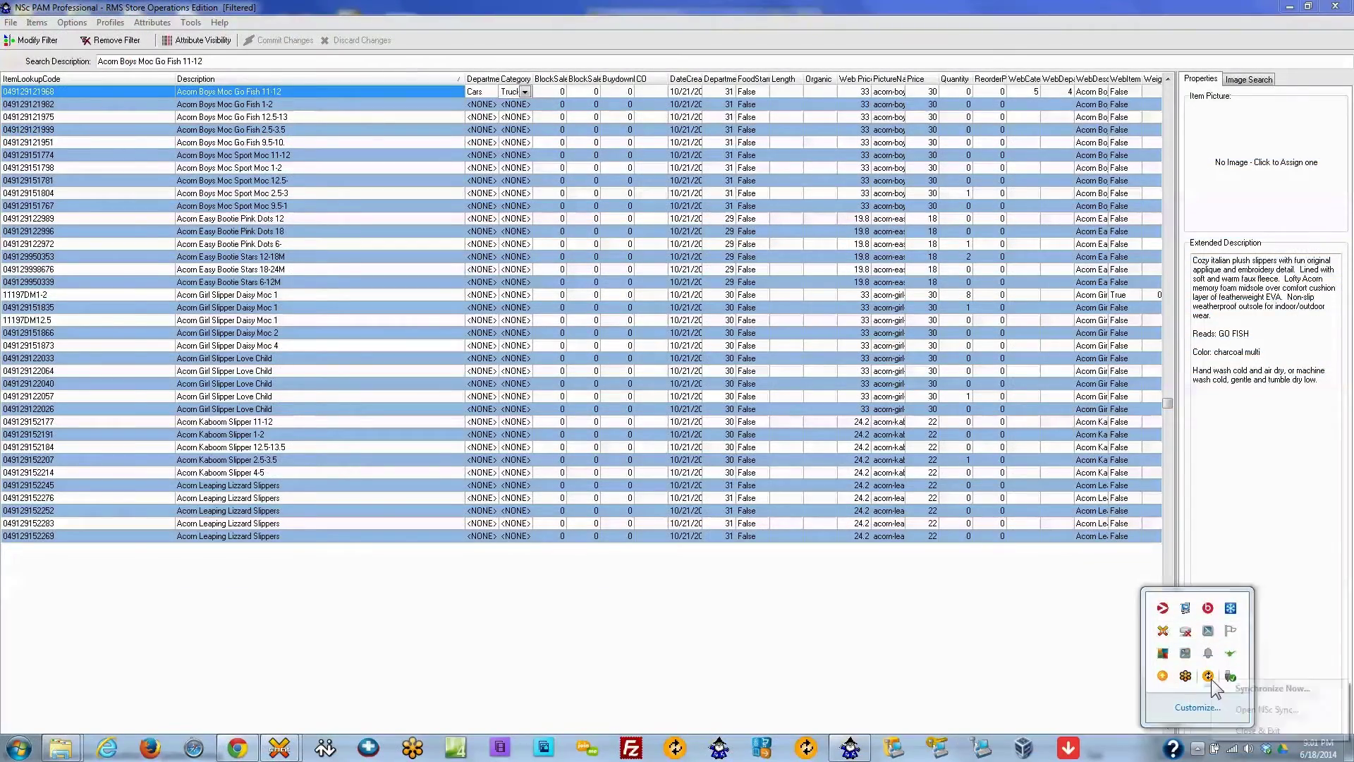
# Switch the NSc Sync web store profile to Use WEB Navigation and save it
pyautogui.rightClick(1207, 675)
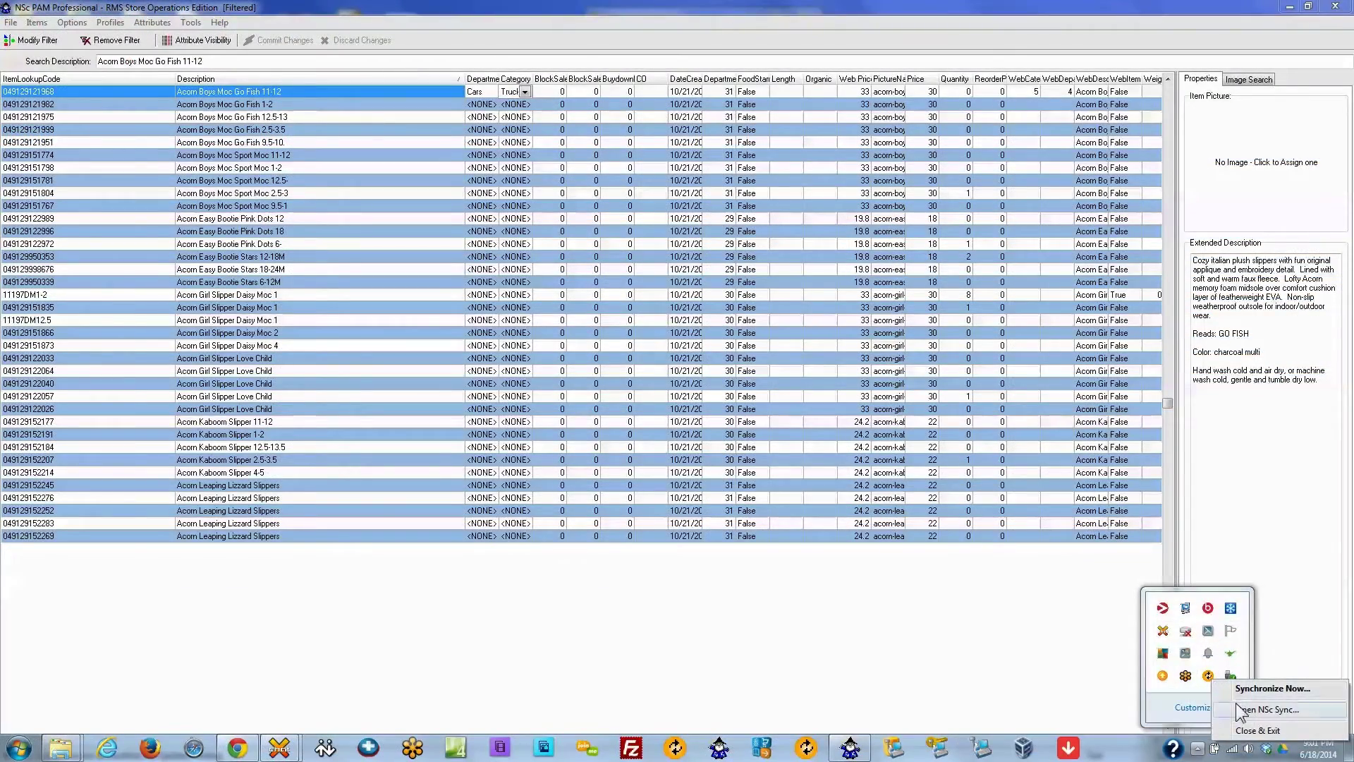
pyautogui.click(1241, 709)
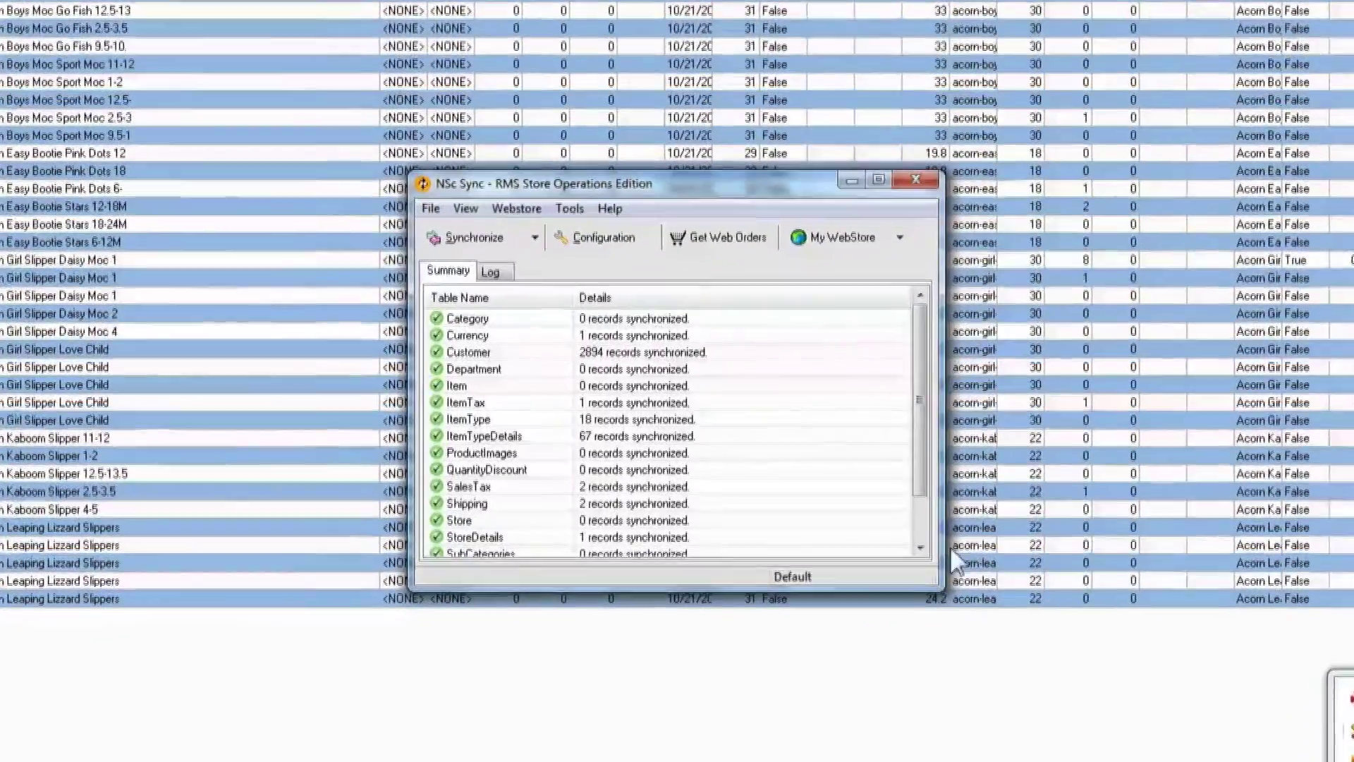
pyautogui.click(430, 208)
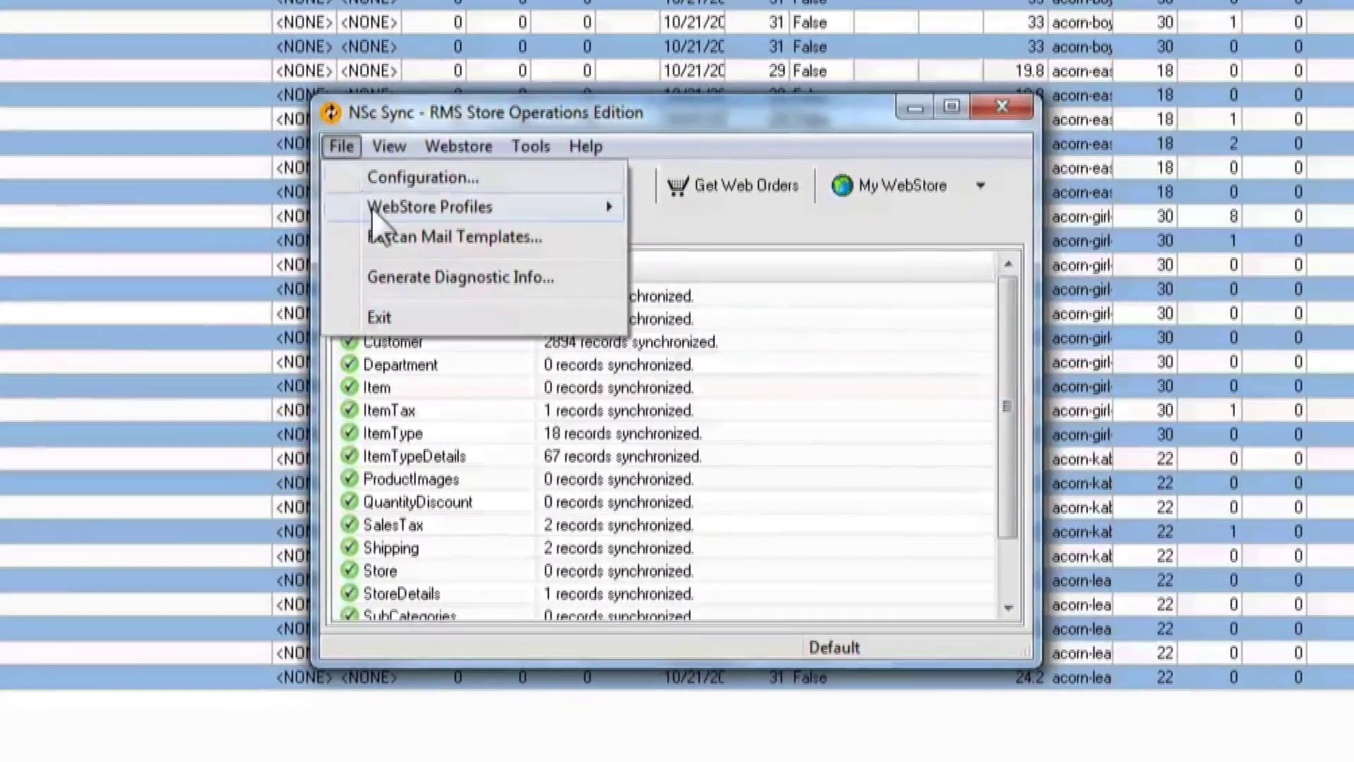
pyautogui.moveTo(378, 224)
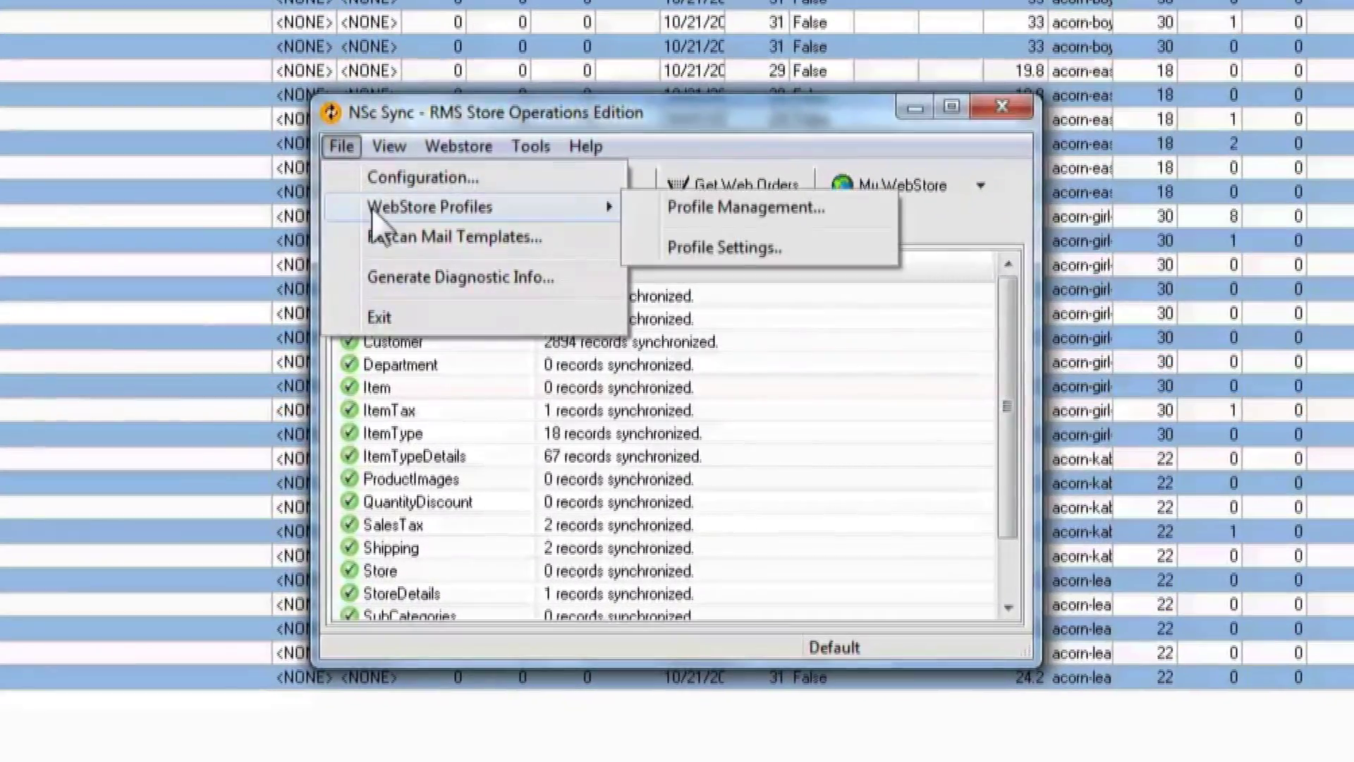
pyautogui.click(689, 249)
pyautogui.click(894, 381)
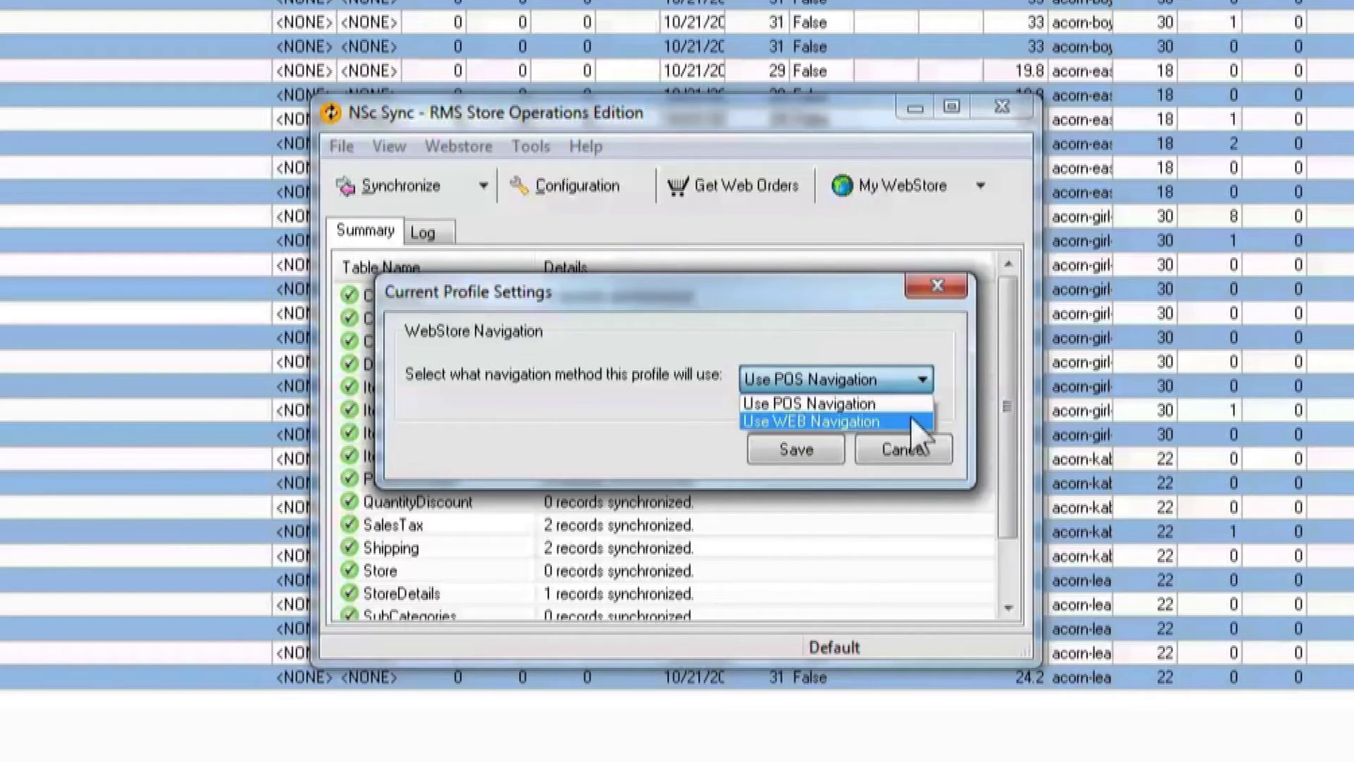
pyautogui.click(912, 421)
pyautogui.click(811, 451)
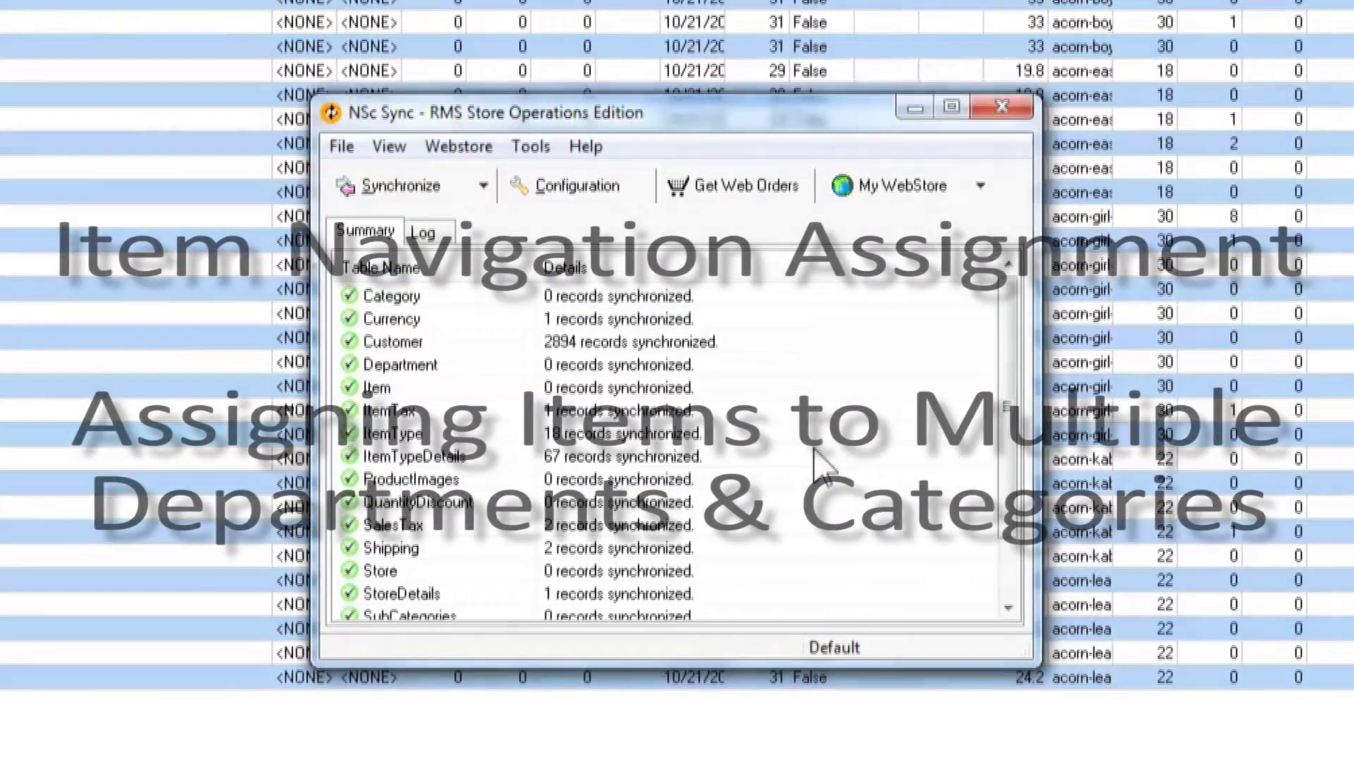
pyautogui.click(1002, 107)
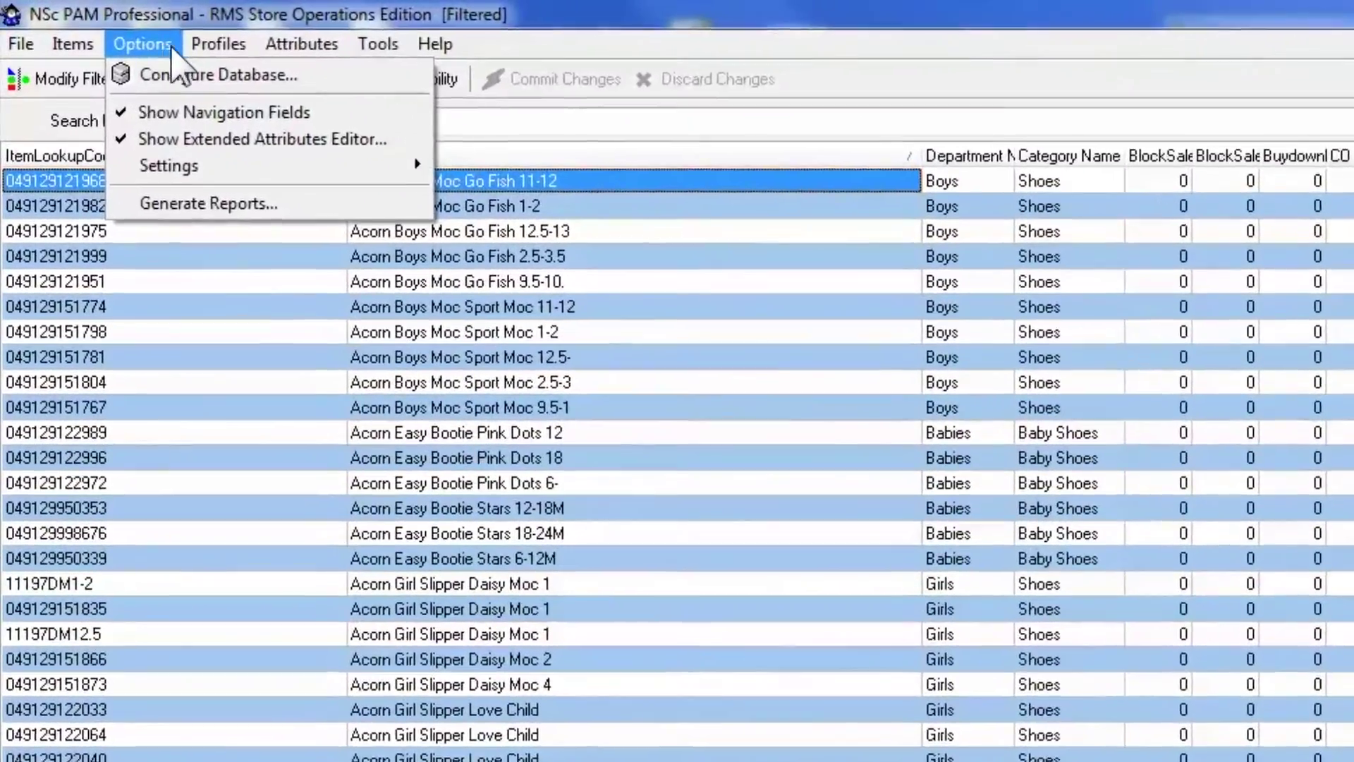
# Open Item Navigation Assignment and move through the item list
pyautogui.moveTo(328, 38)
pyautogui.click(425, 150)
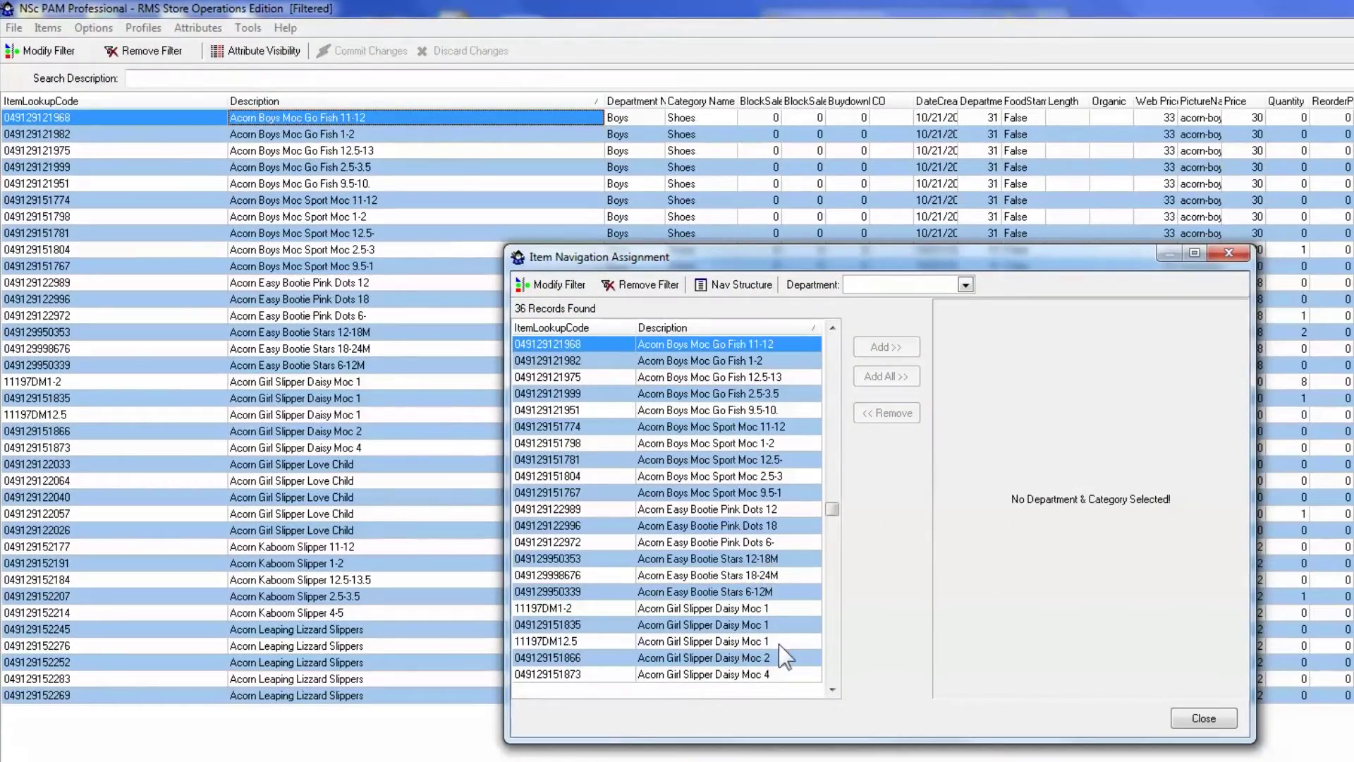
pyautogui.press('pagedown')
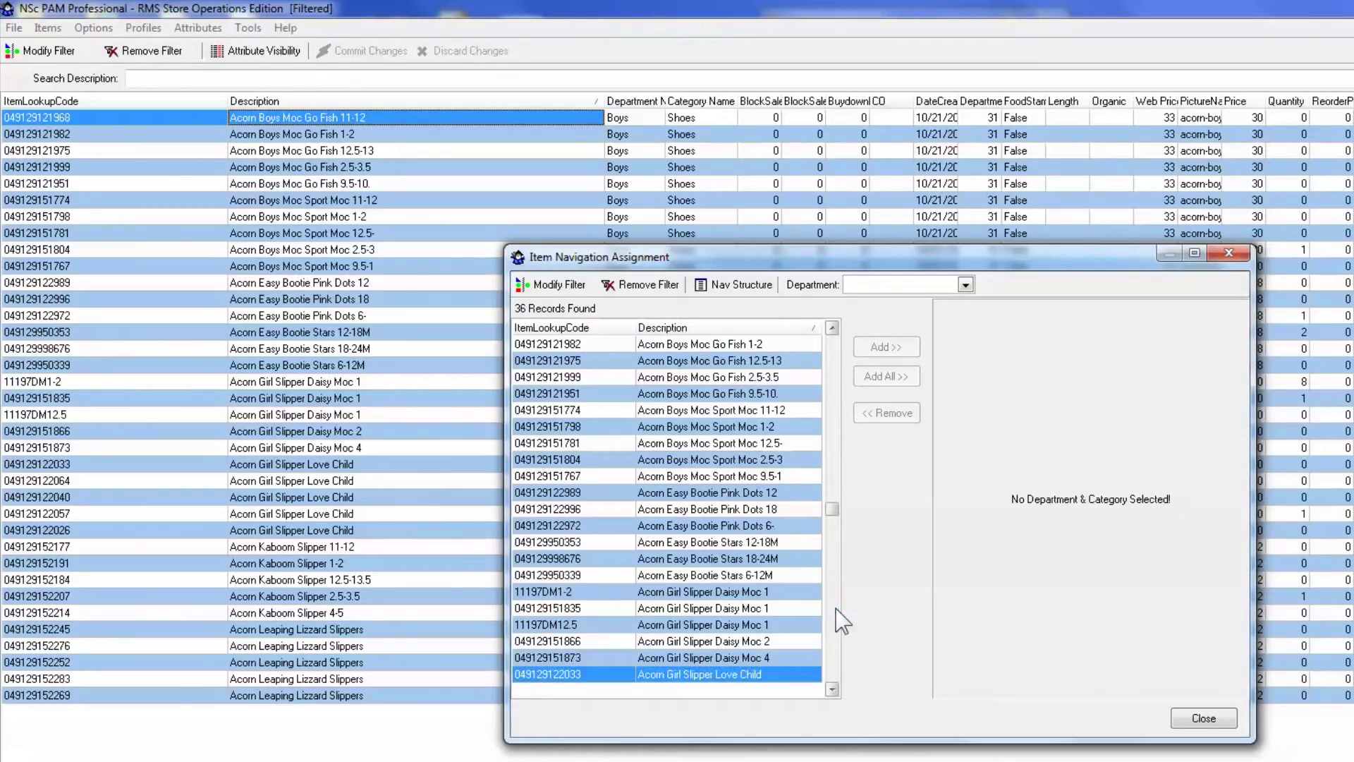
pyautogui.press('Home')
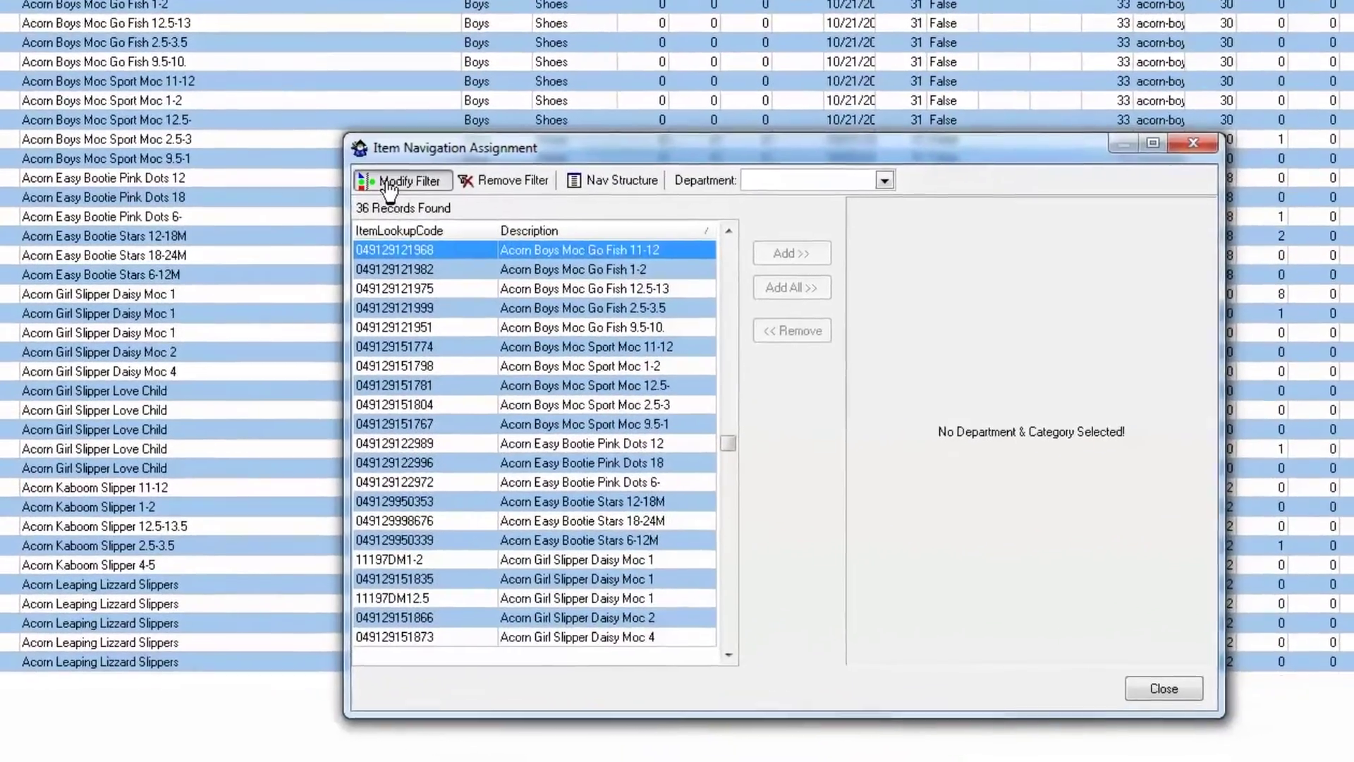
# Add a Department = 'Boys' condition to the item list filter
pyautogui.click(390, 182)
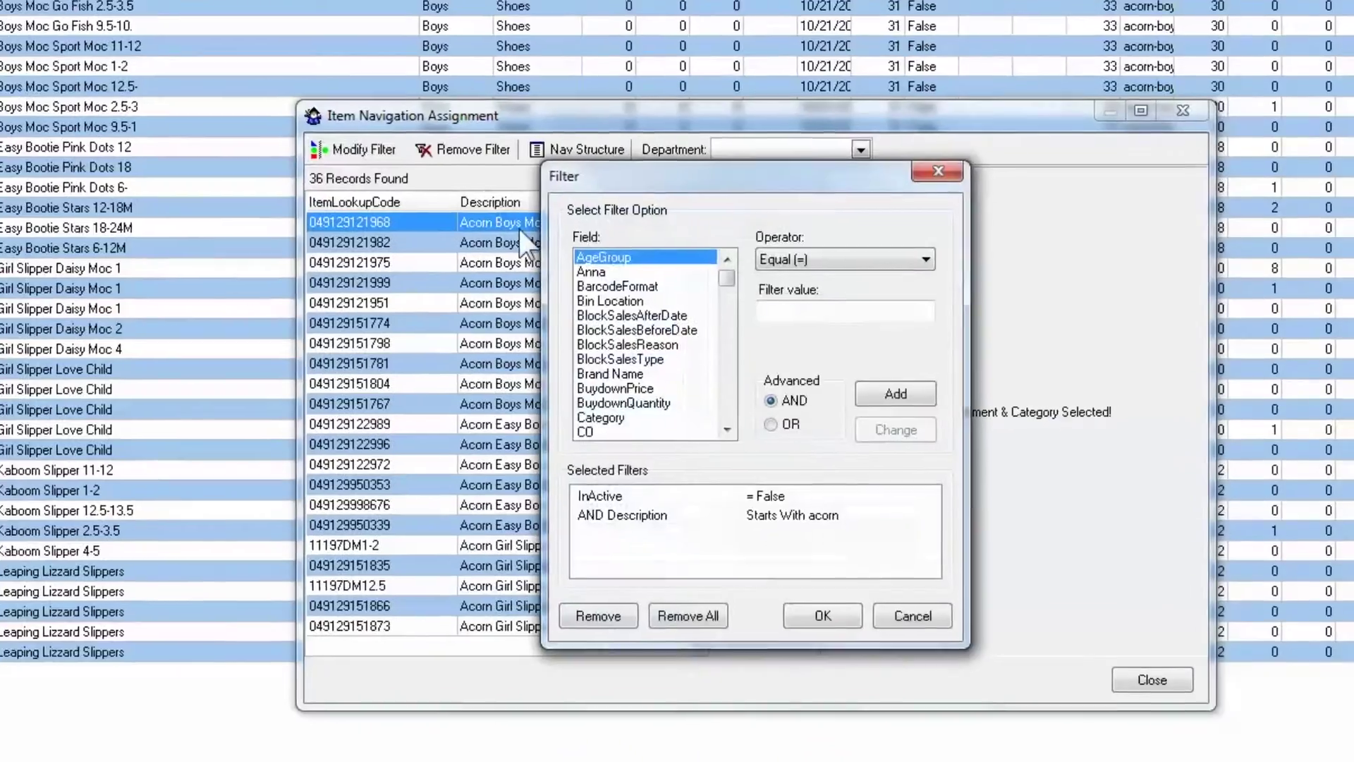
pyautogui.scroll(-8, 679, 347)
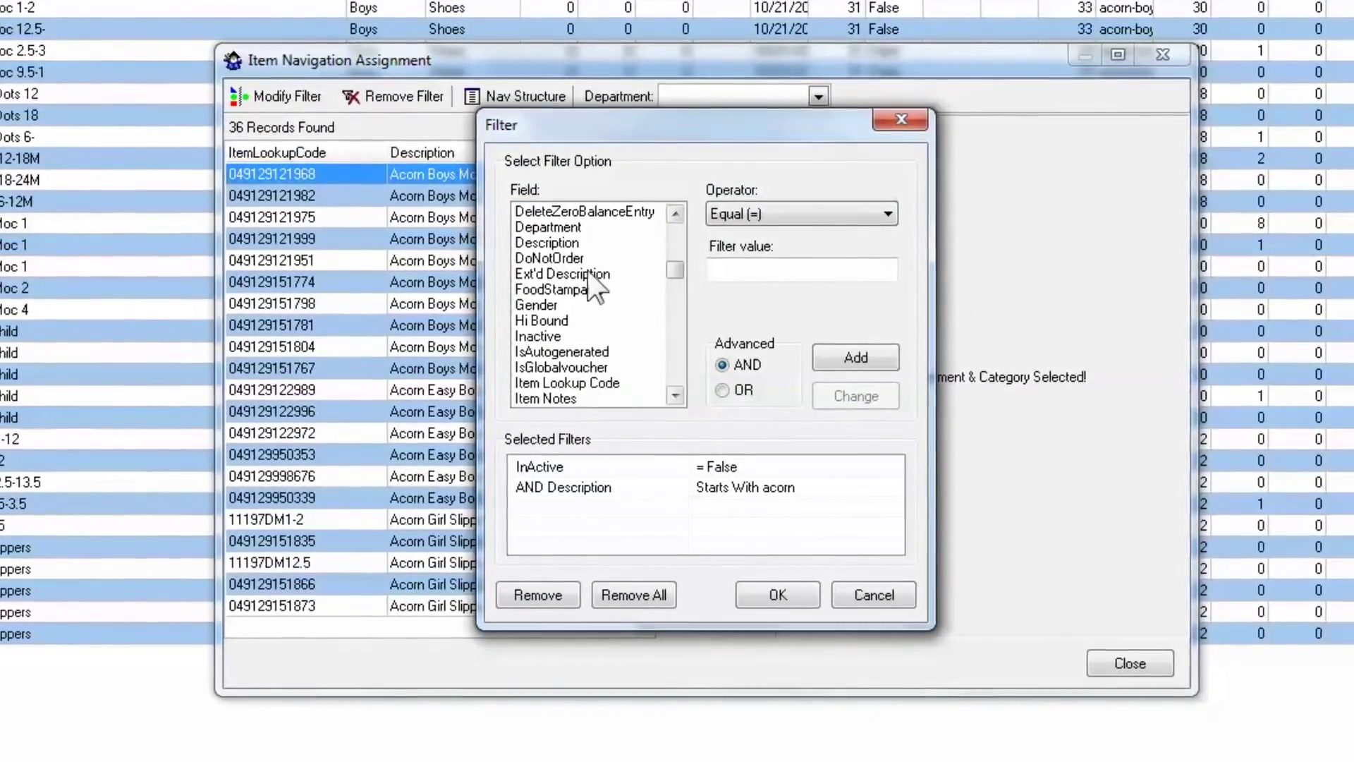
pyautogui.click(582, 226)
pyautogui.click(842, 275)
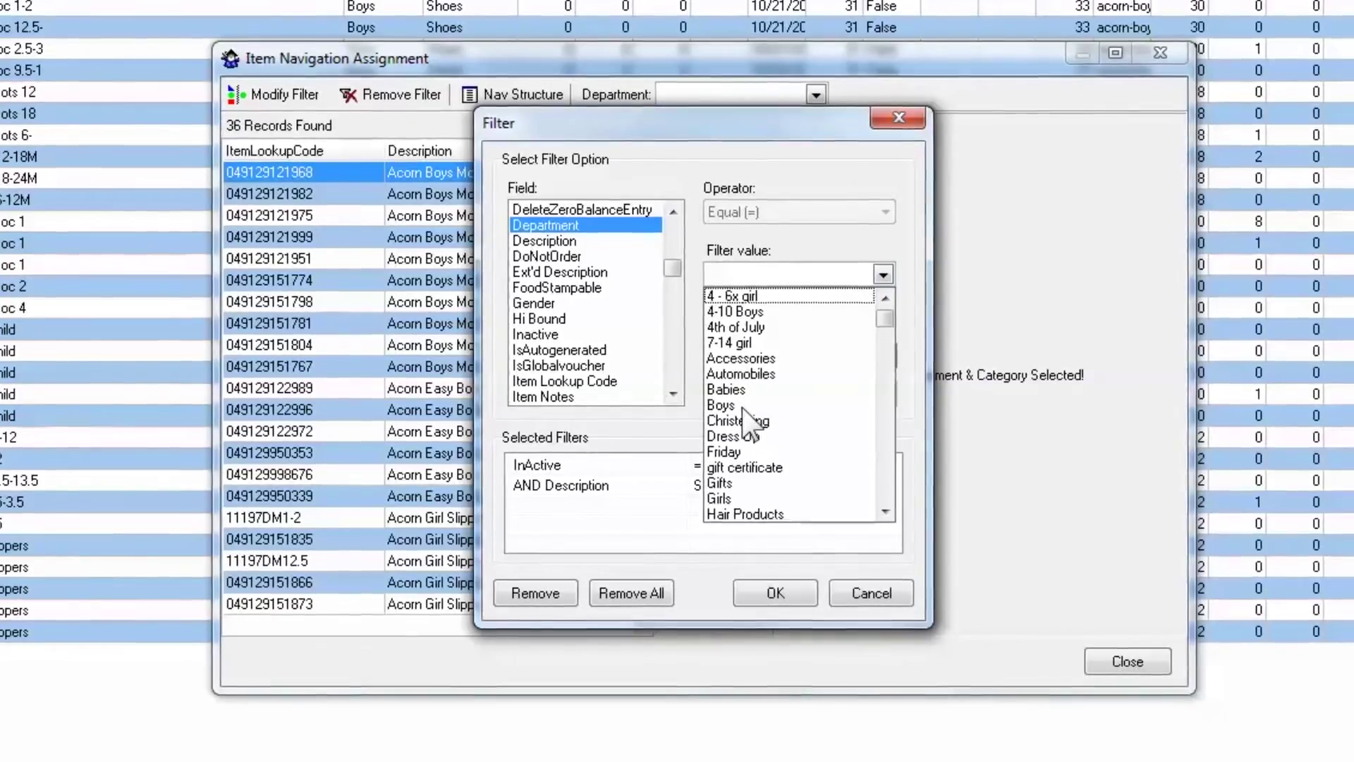
pyautogui.click(721, 405)
pyautogui.click(840, 361)
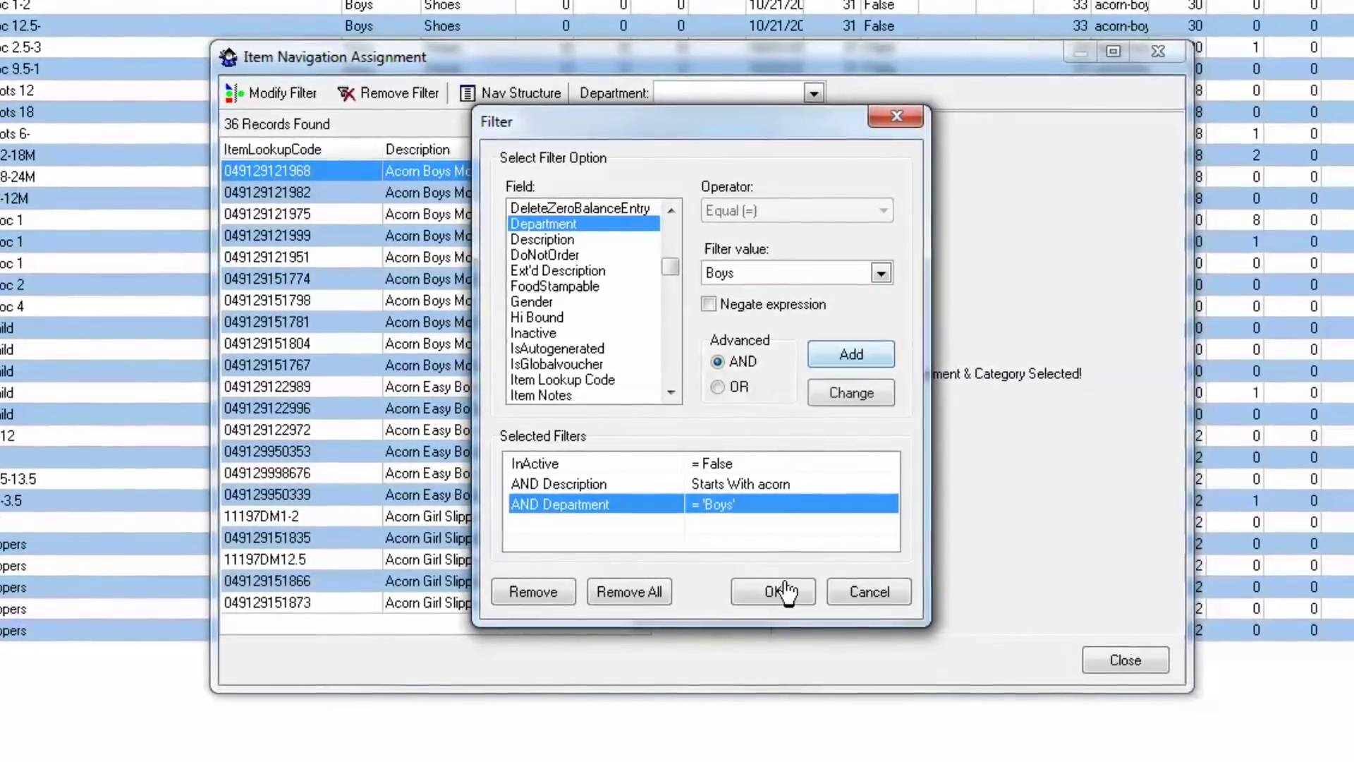
# Apply the filter and target department Infant - Boy, category romper
pyautogui.click(781, 599)
pyautogui.click(810, 93)
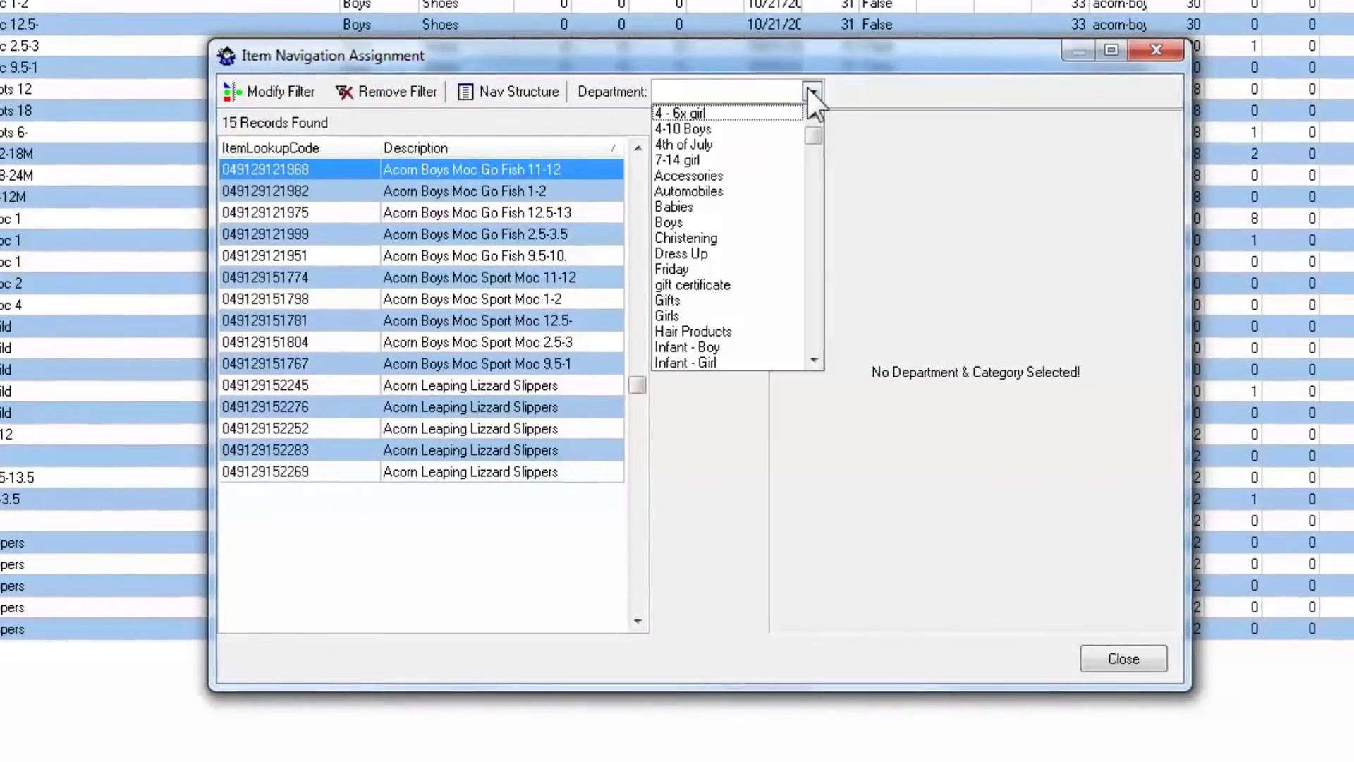
pyautogui.click(712, 345)
pyautogui.click(1013, 90)
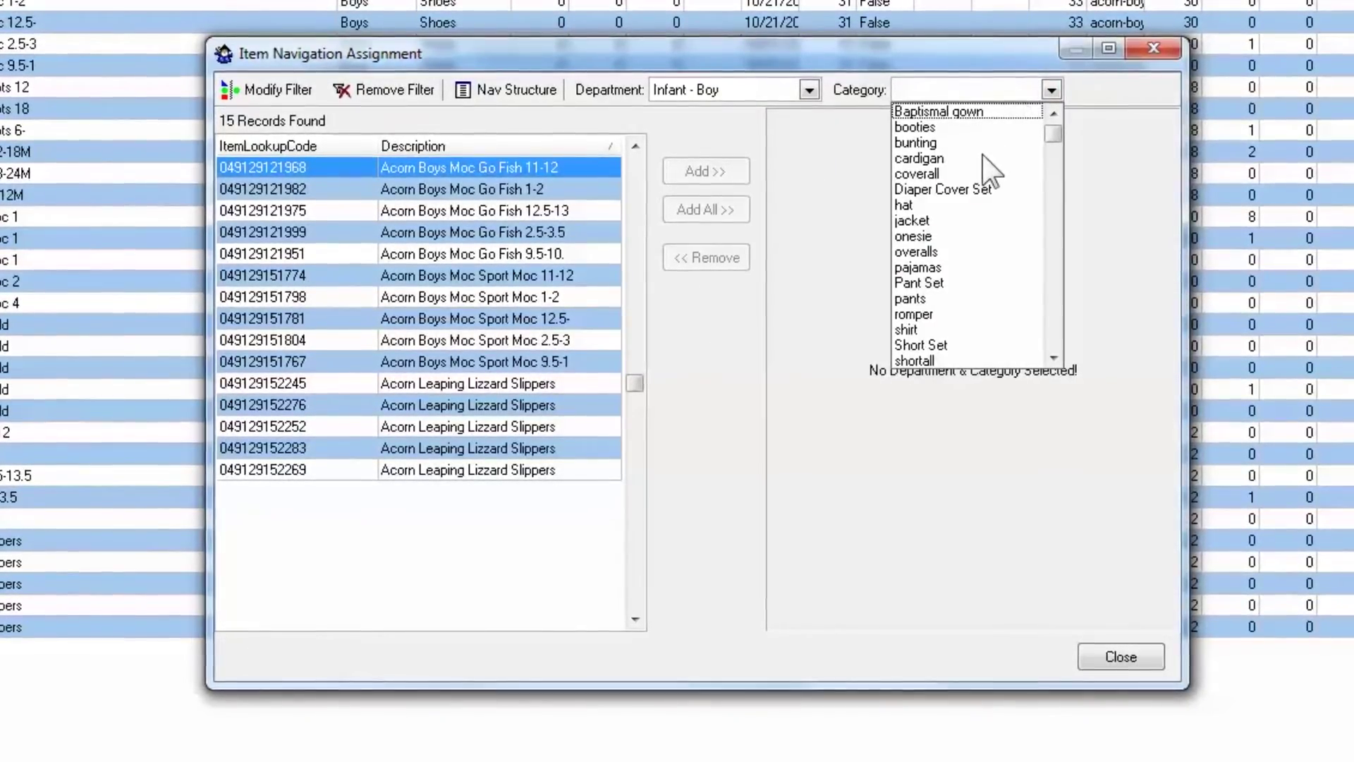
pyautogui.click(921, 315)
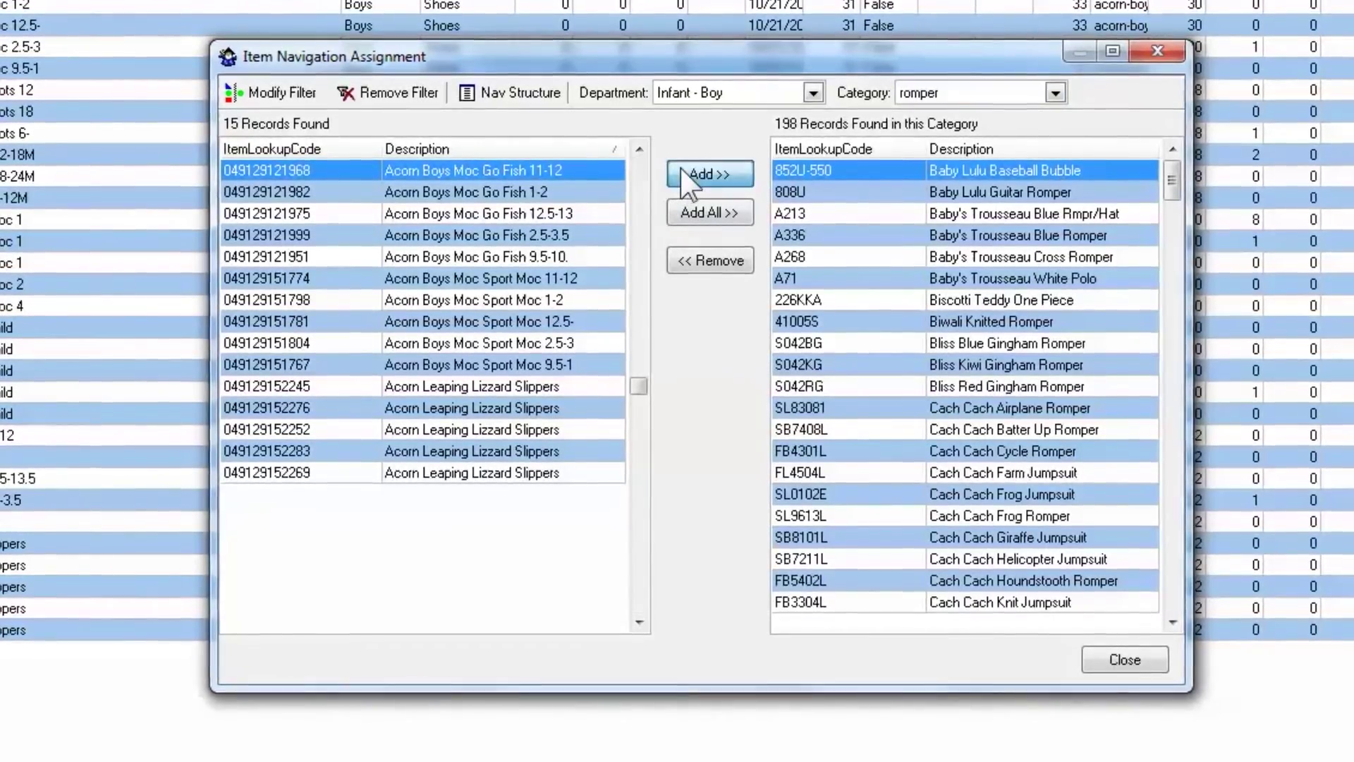
# Add all 15 filtered Acorn items to the romper category
pyautogui.click(709, 173)
pyautogui.click(710, 174)
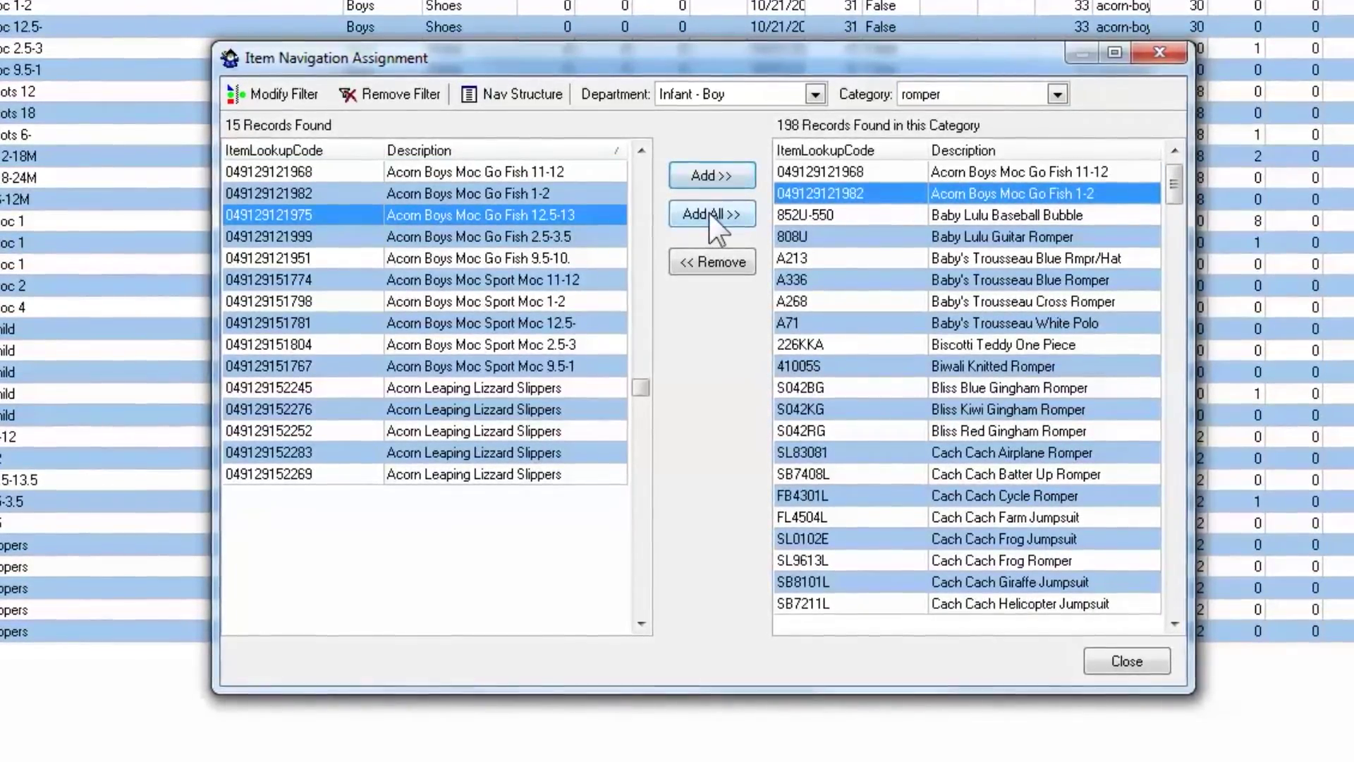
pyautogui.click(712, 214)
pyautogui.click(735, 455)
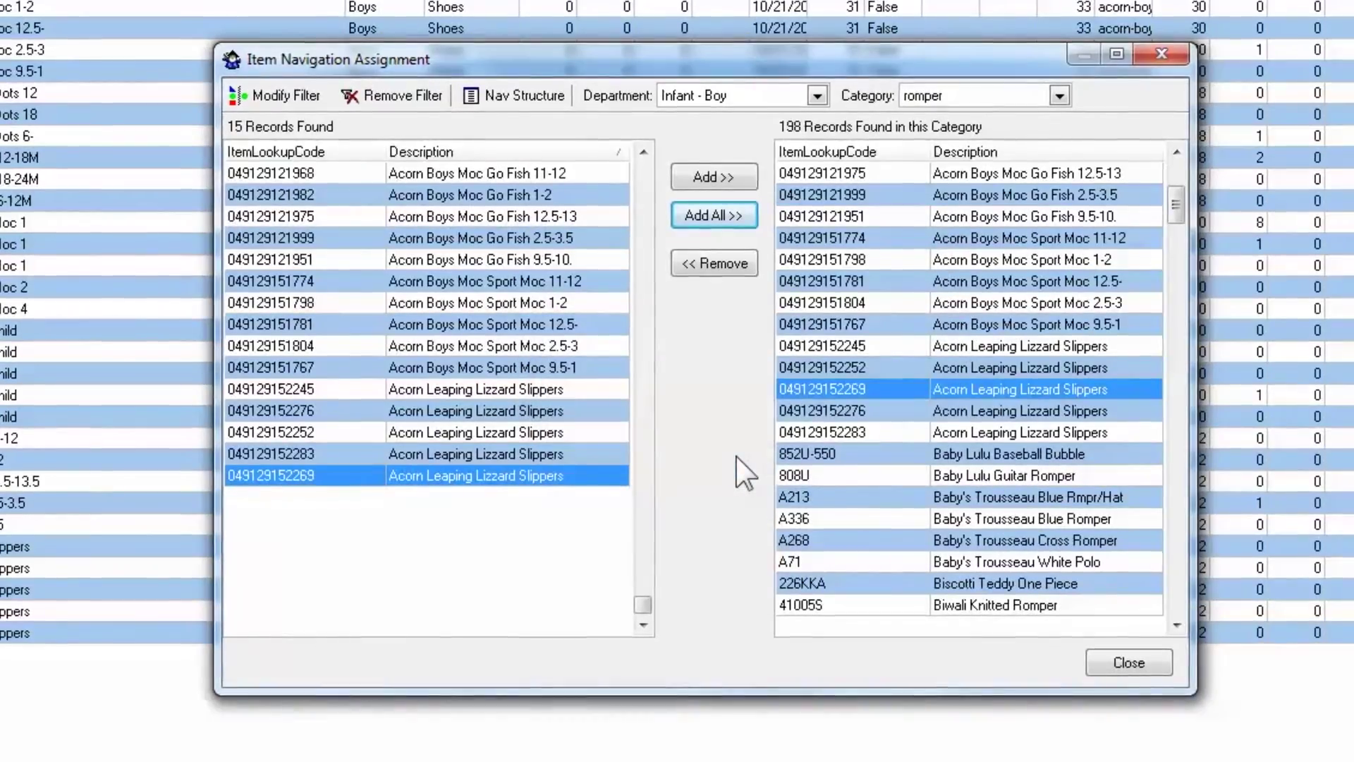
# Try removing Baby's Trousseau Cross Romper from romper, dismiss the primary association error, and close
pyautogui.click(710, 256)
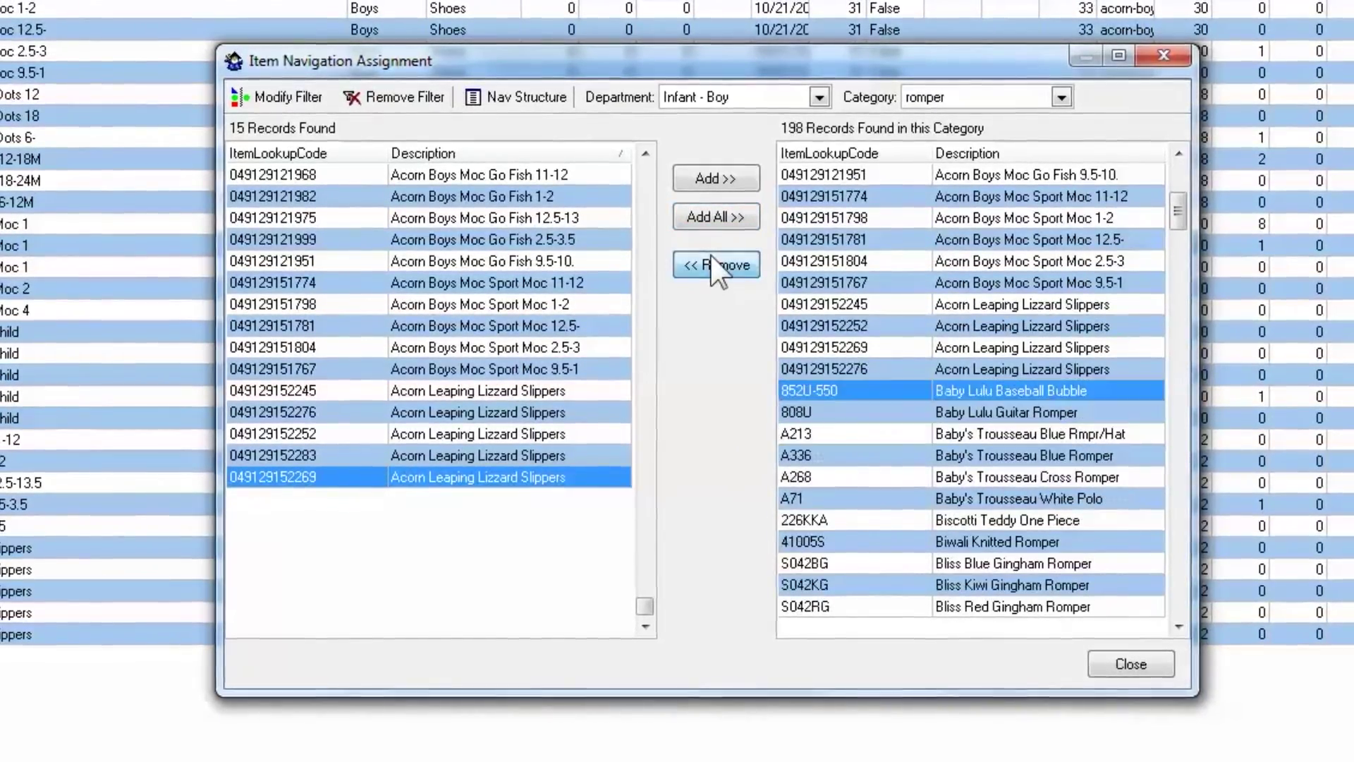
pyautogui.click(1008, 477)
pyautogui.click(733, 264)
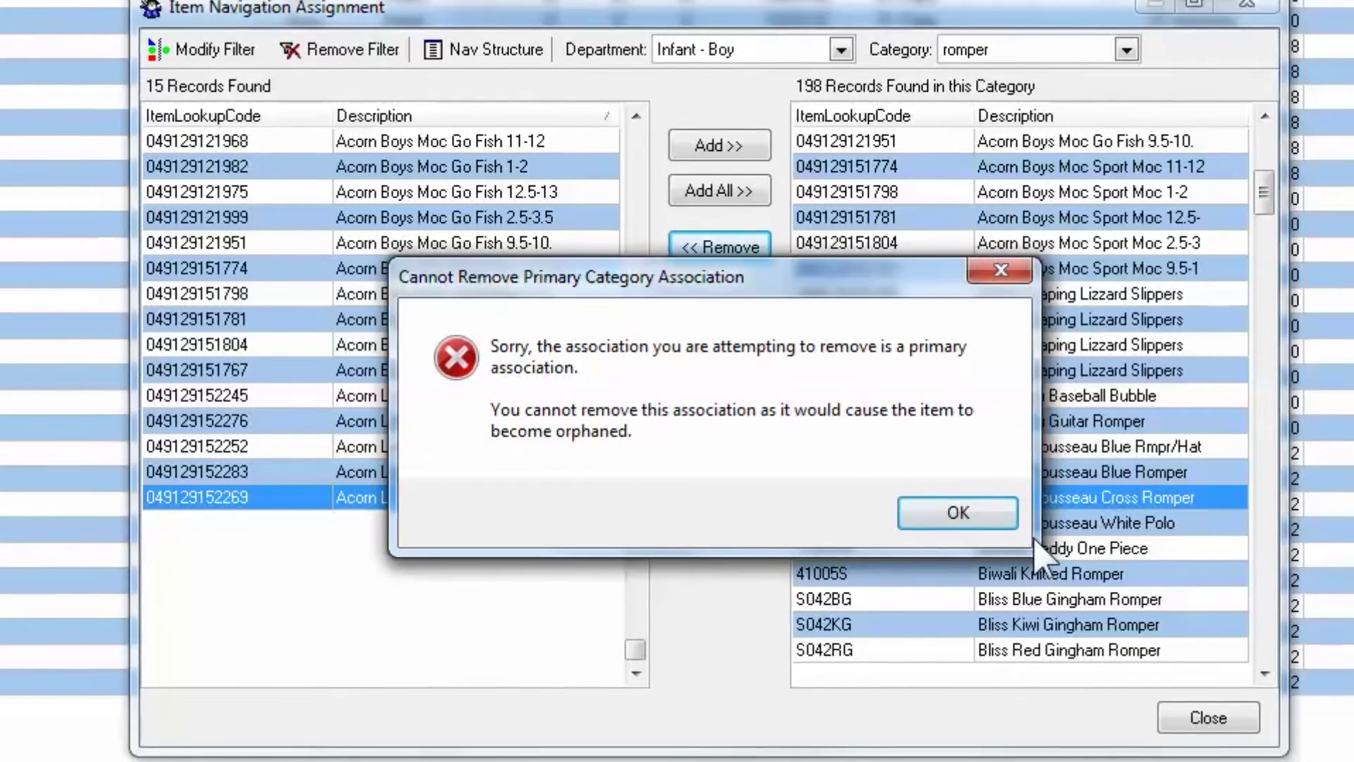
pyautogui.click(958, 514)
pyautogui.click(1208, 720)
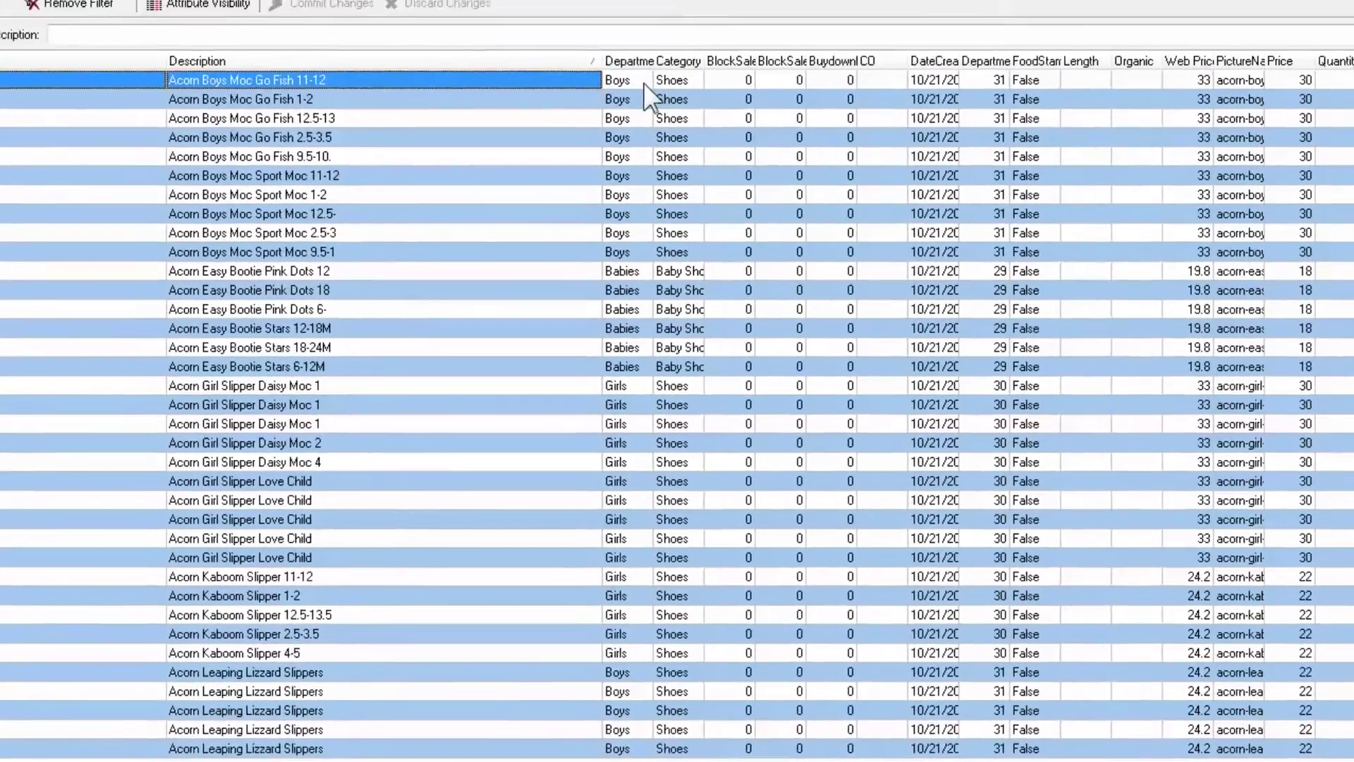
# Show the department choices for Acorn Boys Moc Go Fish 11-12 in the grid
pyautogui.click(667, 105)
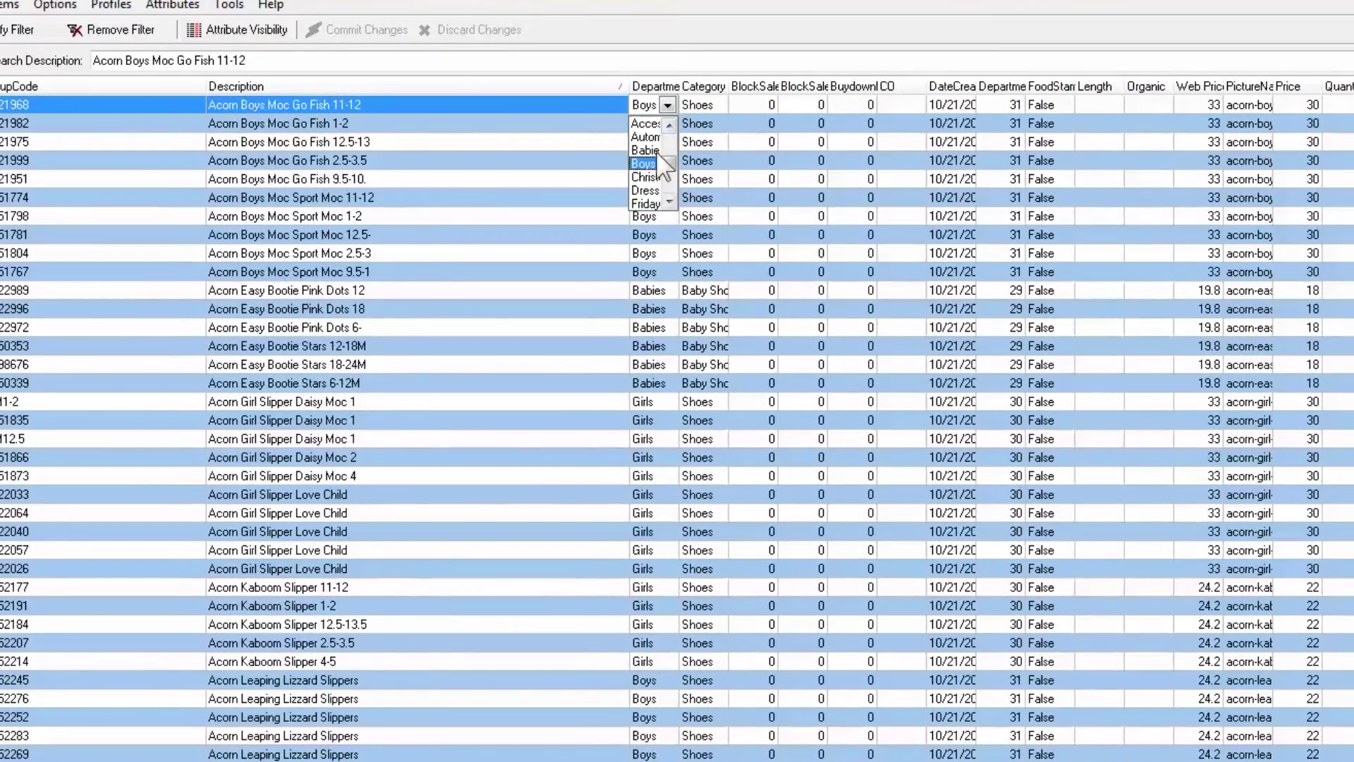